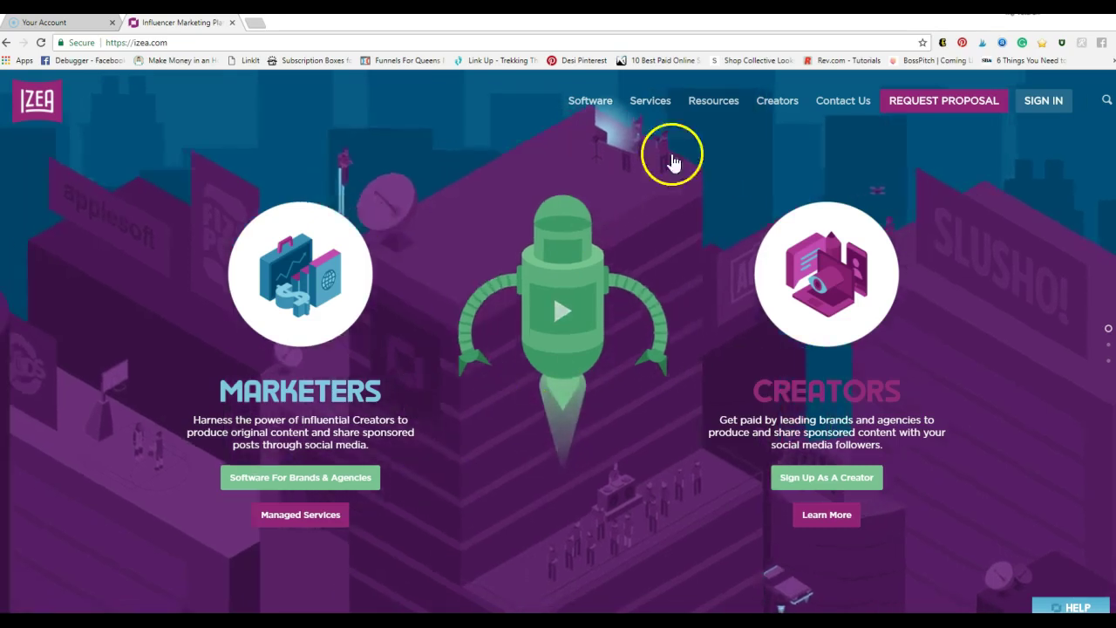
- Sign in to the IZEA creator marketplace with the saved account credentials
click(1043, 101)
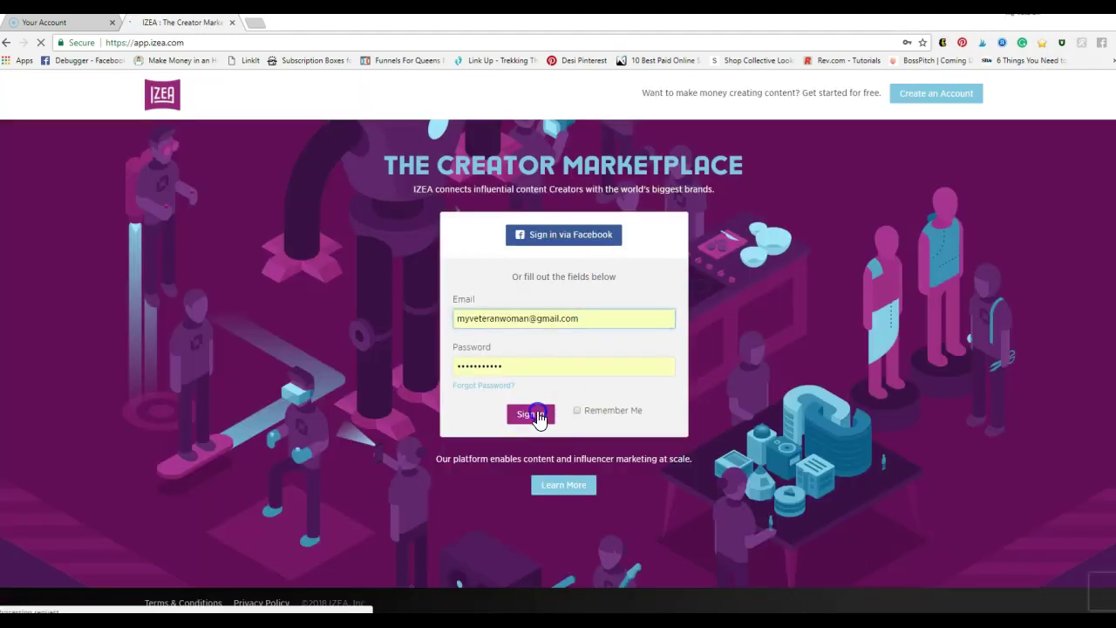
click(538, 419)
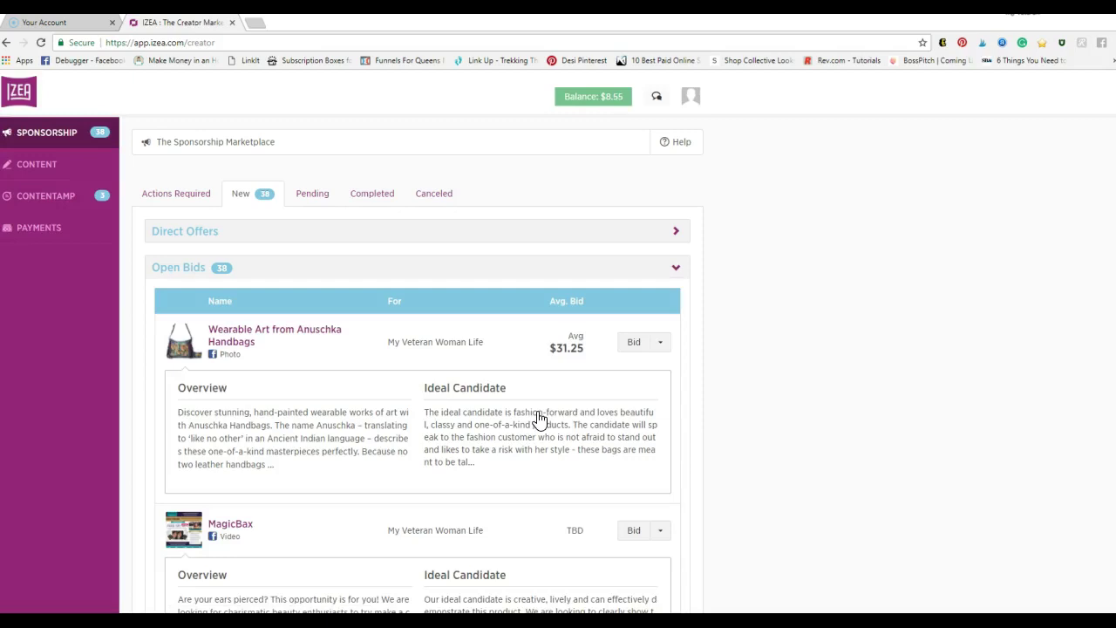
click(870, 327)
- Open the account settings and review the profile's Account Info, including name, vanity URL, avatar and bio
click(691, 97)
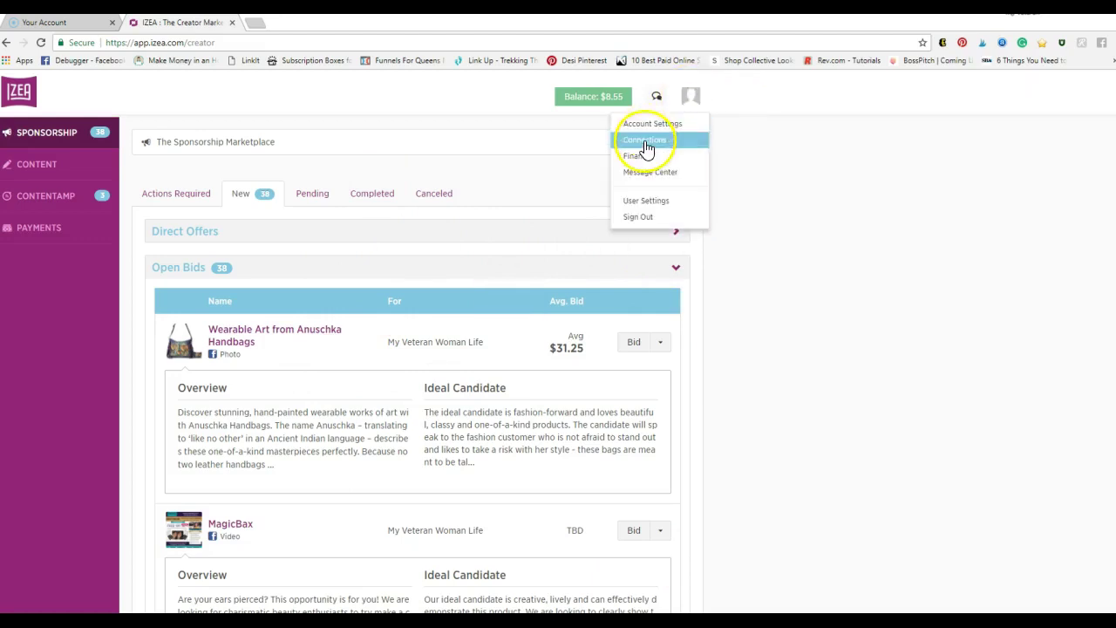
click(652, 123)
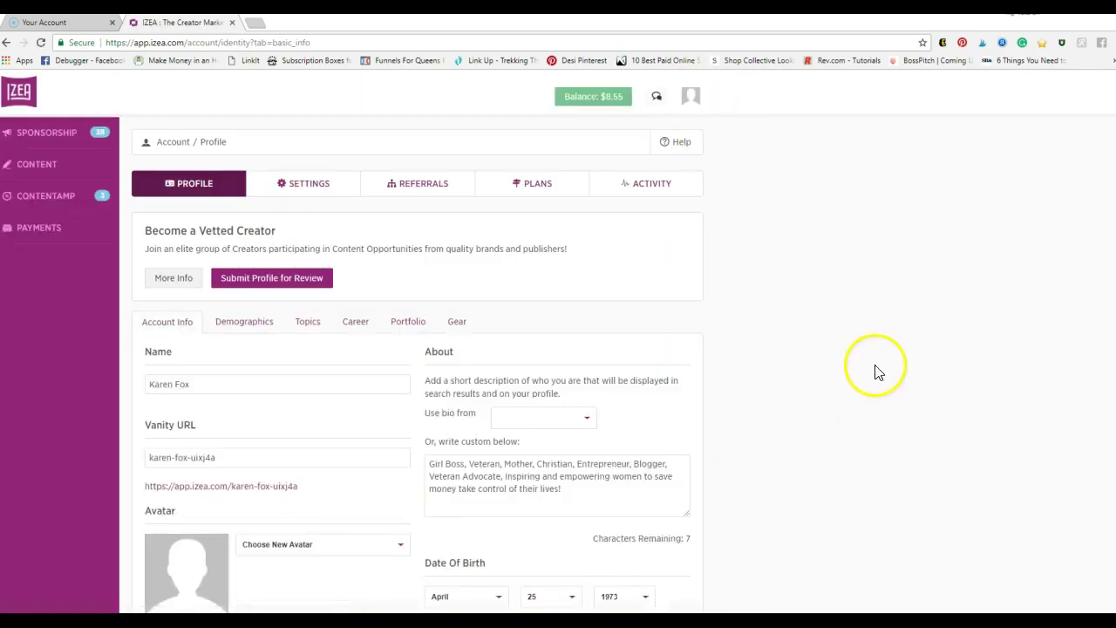
scroll(872, 373, down, 2)
scroll(837, 376, up, 2)
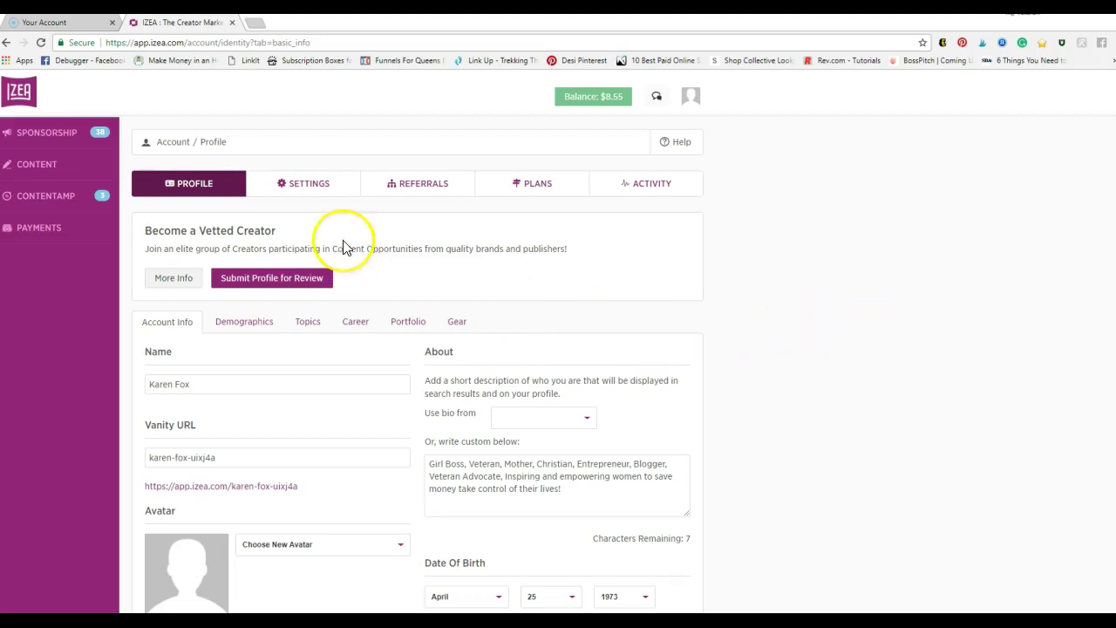
scroll(668, 323, down, 2)
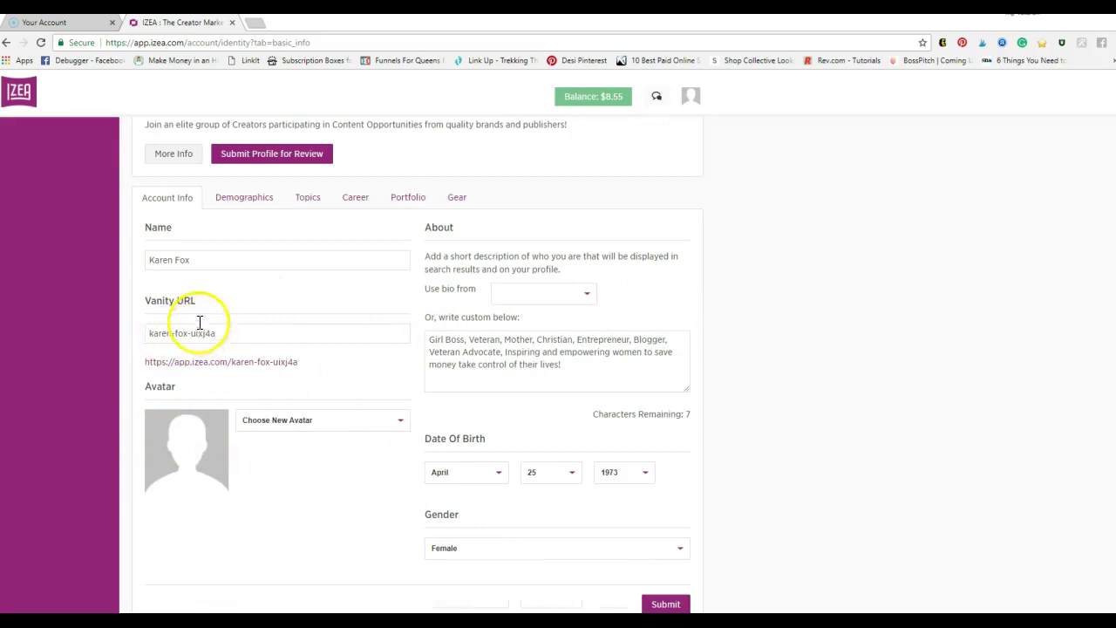
- Review the profile's Demographics selections, followed by its Topics communities and tags
click(253, 198)
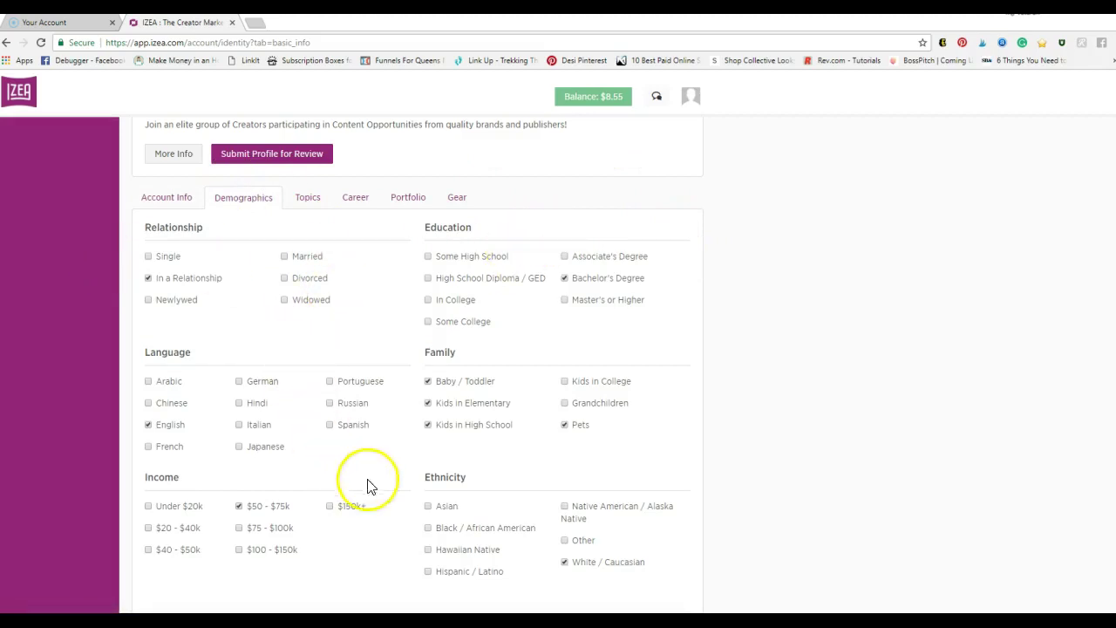
click(310, 199)
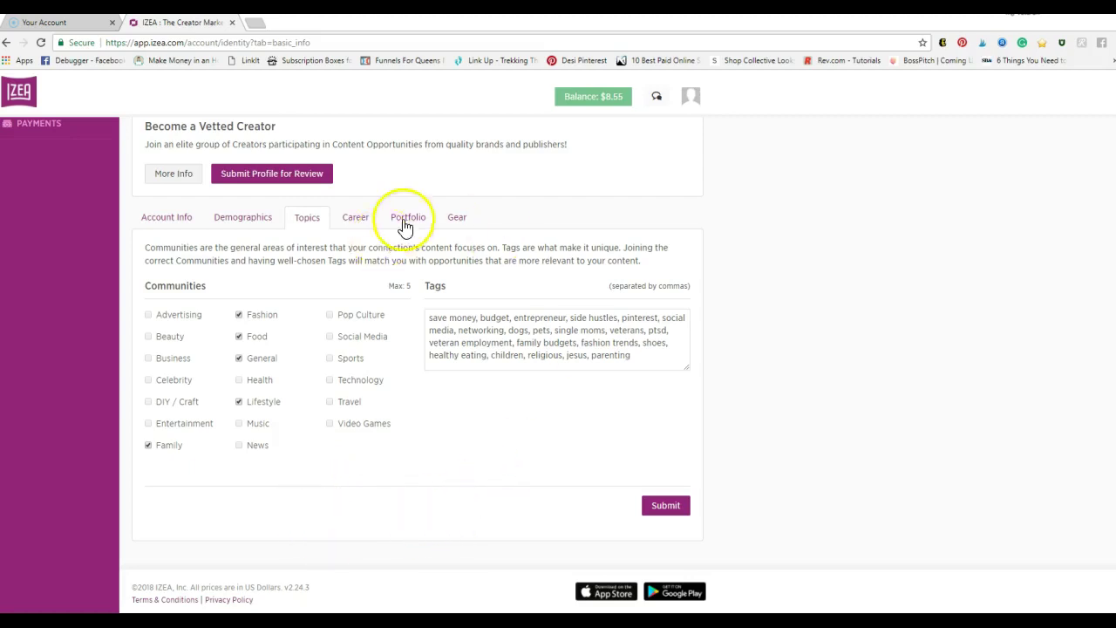
- Review the profile's Career section, checking the summary text and the publications under Created Content For
click(354, 220)
scroll(455, 438, down, 2)
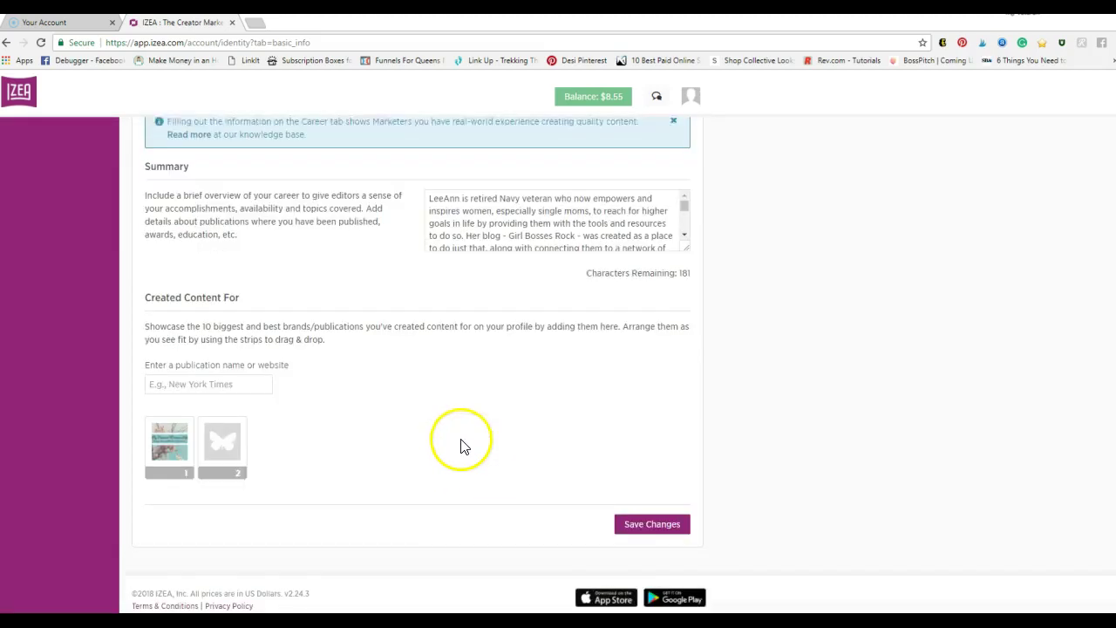
mouse_move(685, 204)
mouse_down()
mouse_move(680, 232)
mouse_move(688, 197)
mouse_up()
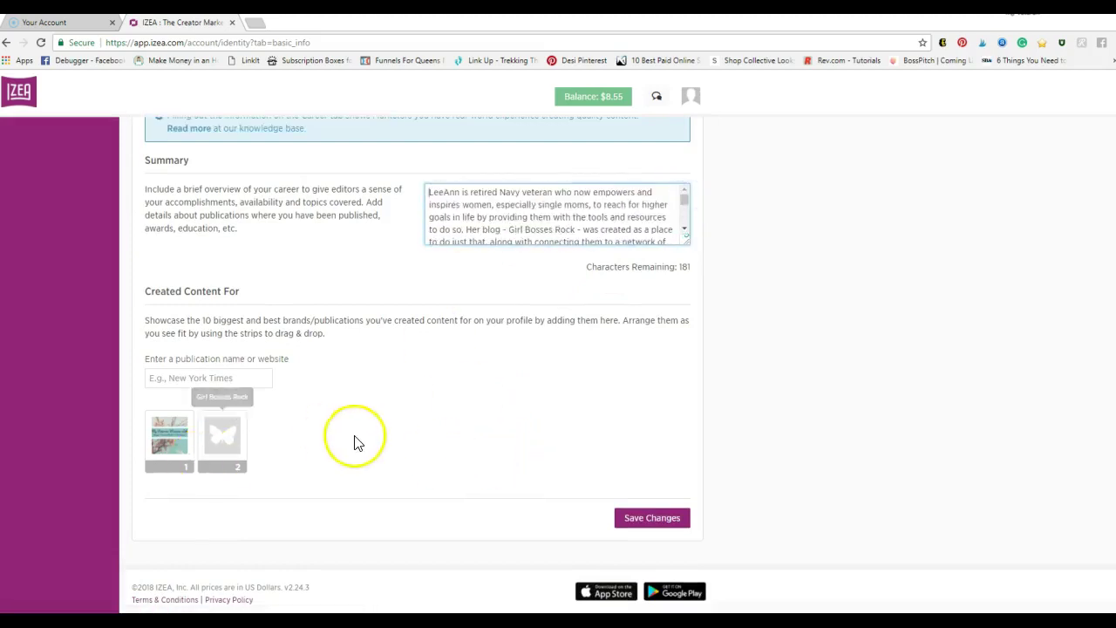
mouse_move(222, 438)
drag(160, 458, 174, 441)
scroll(572, 304, up, 3)
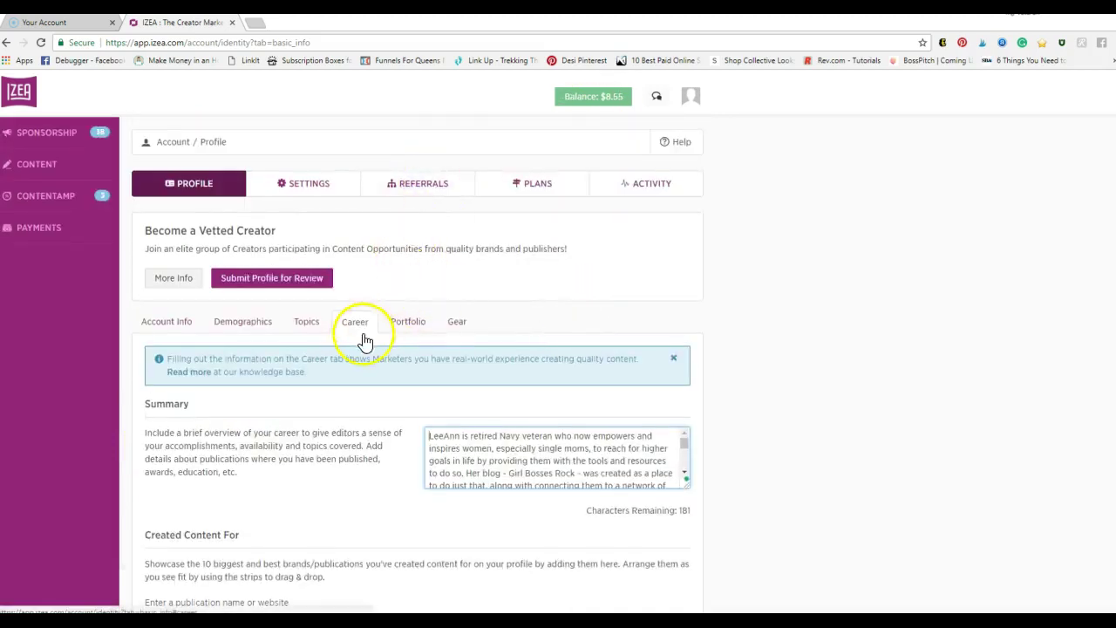
- Examine the profile's Portfolio section, covering the review status, the options for adding work examples and the listed articles
click(397, 324)
scroll(585, 373, down, 3)
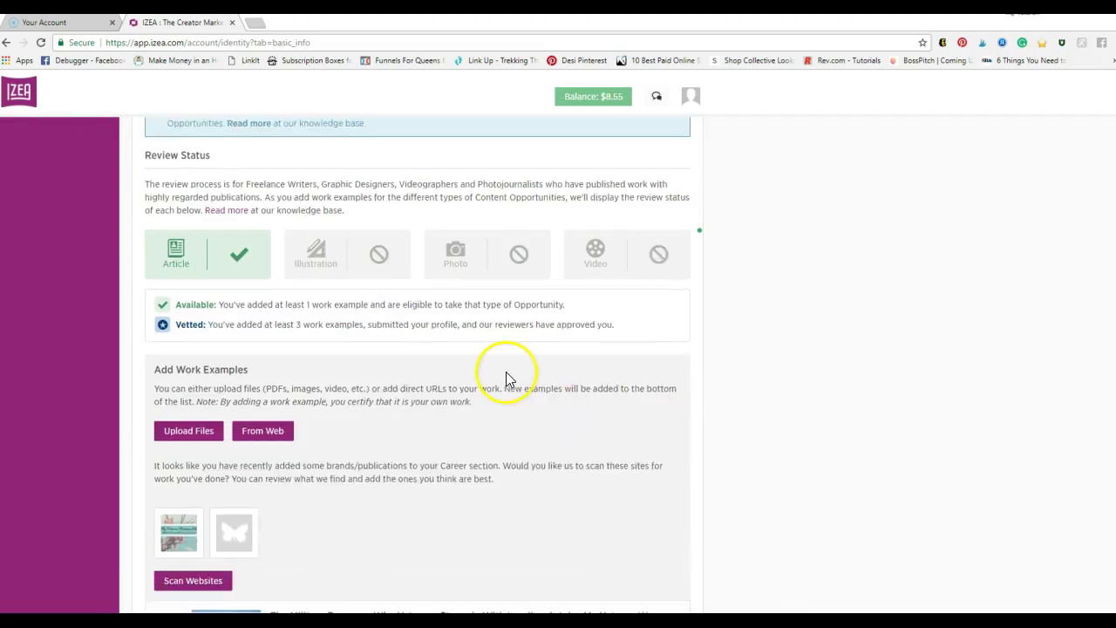
scroll(491, 378, down, 4)
scroll(489, 369, down, 5)
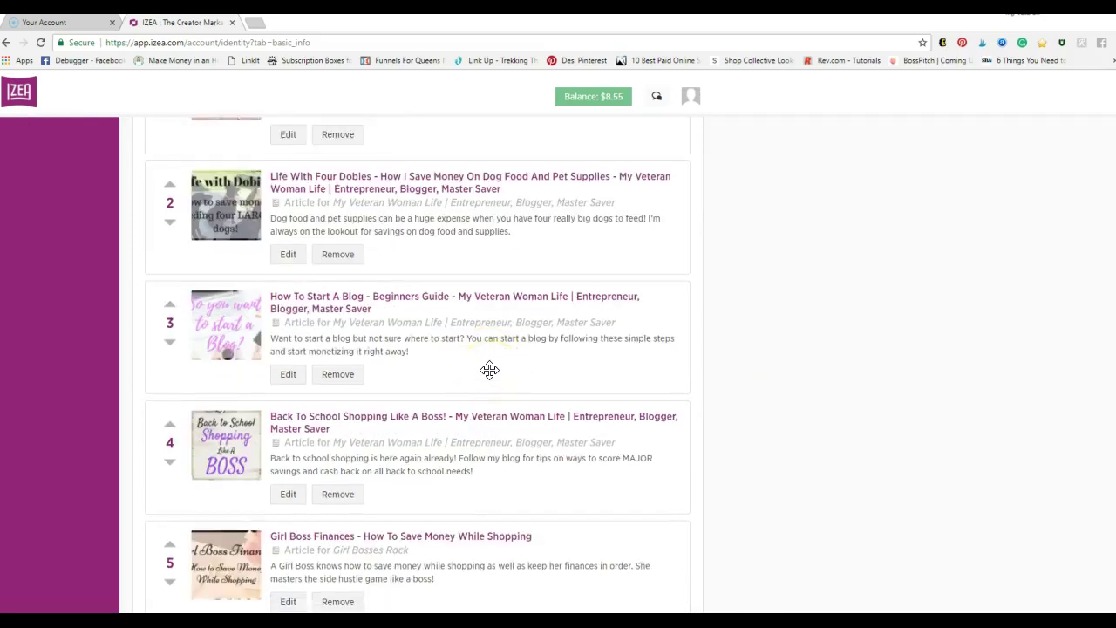
scroll(489, 369, down, 2)
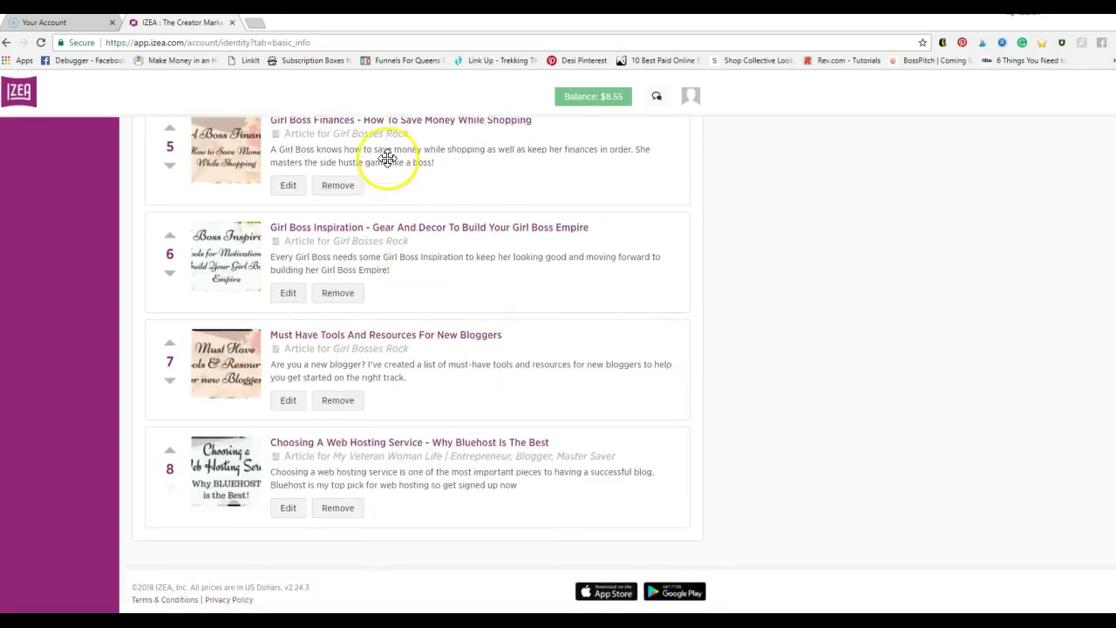
scroll(758, 475, up, 4)
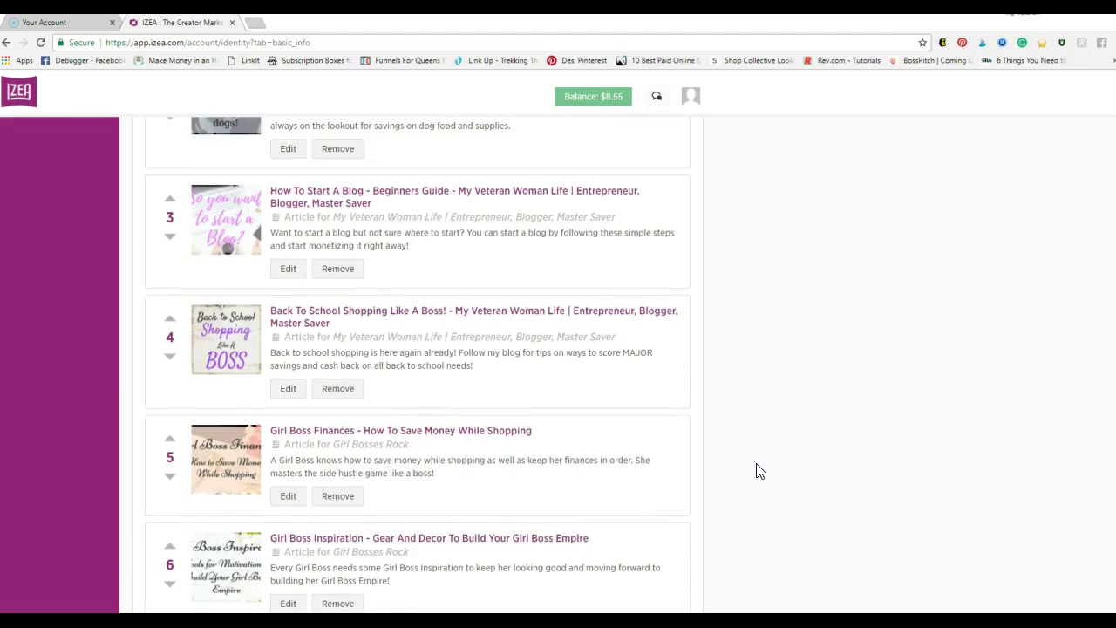
click(760, 459)
scroll(758, 460, up, 2)
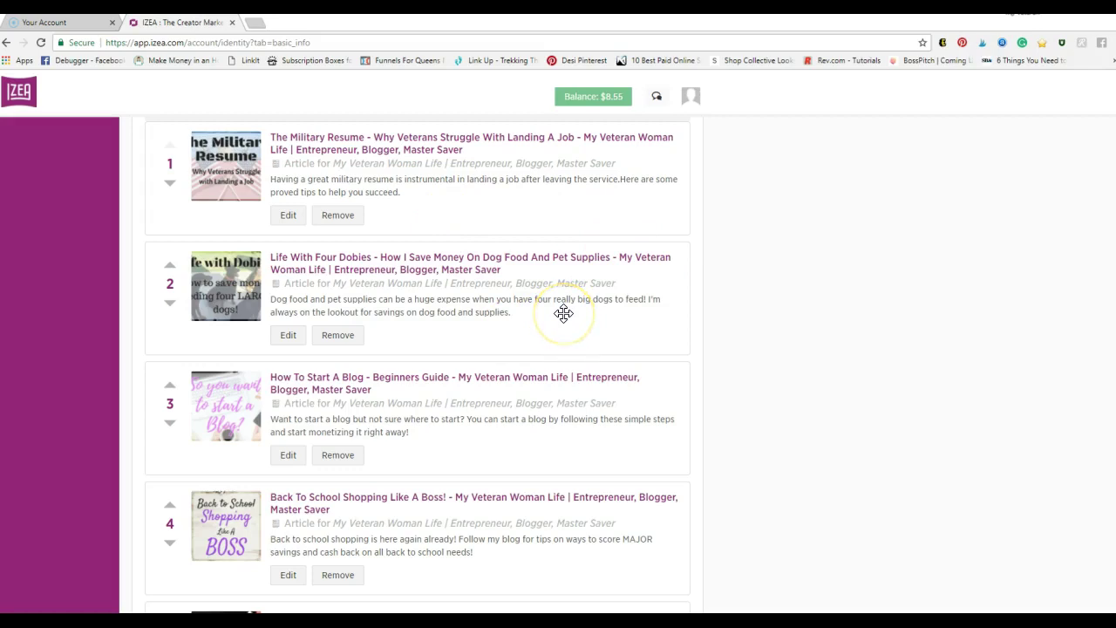
scroll(819, 411, up, 5)
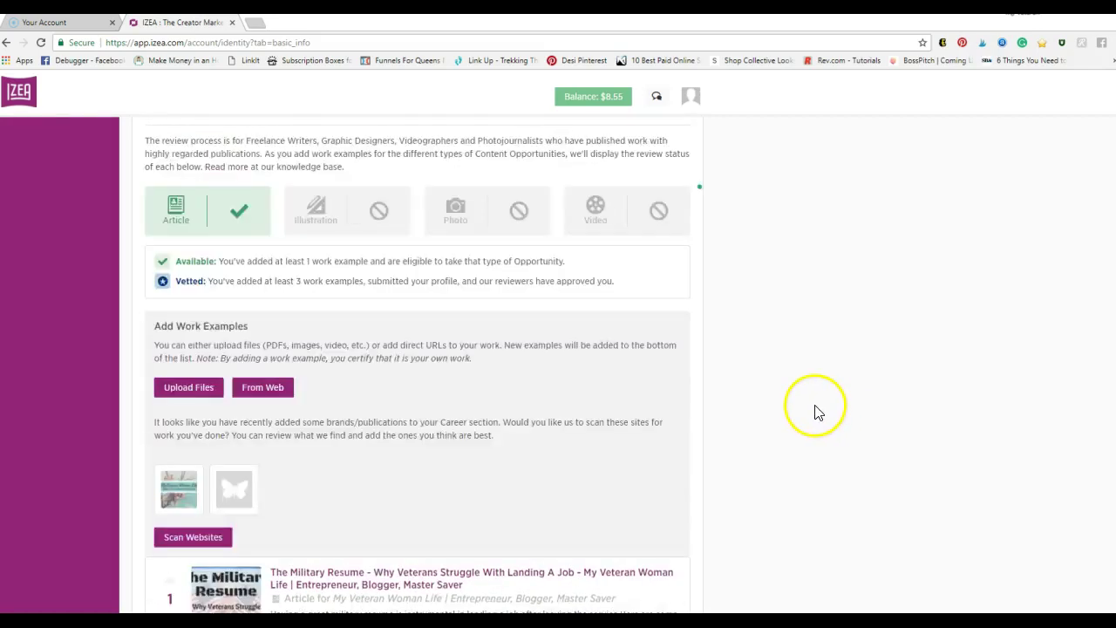
scroll(820, 412, up, 3)
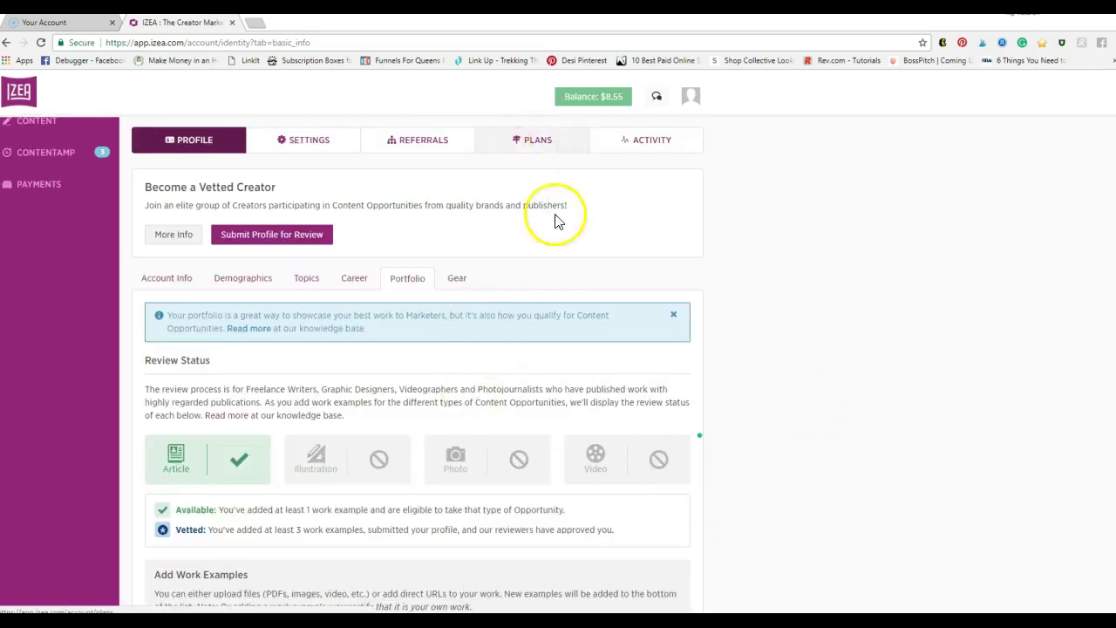
- Review the profile's Gear options for virtual reality content, aerial video and underwater video
click(453, 279)
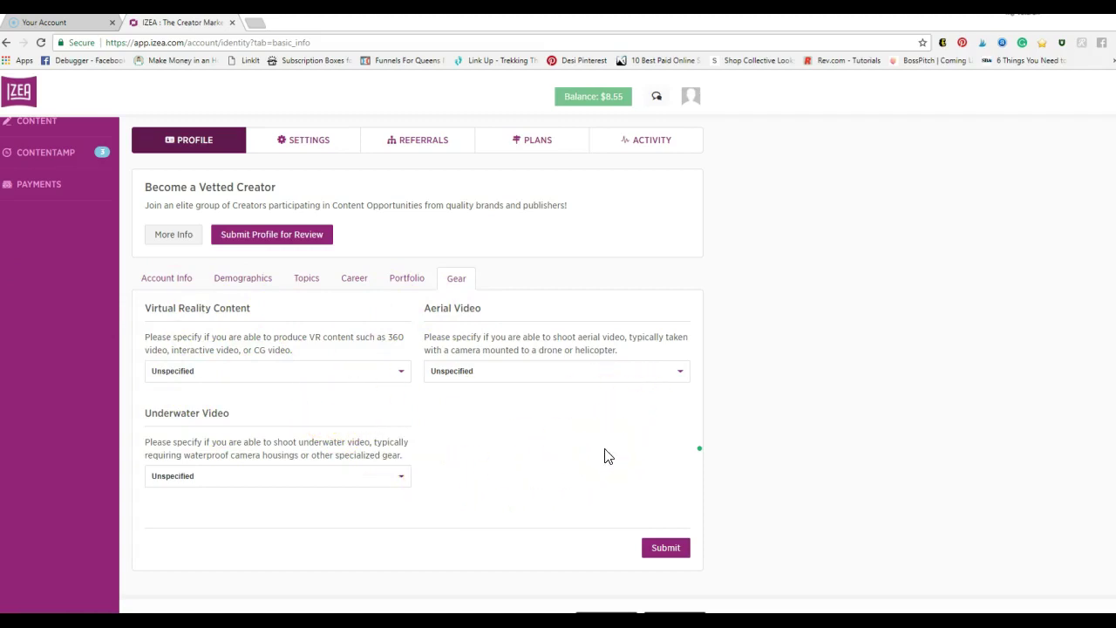
scroll(654, 314, up, 1)
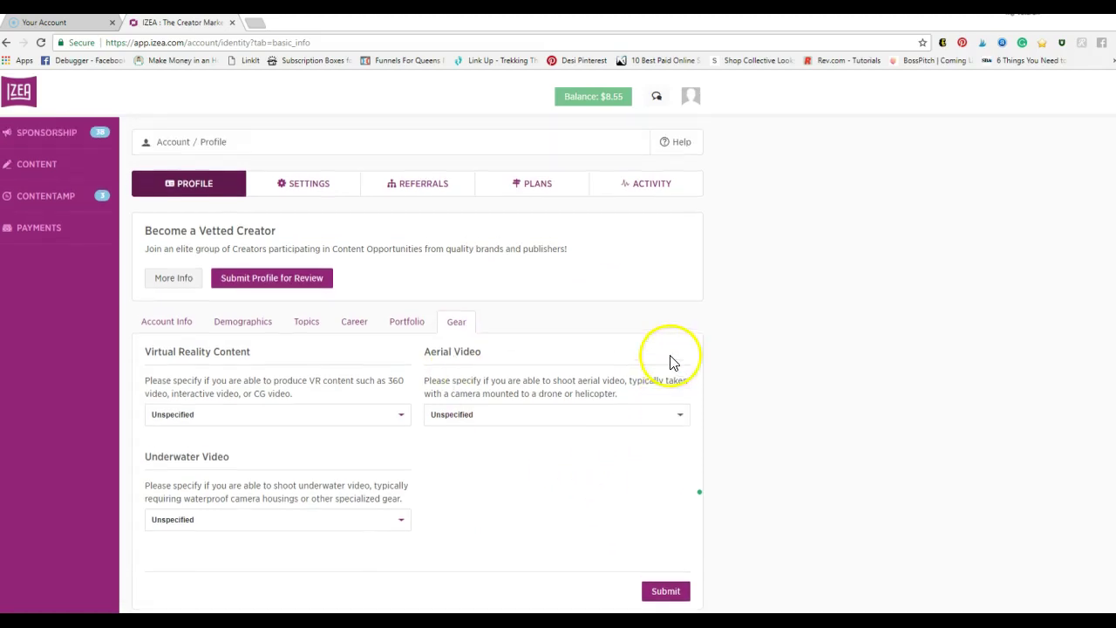
- Open the account's Connections and review the topic settings of the My Veteran Woman Life and Girl Bosses Rock blogs
click(691, 99)
click(664, 144)
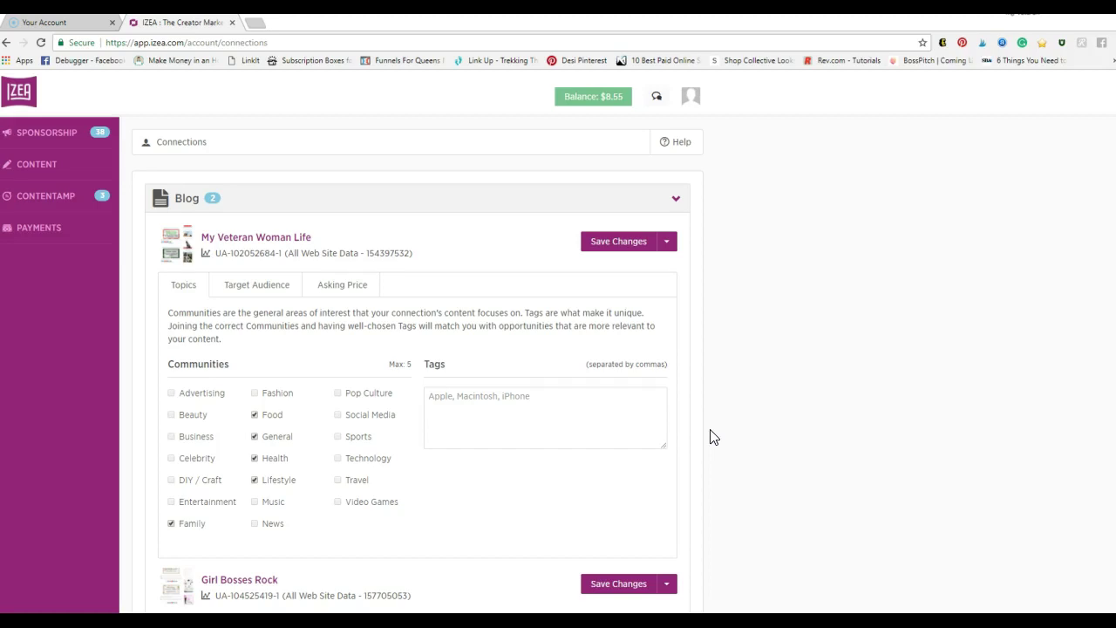
scroll(710, 436, down, 1)
scroll(692, 451, down, 2)
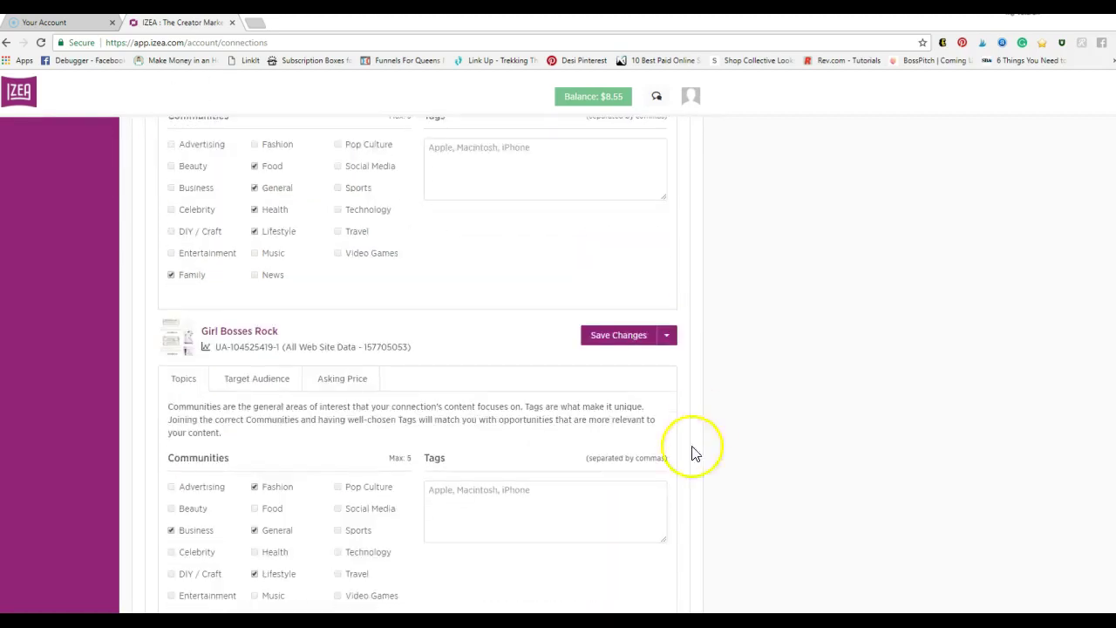
scroll(323, 424, up, 2)
scroll(212, 217, down, 1)
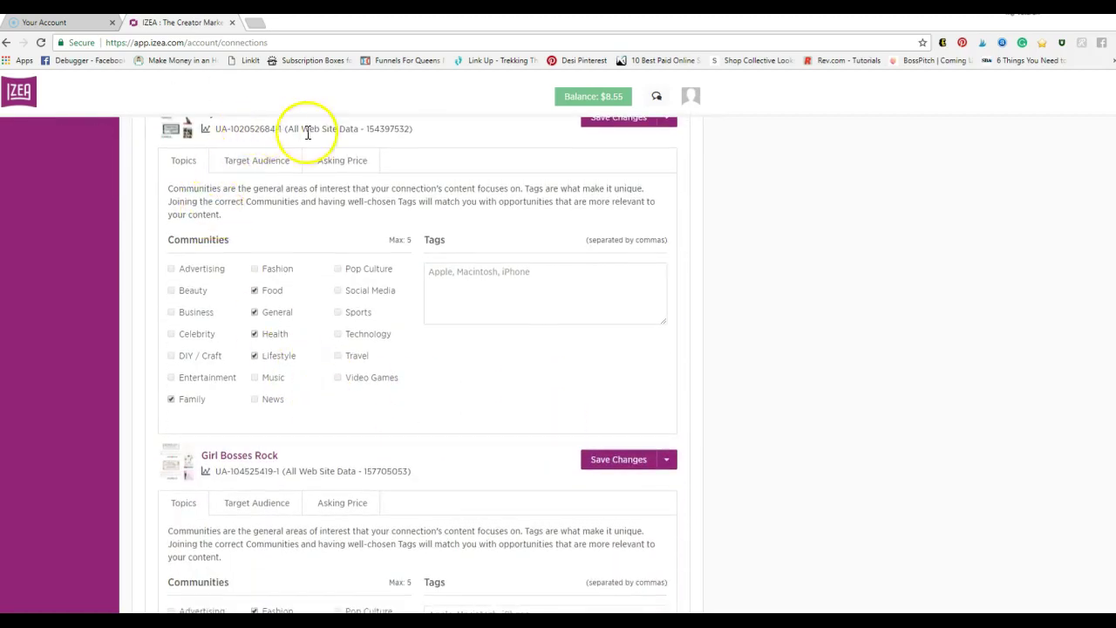
scroll(479, 460, up, 2)
- Collapse the Blog connections, expand Facebook, and examine the topic settings of the connected personal profile and its two pages
click(424, 197)
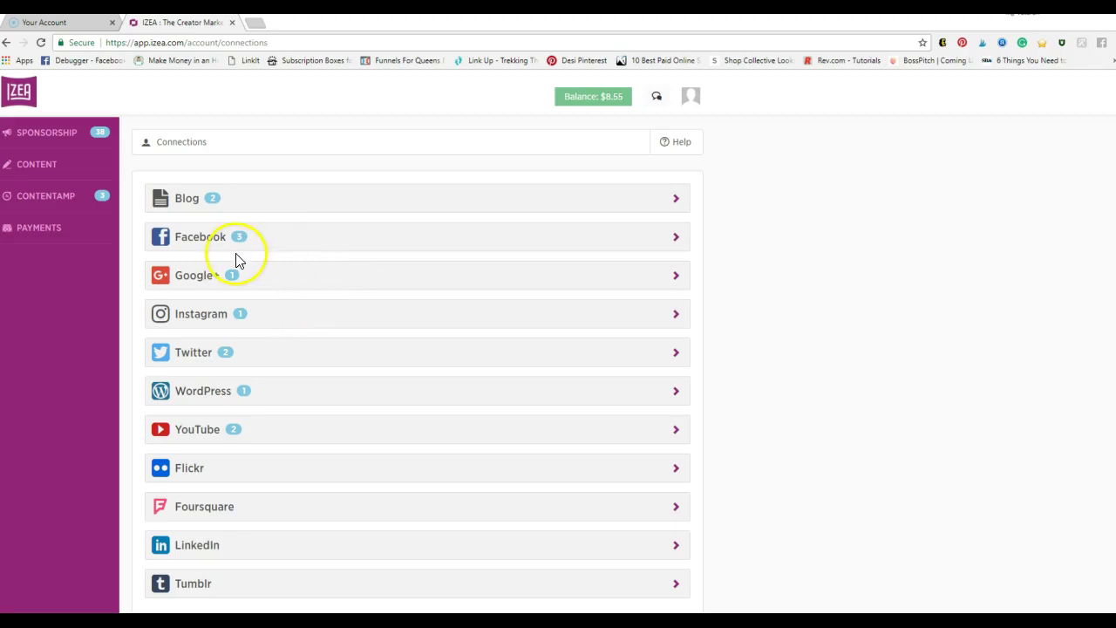
click(280, 252)
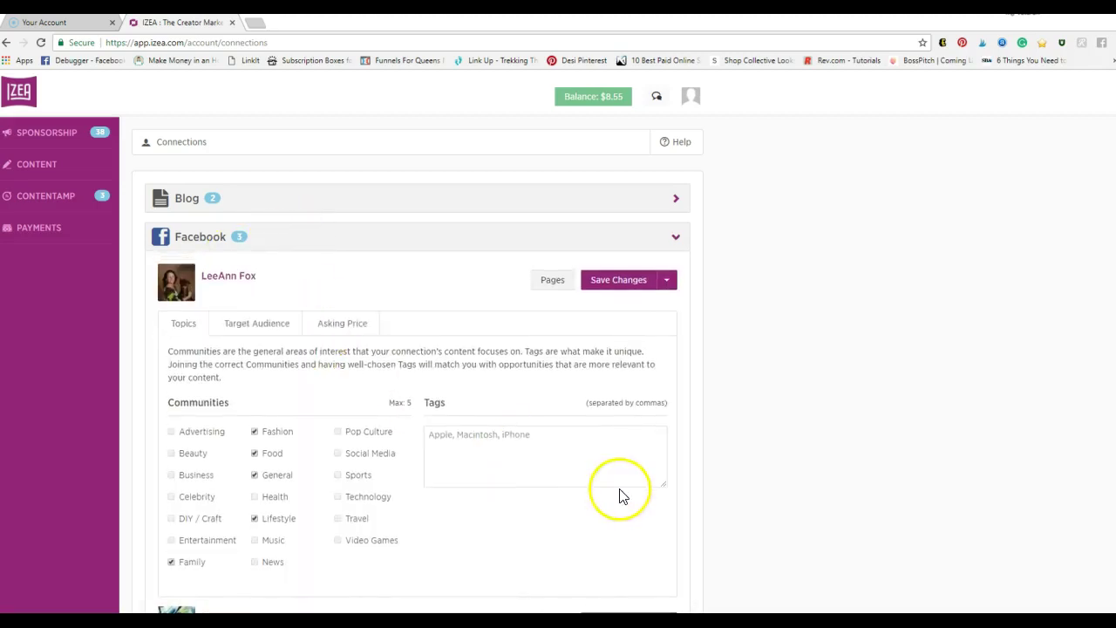
scroll(448, 311, down, 3)
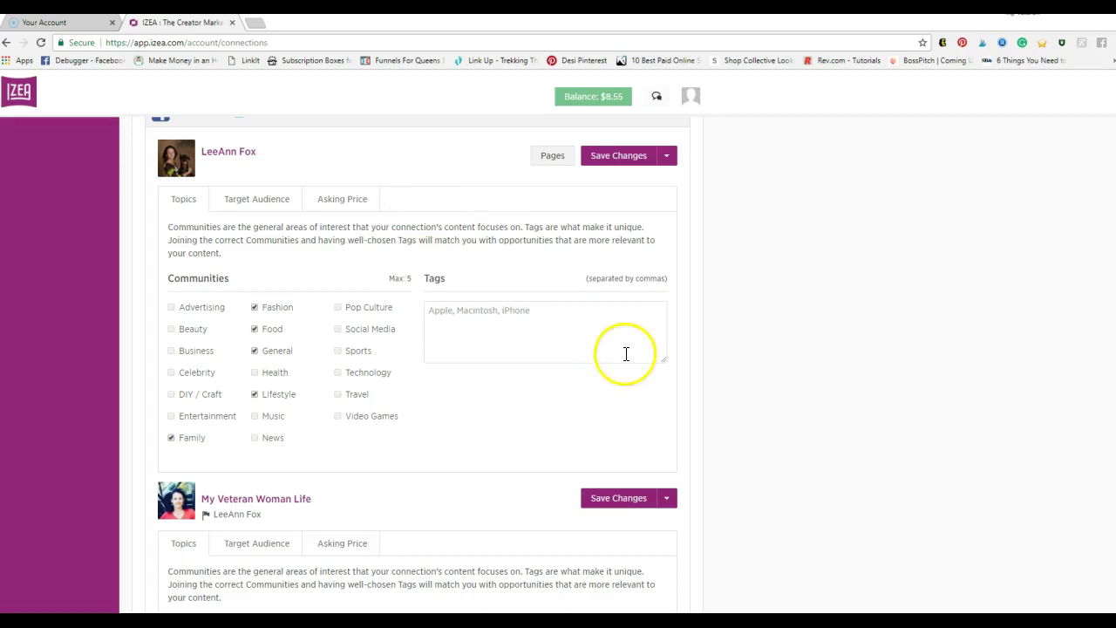
scroll(473, 443, down, 4)
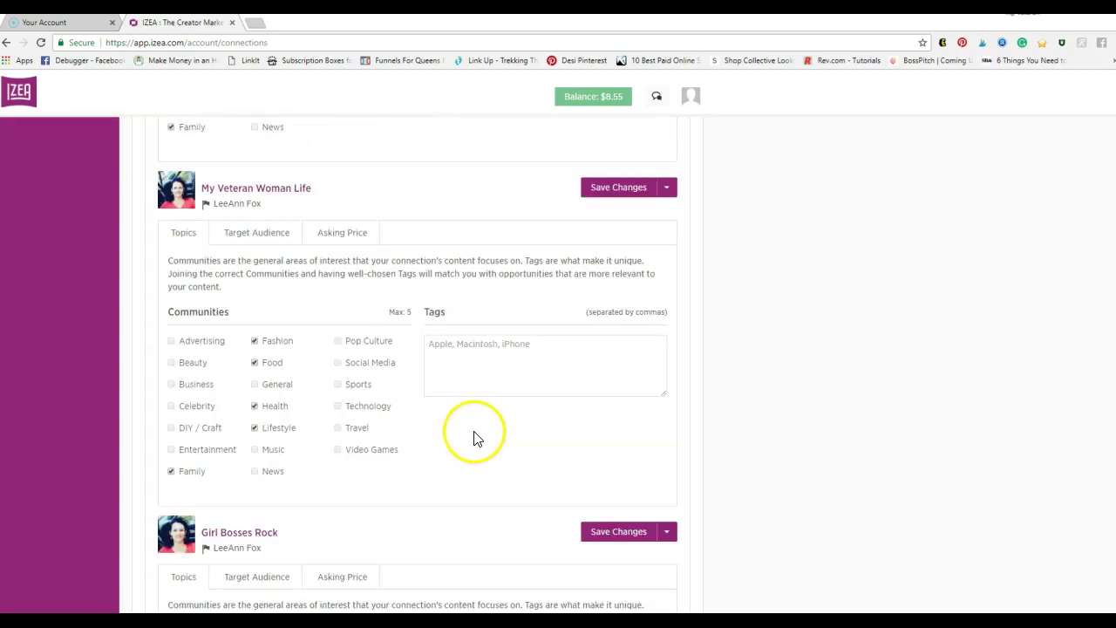
scroll(477, 438, up, 4)
scroll(474, 439, up, 1)
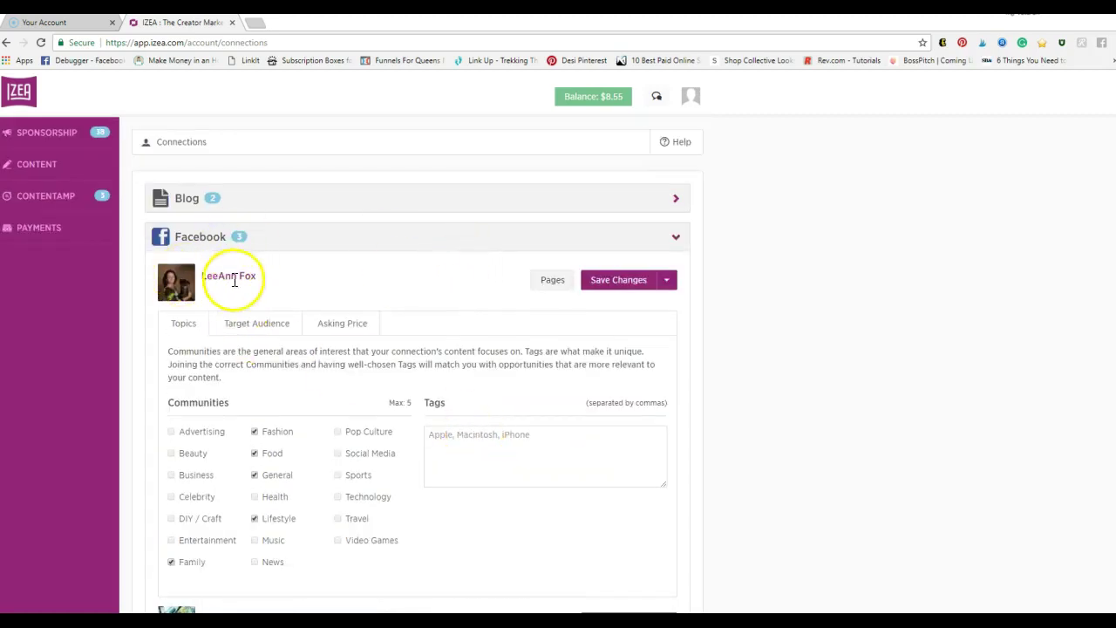
scroll(234, 280, down, 5)
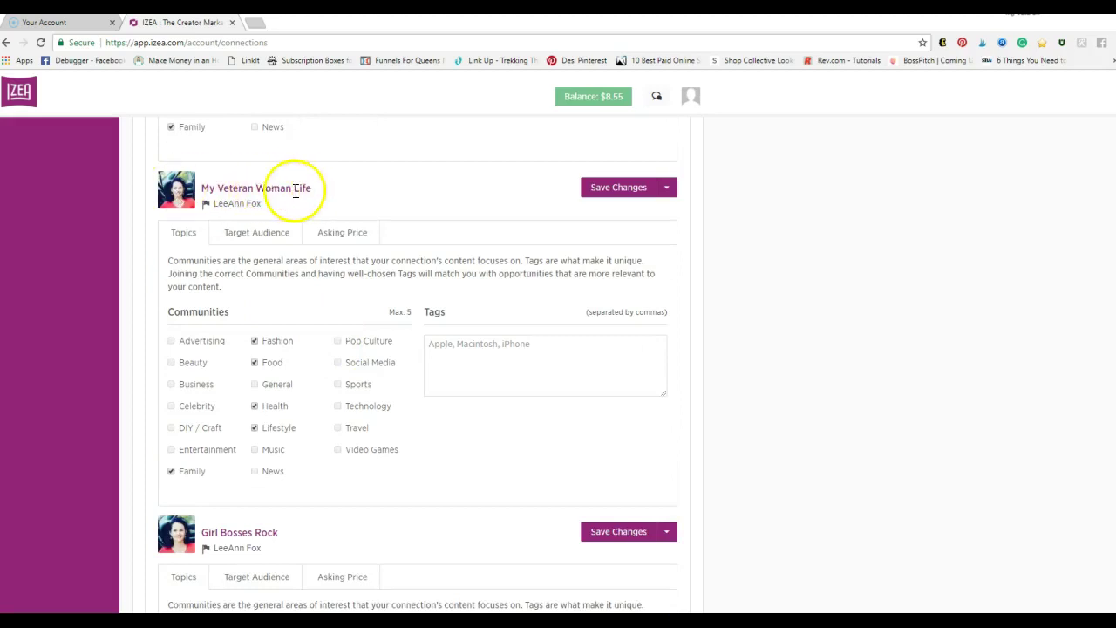
scroll(431, 497, down, 3)
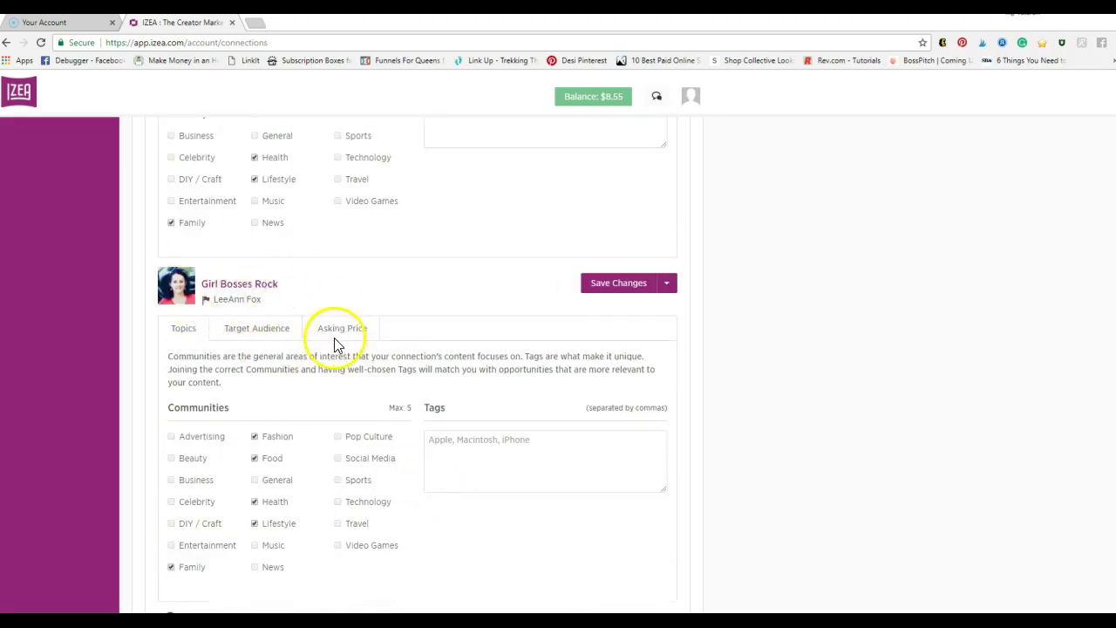
scroll(335, 339, down, 2)
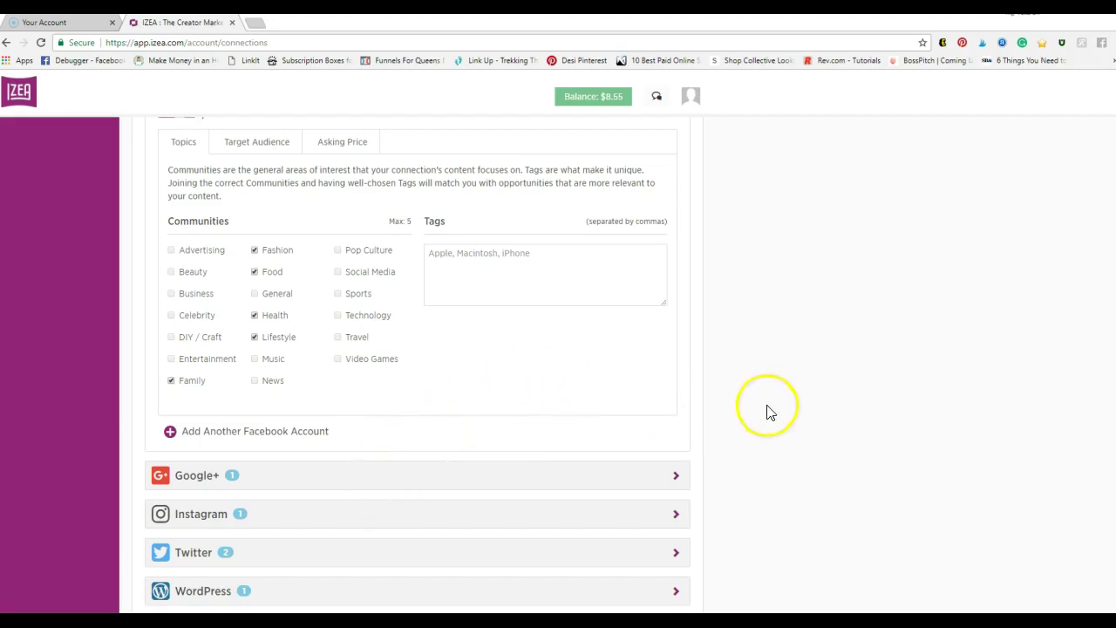
scroll(611, 388, up, 1)
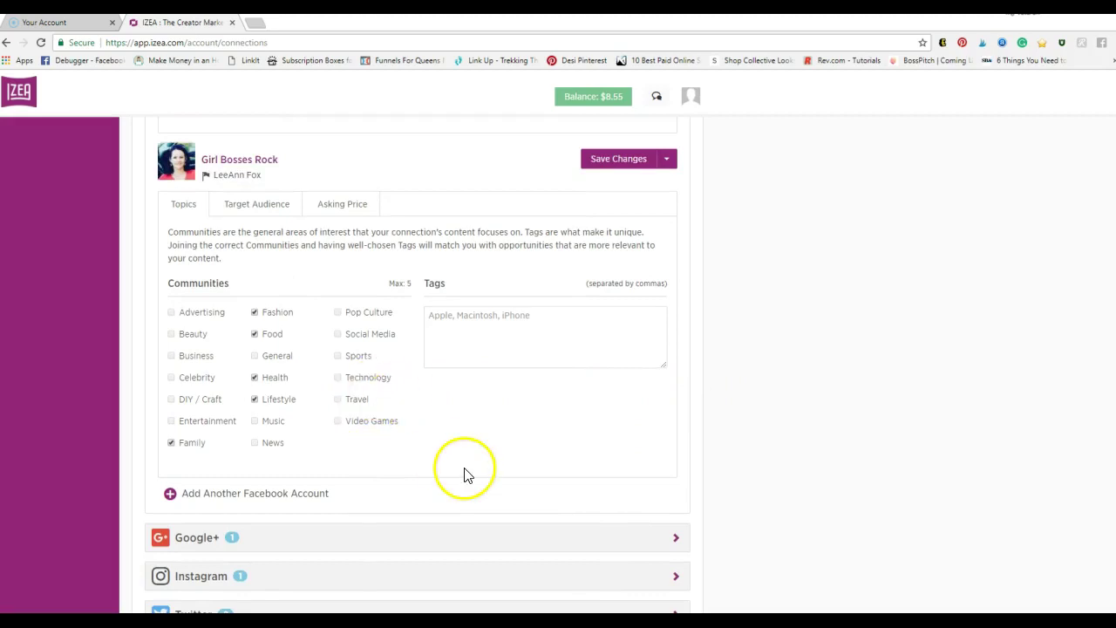
scroll(466, 476, up, 1)
scroll(464, 472, up, 3)
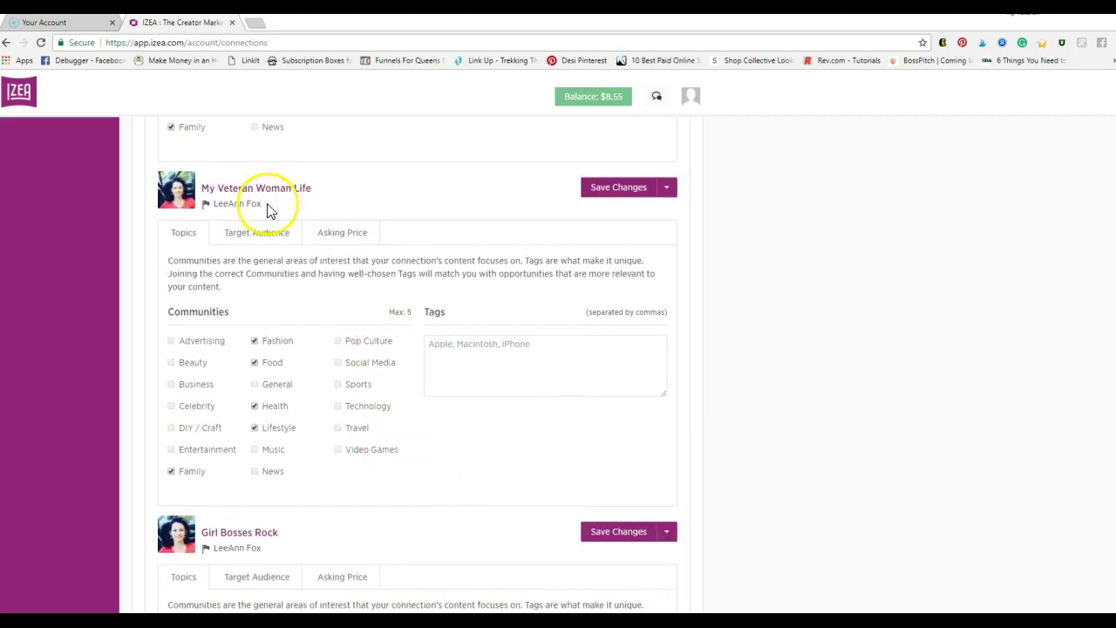
scroll(280, 434, down, 2)
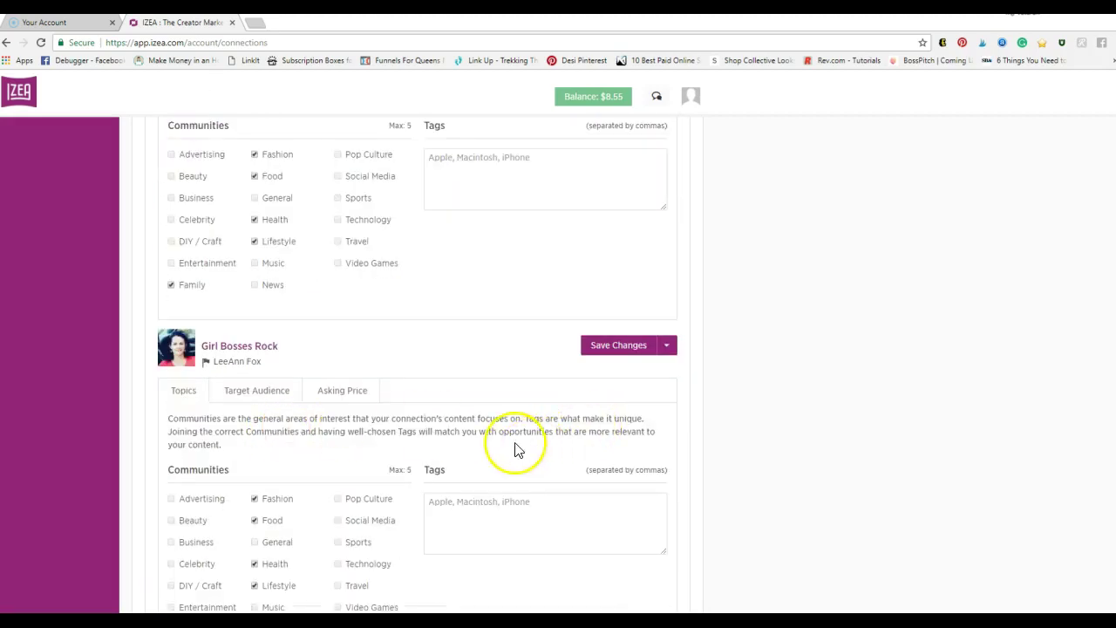
scroll(378, 399, down, 2)
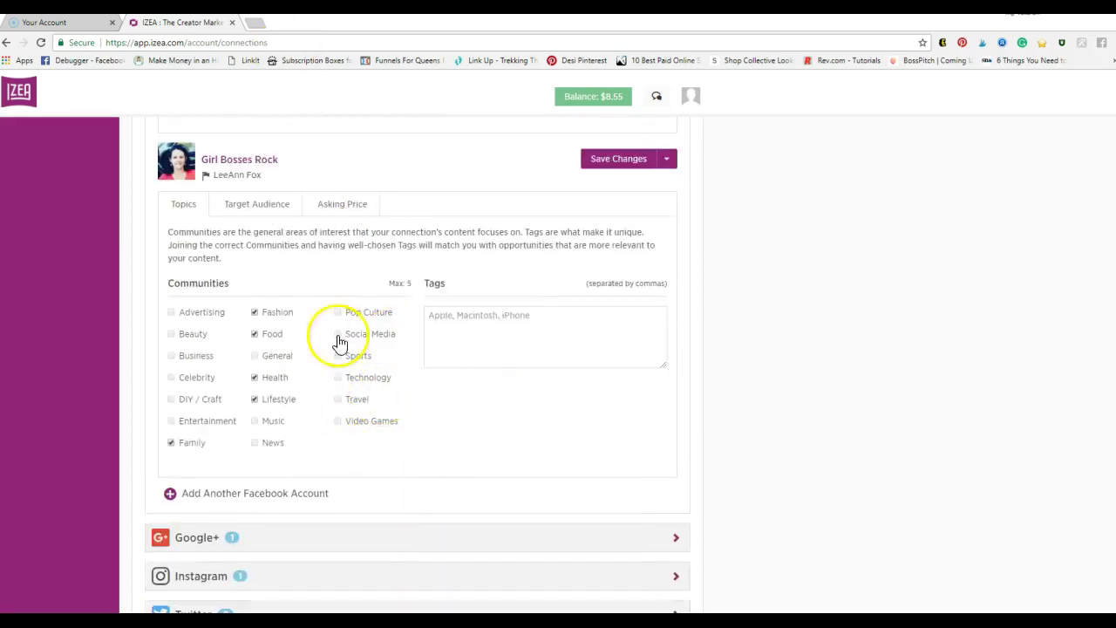
- Review the communities selected for the Girl Bosses Rock Facebook page and the connection types listed below it
scroll(431, 418, down, 1)
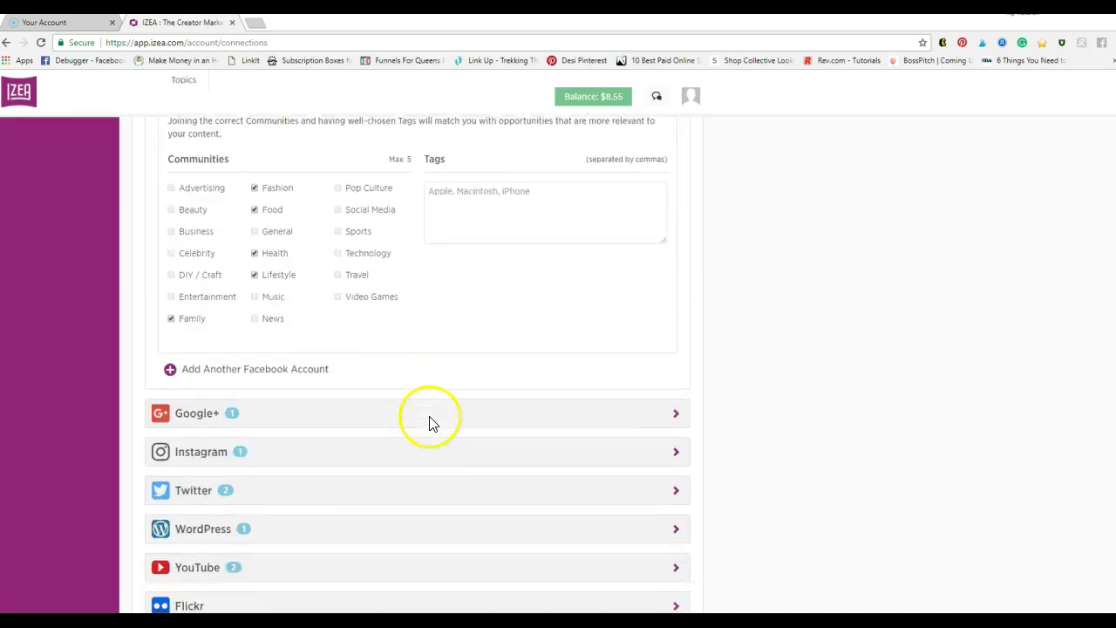
scroll(425, 419, up, 1)
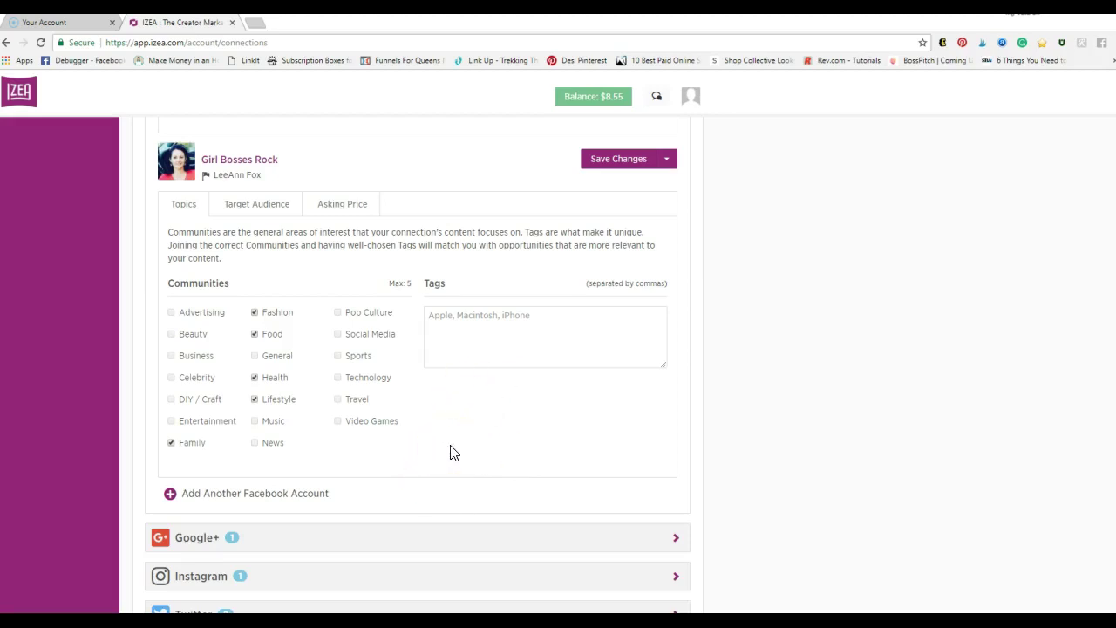
scroll(461, 436, down, 3)
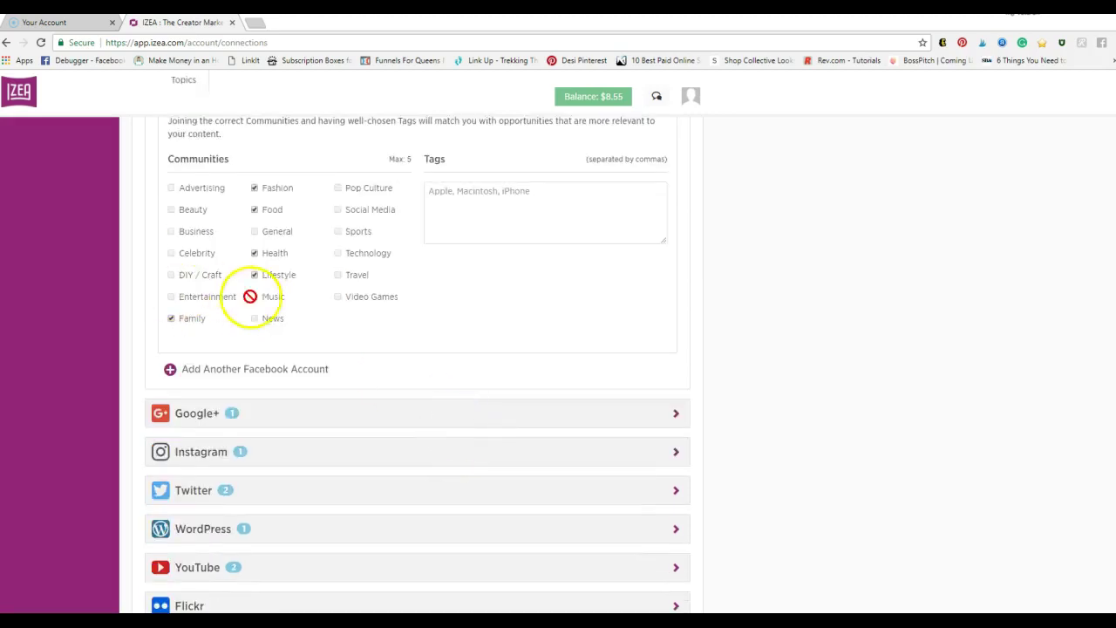
scroll(392, 338, down, 2)
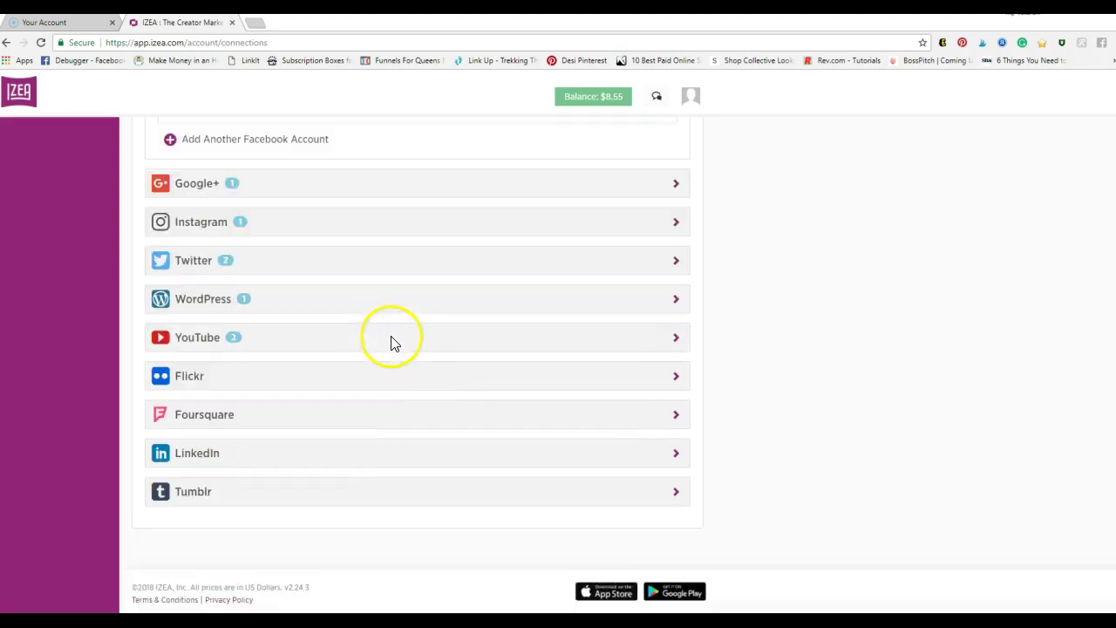
- Expand the Instagram connection and examine its selected communities, tags and the option for adding another account
click(201, 221)
scroll(469, 440, down, 3)
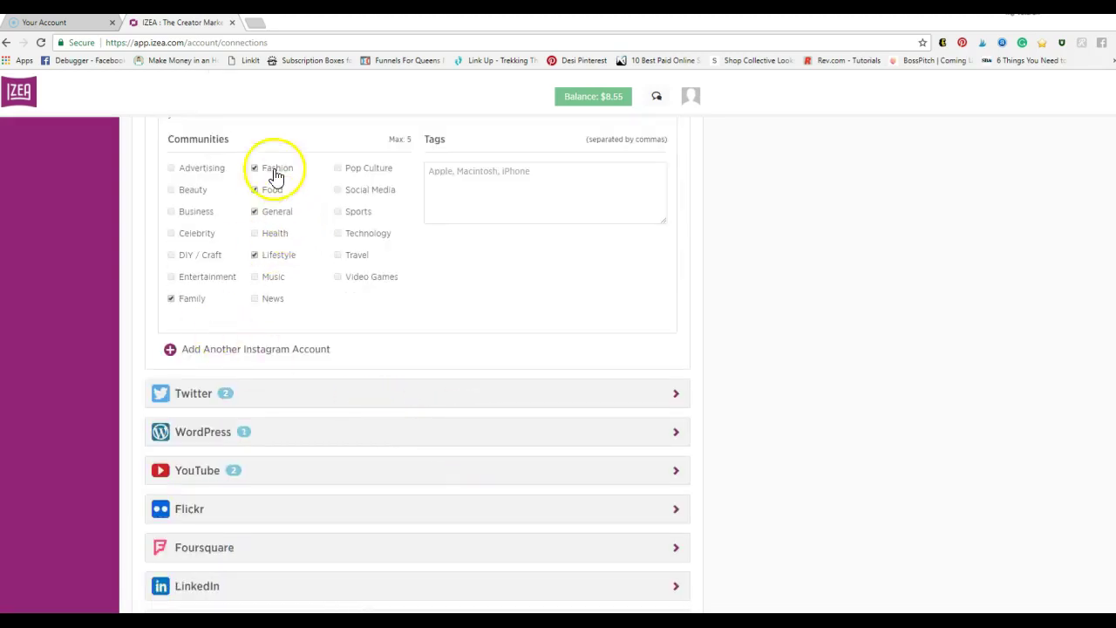
scroll(366, 381, down, 2)
scroll(411, 393, up, 4)
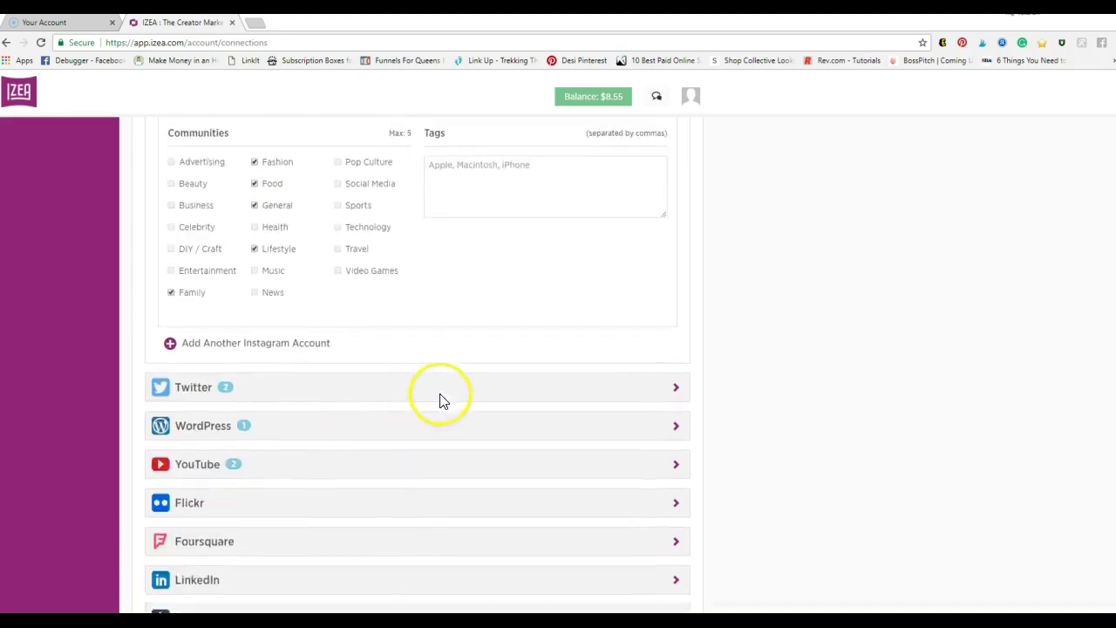
scroll(418, 366, down, 2)
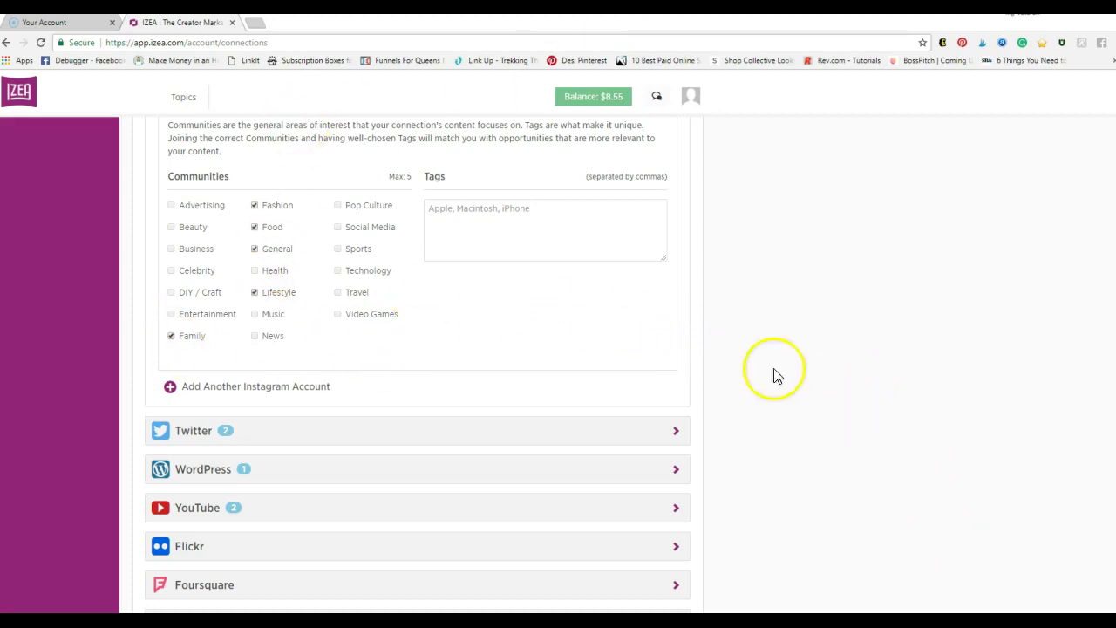
scroll(772, 374, down, 2)
- Open the account's Finances and review the credit card, PayPal deposit and cash-out options under Payments
scroll(518, 523, up, 15)
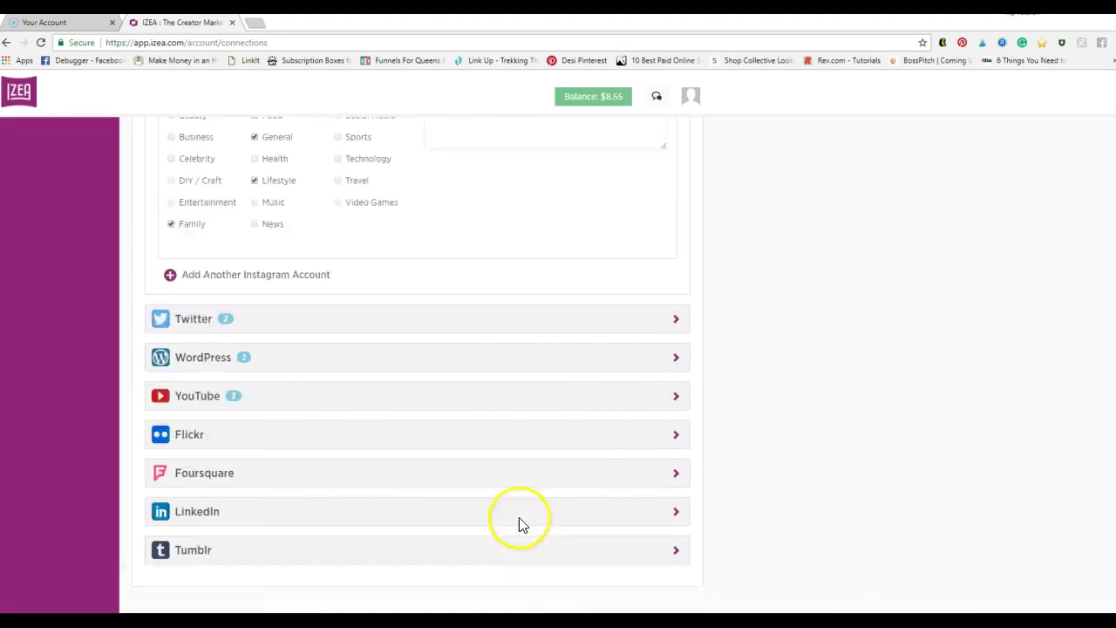
middle_click(508, 509)
scroll(510, 510, up, 6)
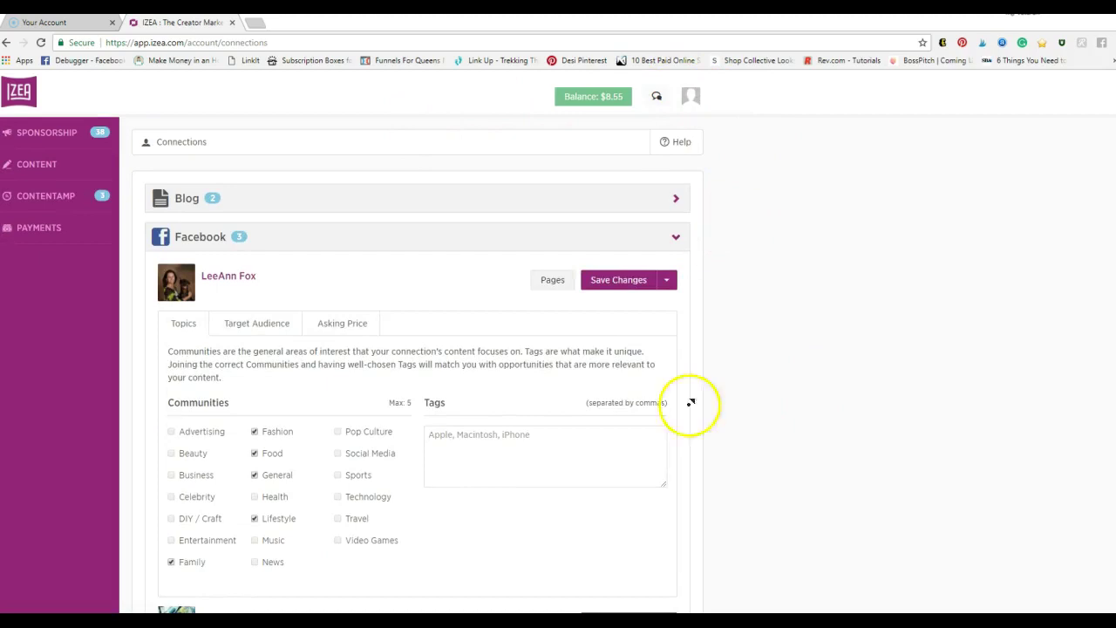
click(691, 99)
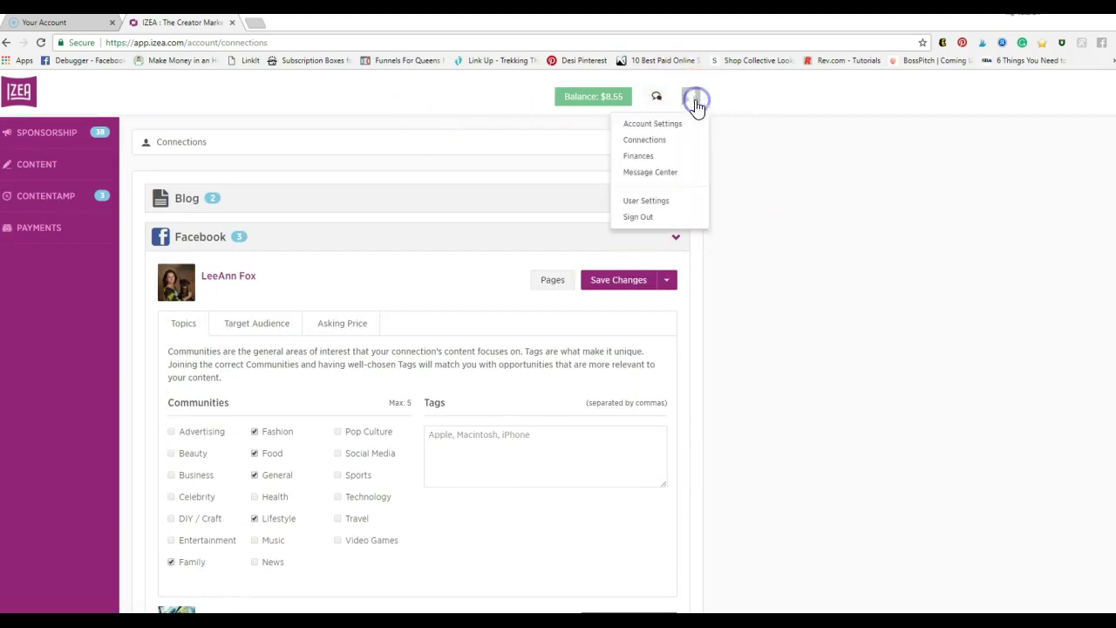
click(645, 156)
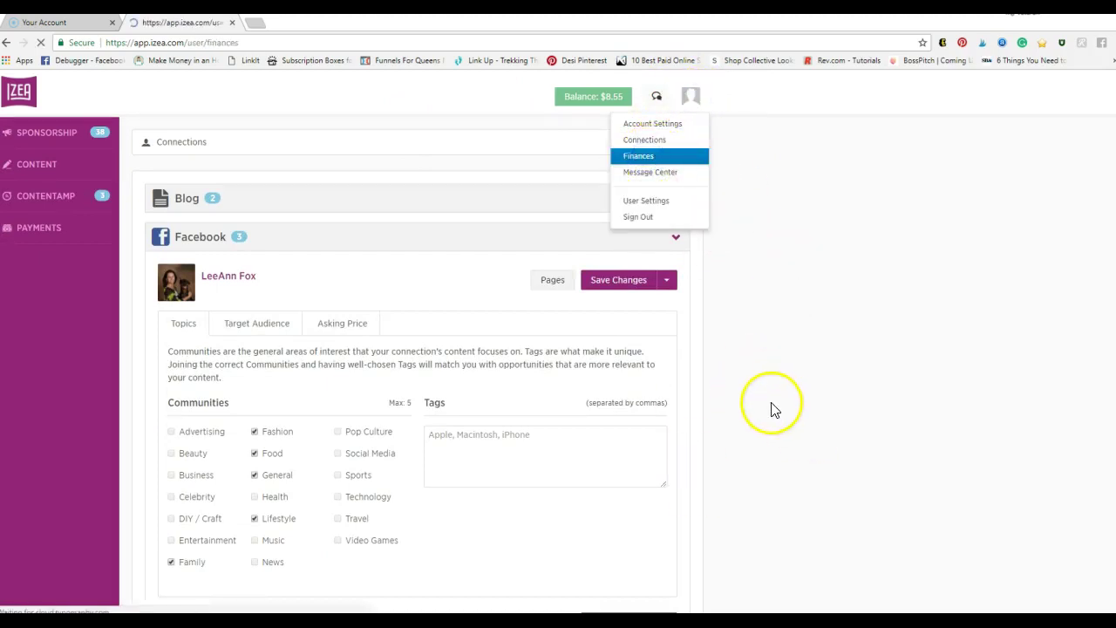
scroll(835, 424, down, 1)
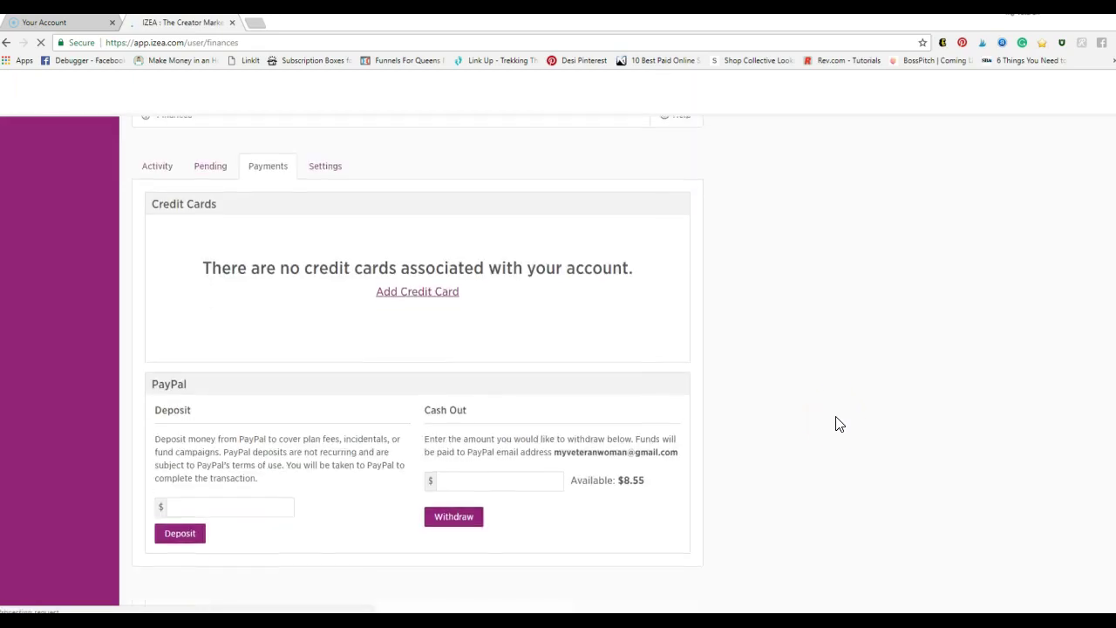
scroll(830, 423, down, 2)
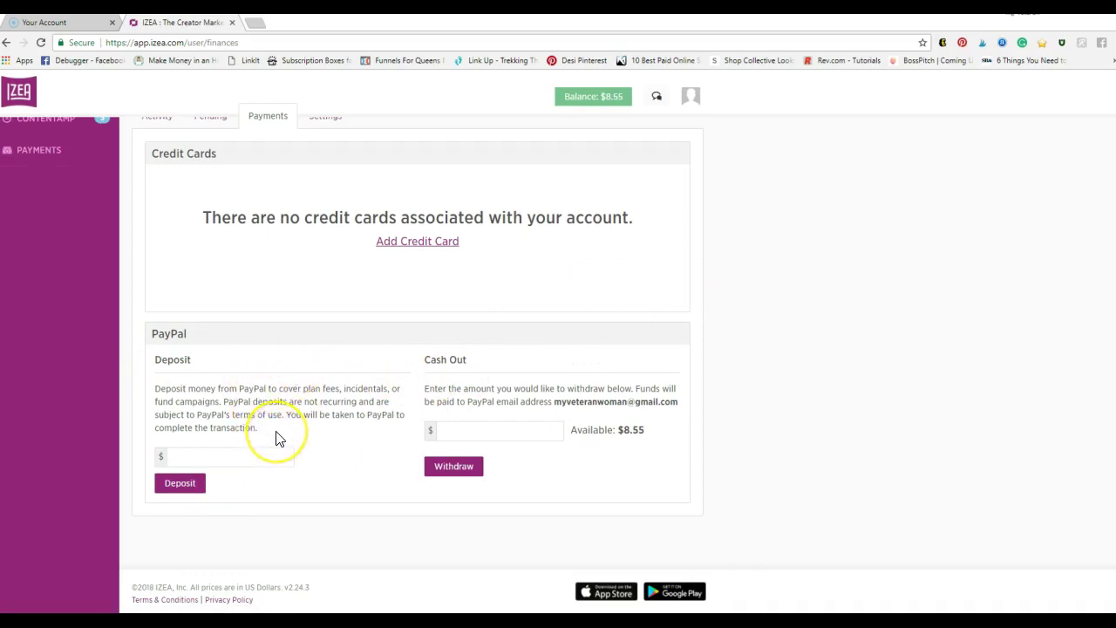
click(202, 456)
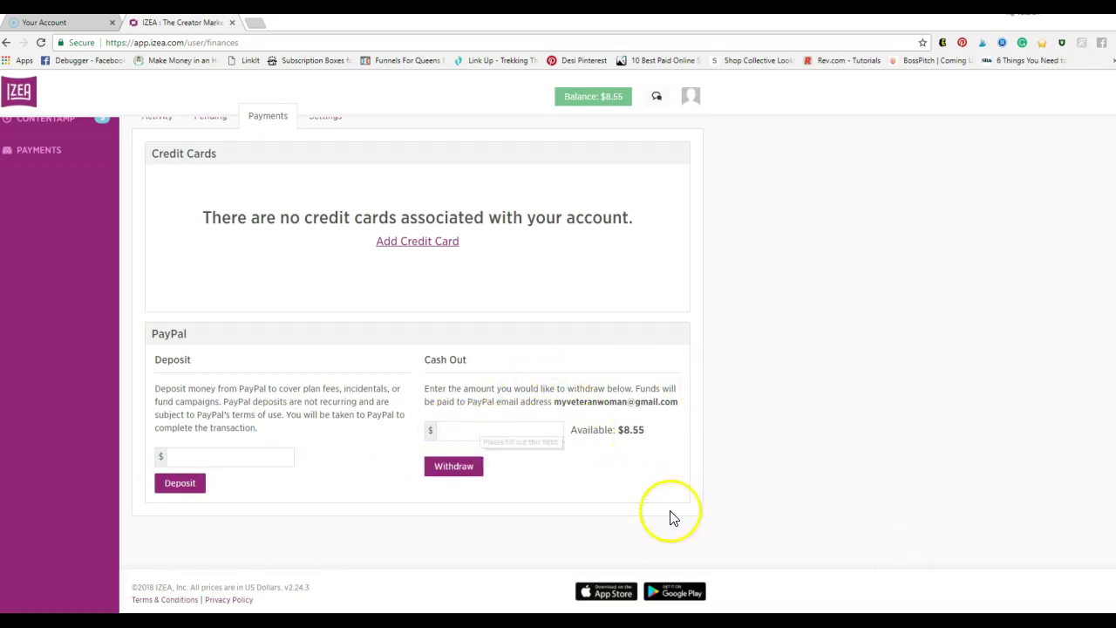
- Review the phone number, mailing address and PayPal sections in the Finances settings
scroll(262, 275, up, 2)
click(322, 193)
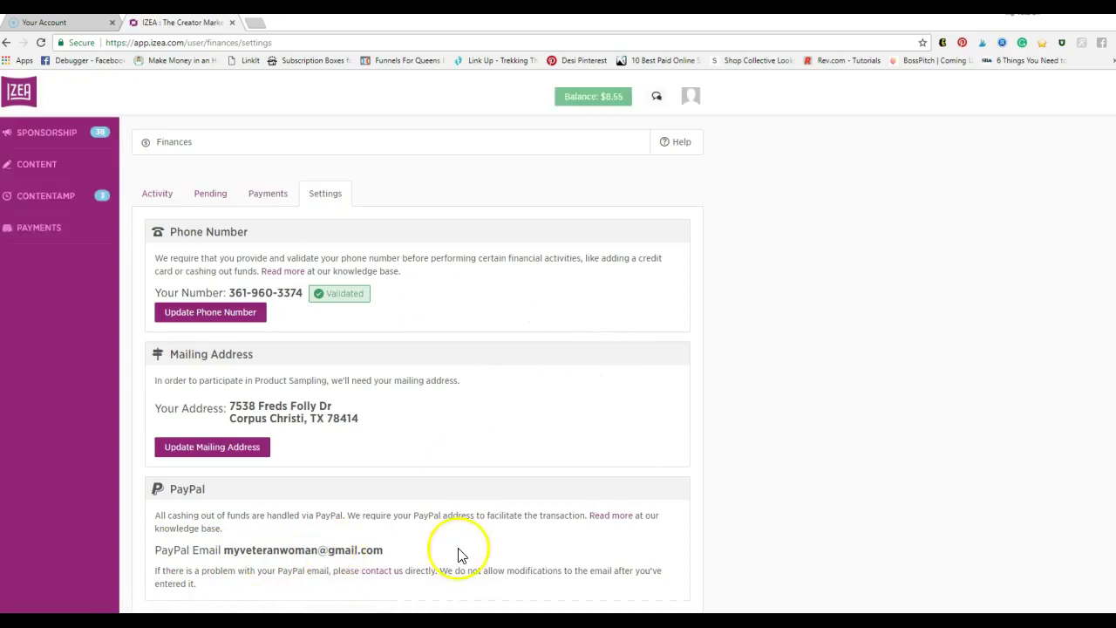
scroll(418, 571, down, 2)
scroll(419, 571, up, 2)
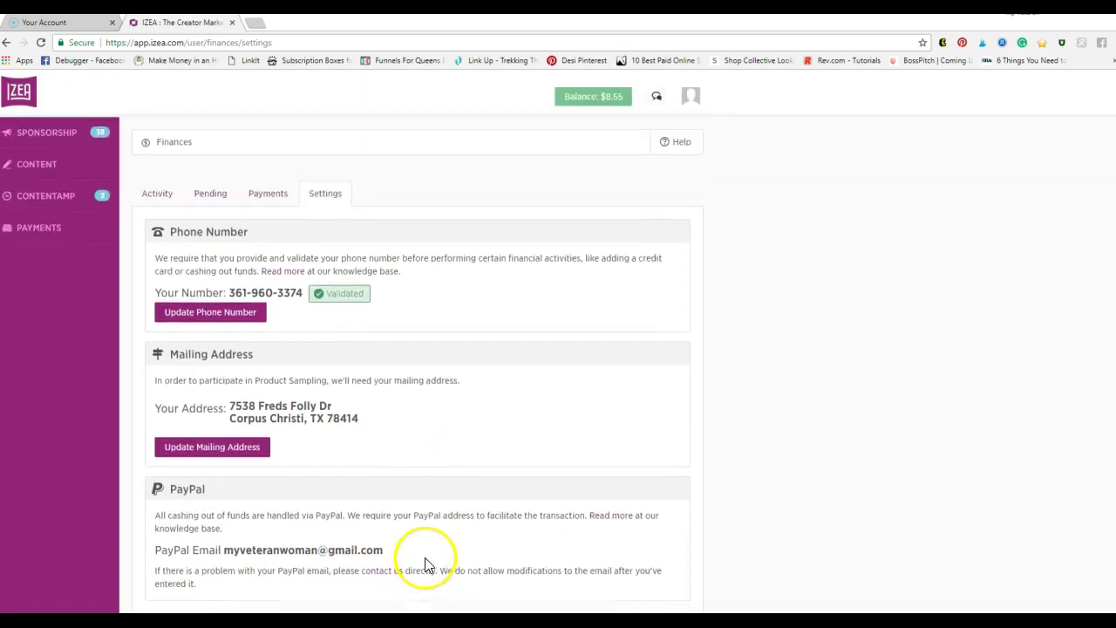
- Check the Message Center and look over the open bids in the Sponsorship Marketplace
click(693, 96)
click(660, 172)
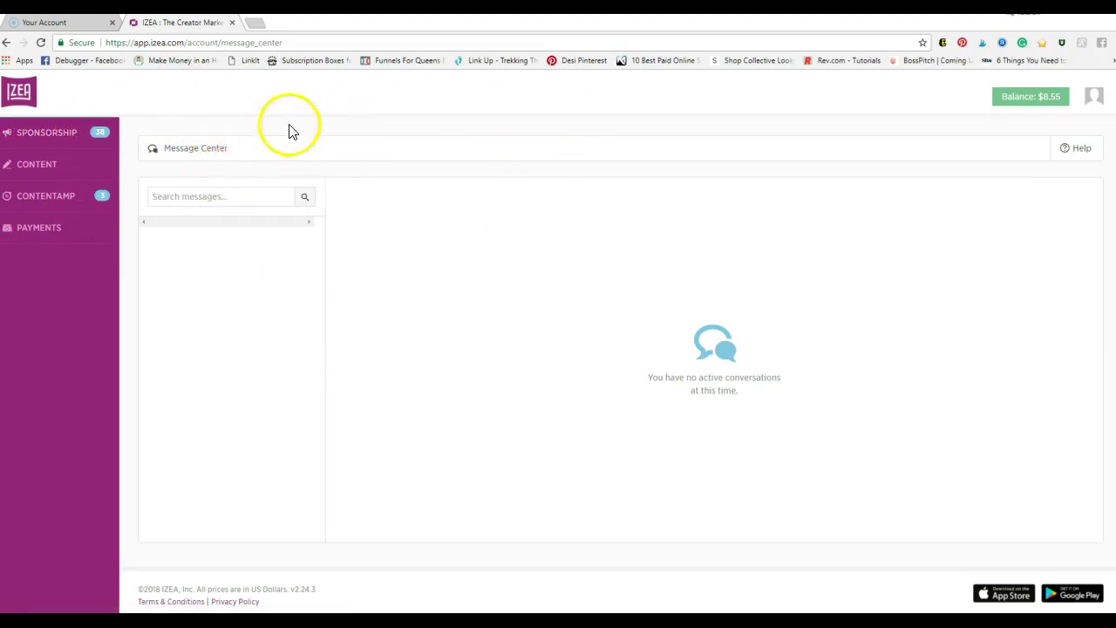
click(47, 138)
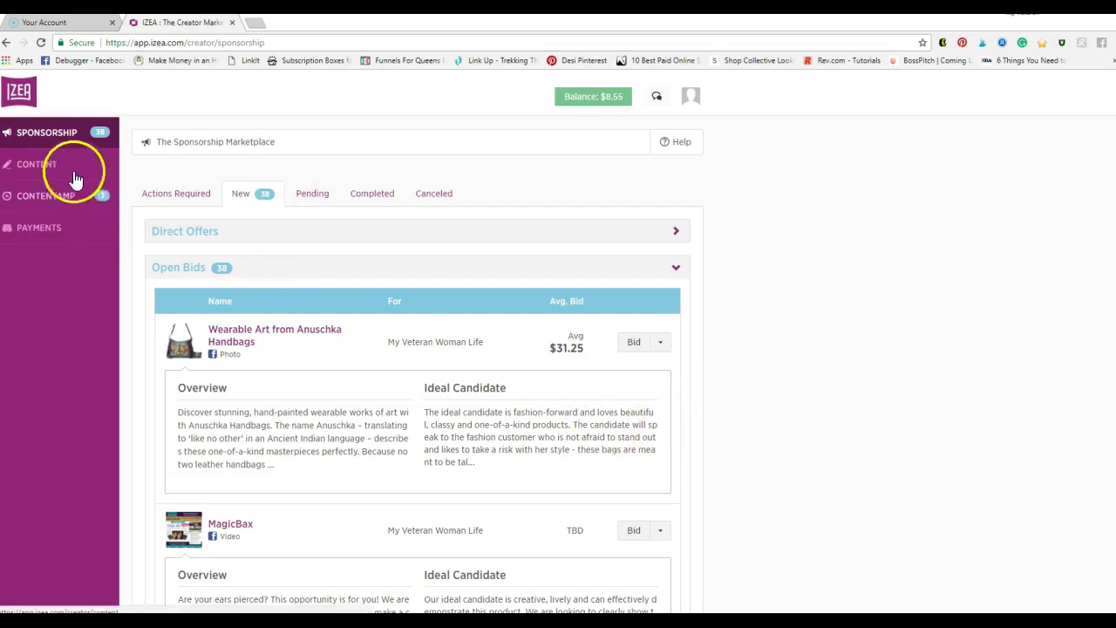
scroll(311, 479, down, 4)
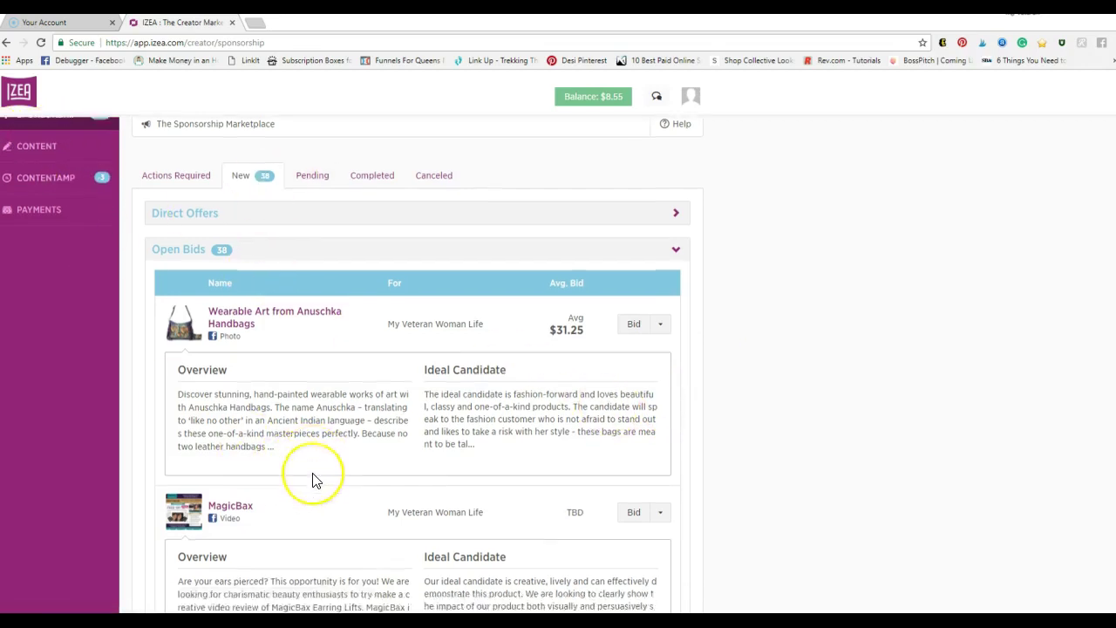
scroll(311, 478, up, 2)
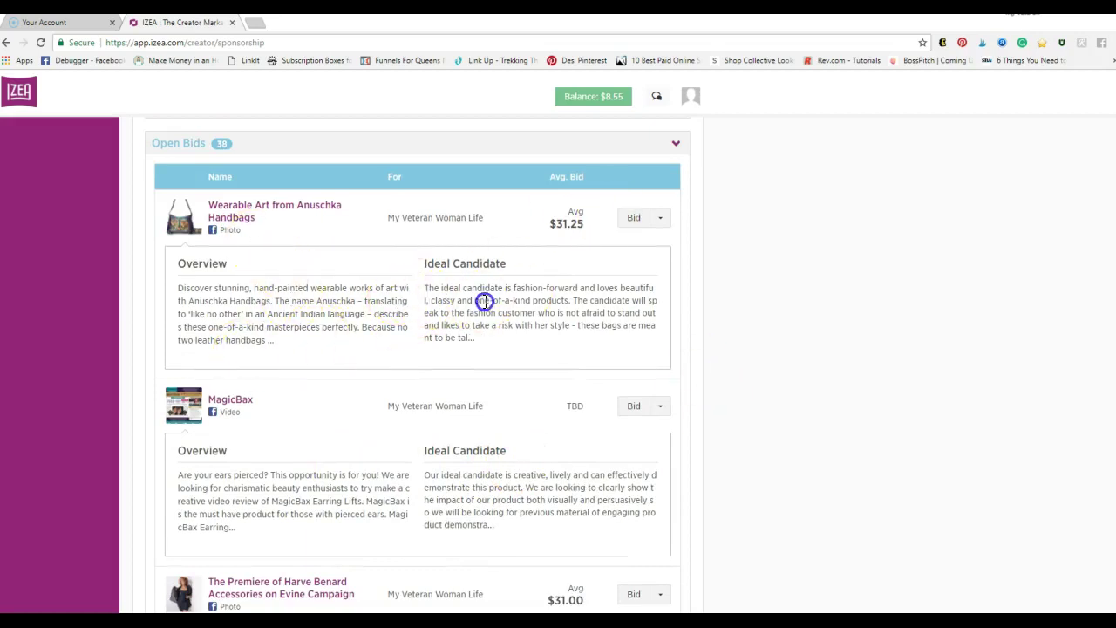
- Open the Wearable Art from Anuschka Handbags opportunity and read its dates, ideal candidate description and overview
click(254, 205)
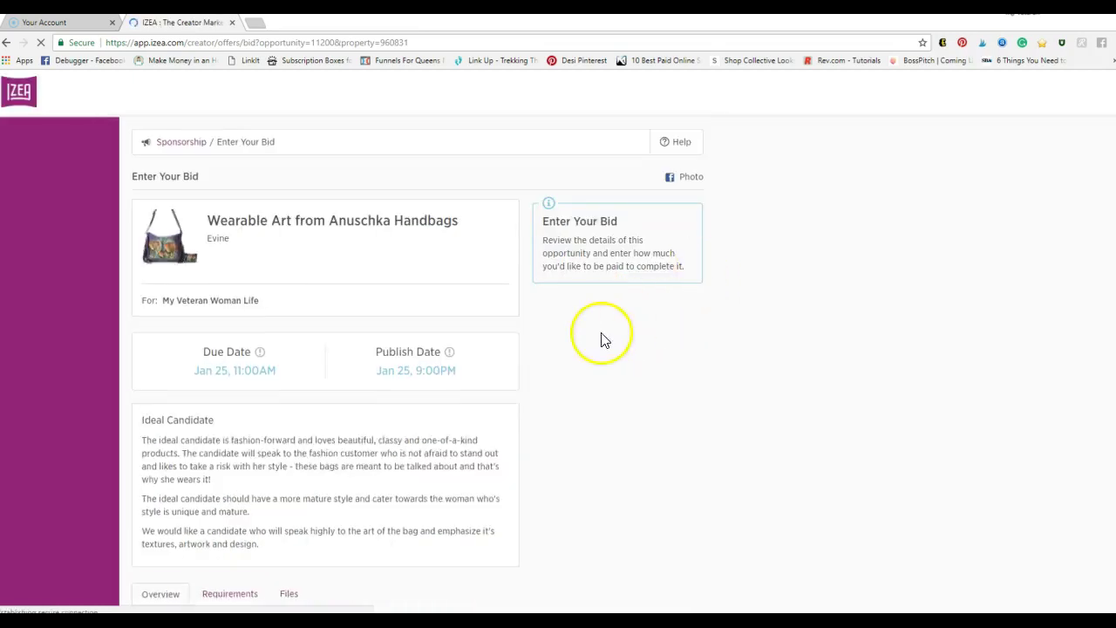
scroll(550, 462, down, 2)
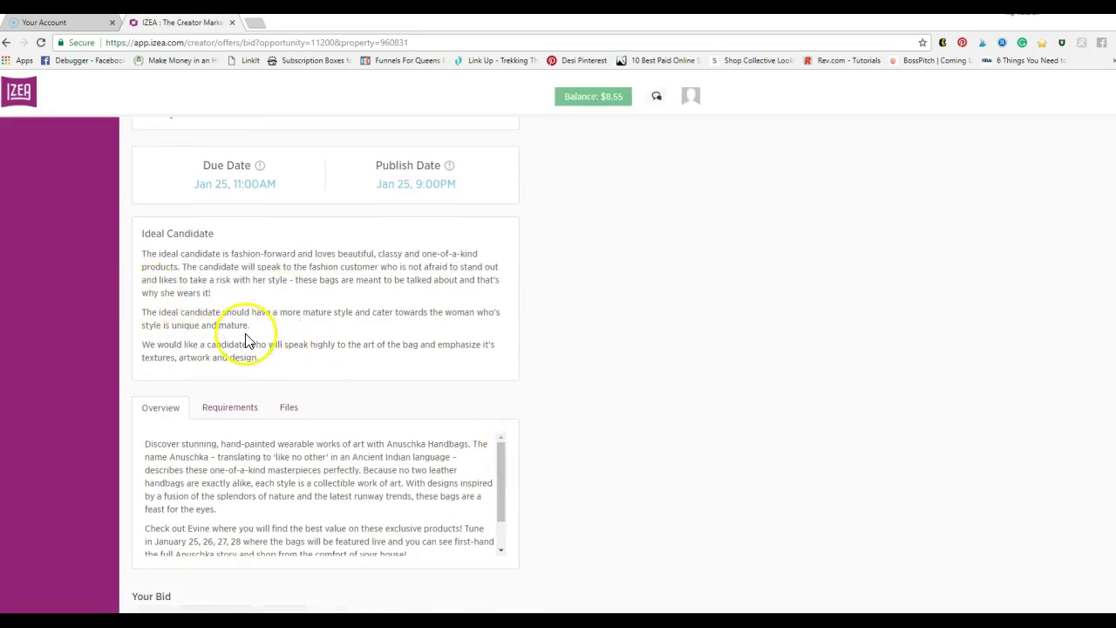
scroll(282, 341, down, 2)
scroll(393, 419, down, 2)
scroll(424, 404, down, 1)
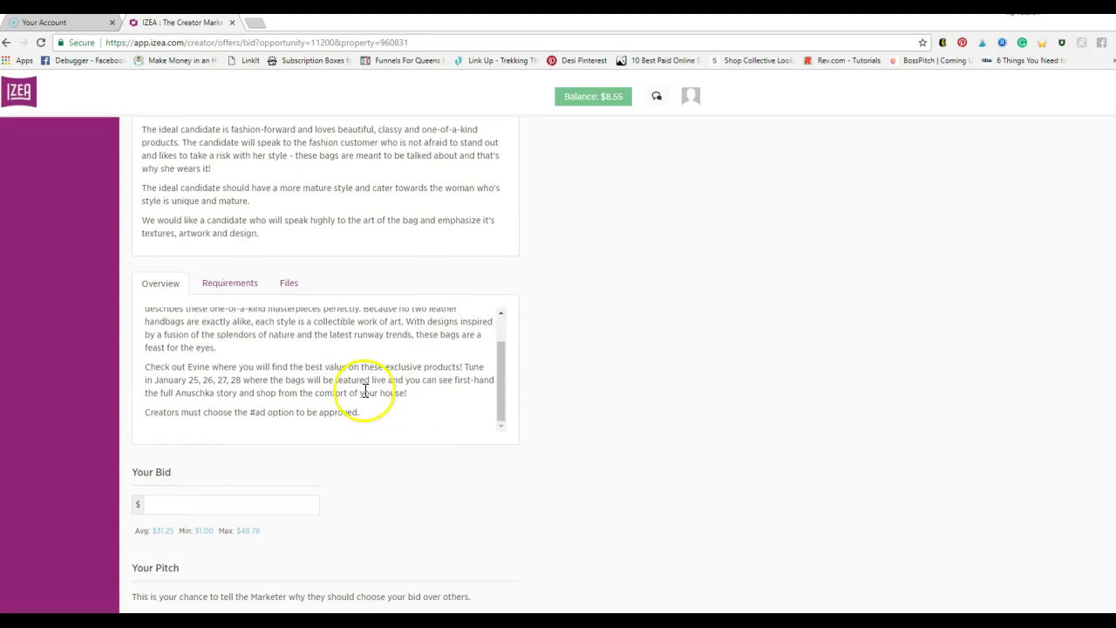
scroll(312, 394, up, 2)
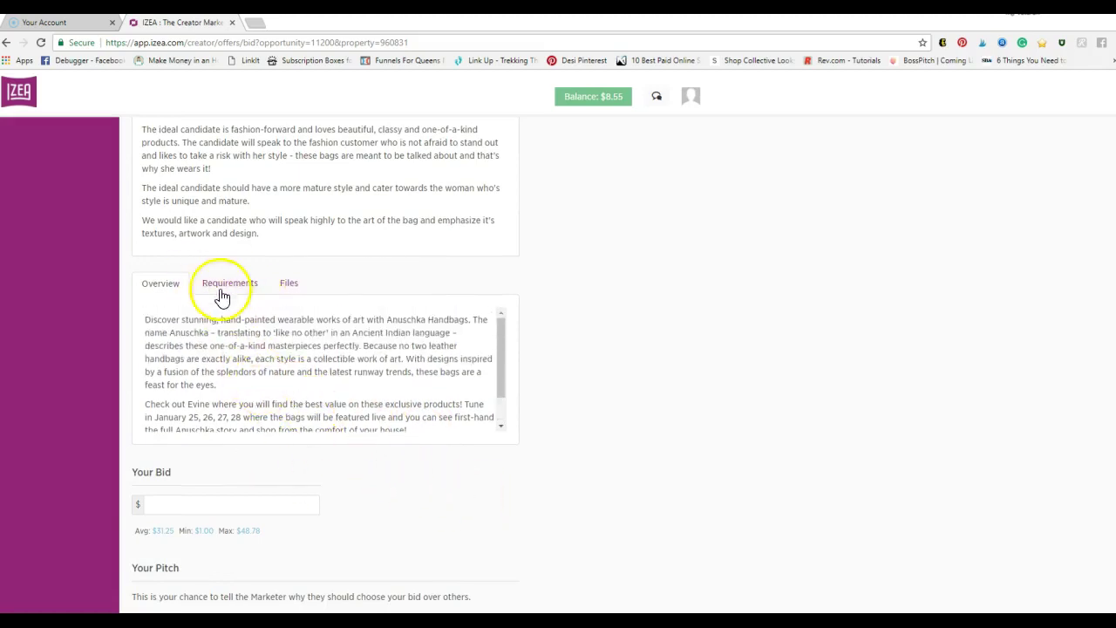
- Review the handbag opportunity's requirements and its bid, pitch, destination link and terms sections
click(227, 284)
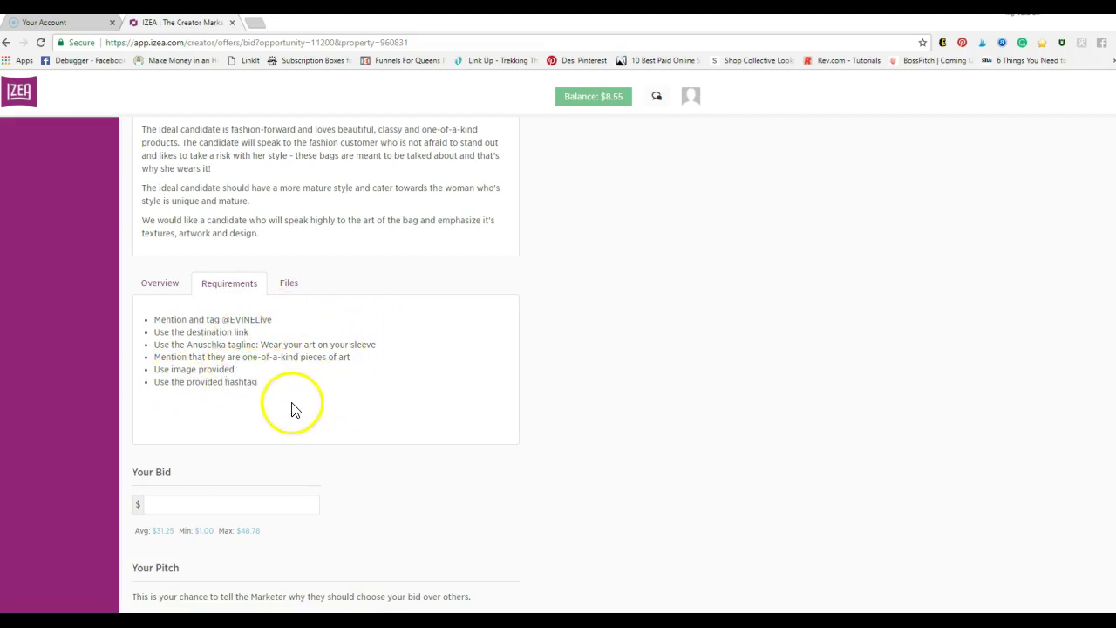
scroll(292, 406, up, 4)
scroll(660, 475, down, 2)
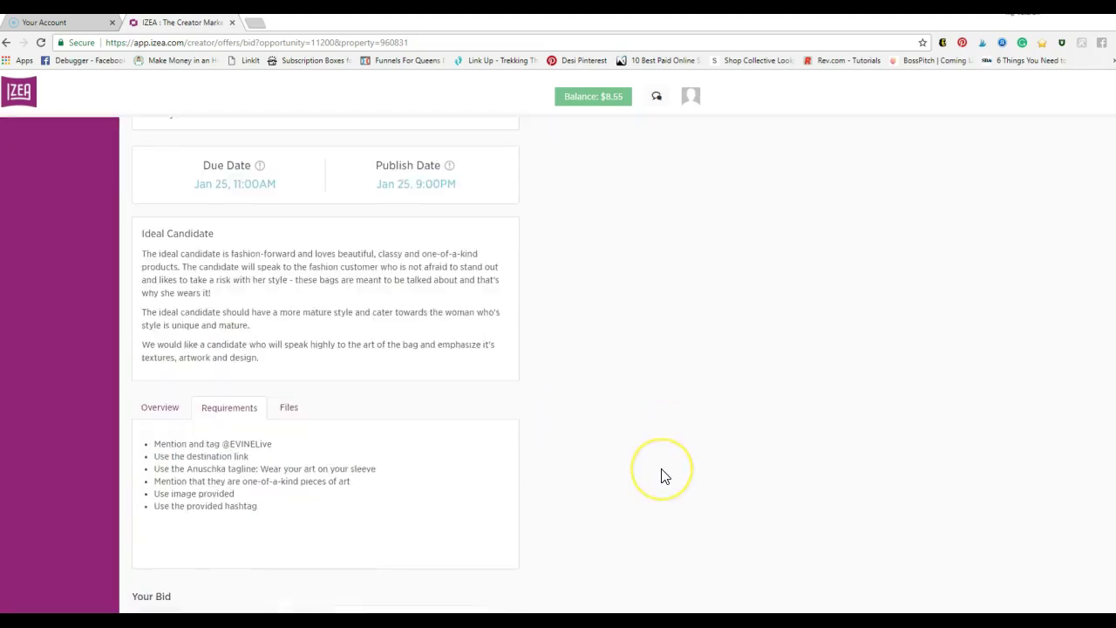
scroll(661, 475, down, 6)
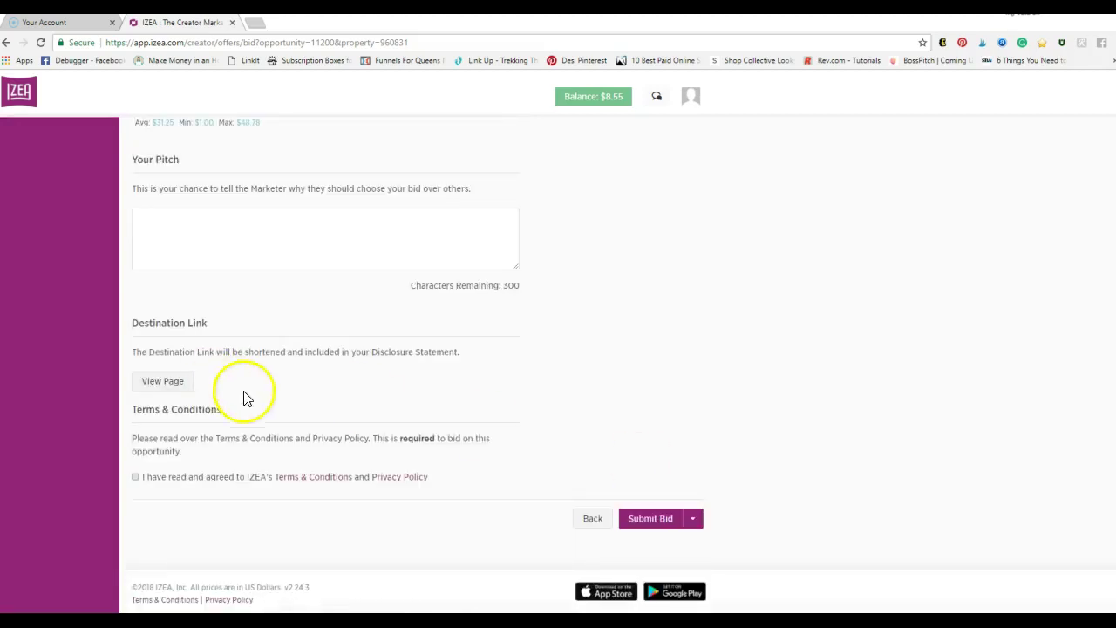
scroll(323, 415, up, 2)
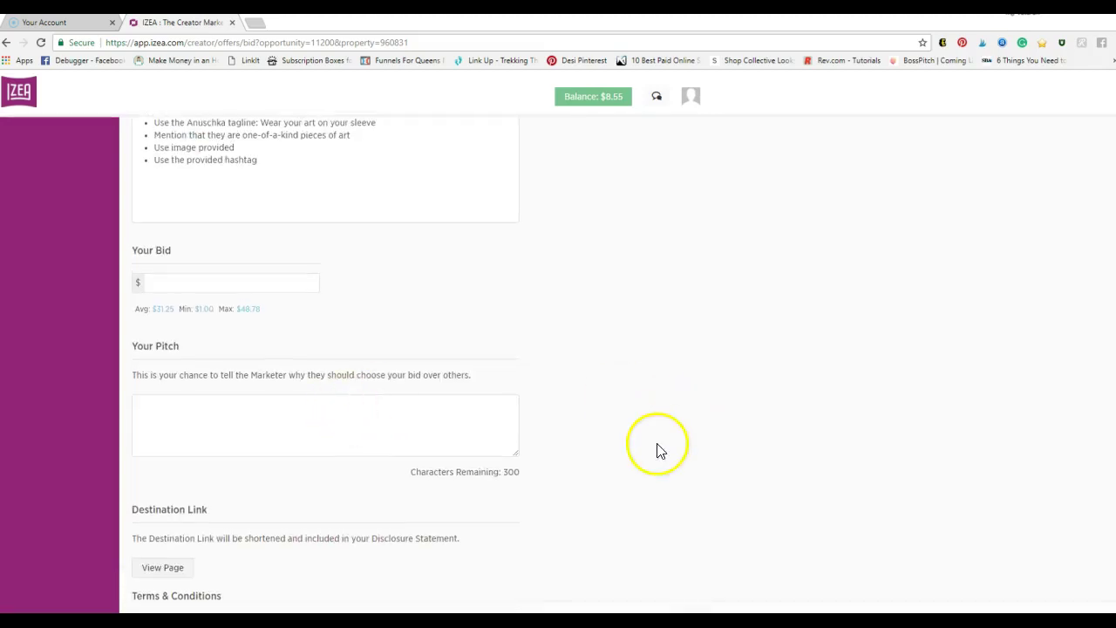
scroll(659, 449, up, 6)
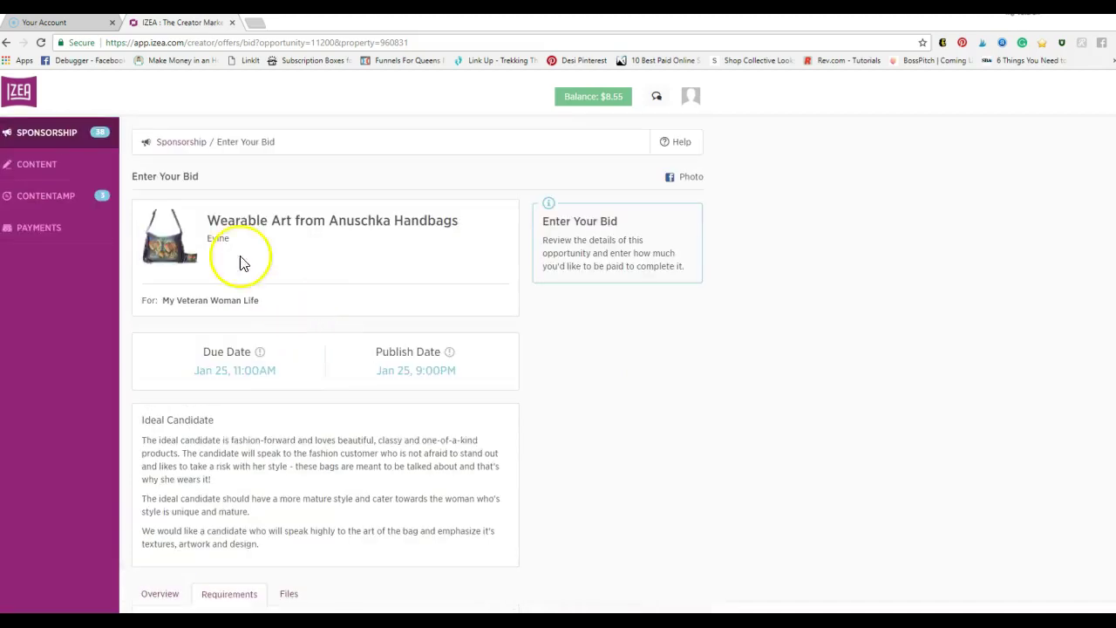
- Leave the bid for ContentAmp, look over its open articles and open the one about raising a credit score by 200+ points
click(46, 131)
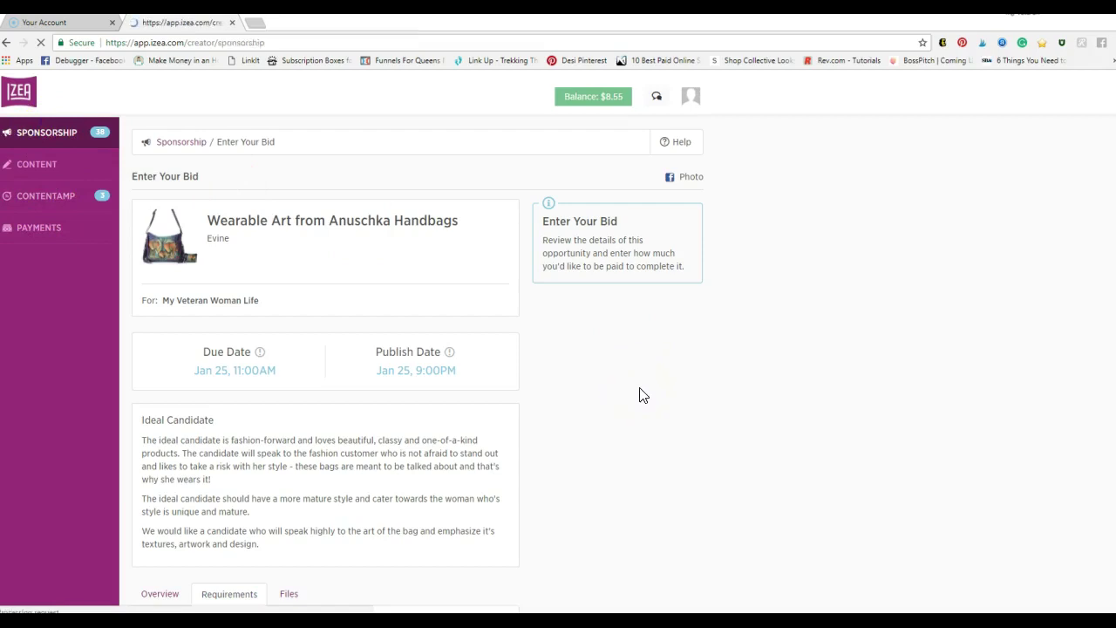
click(189, 324)
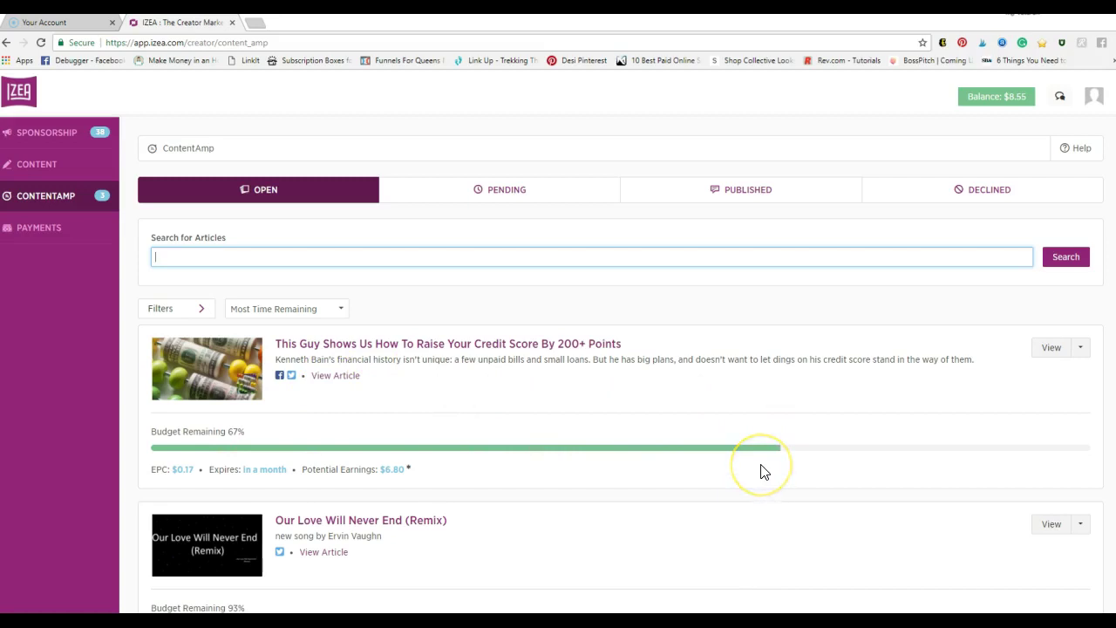
scroll(475, 426, down, 4)
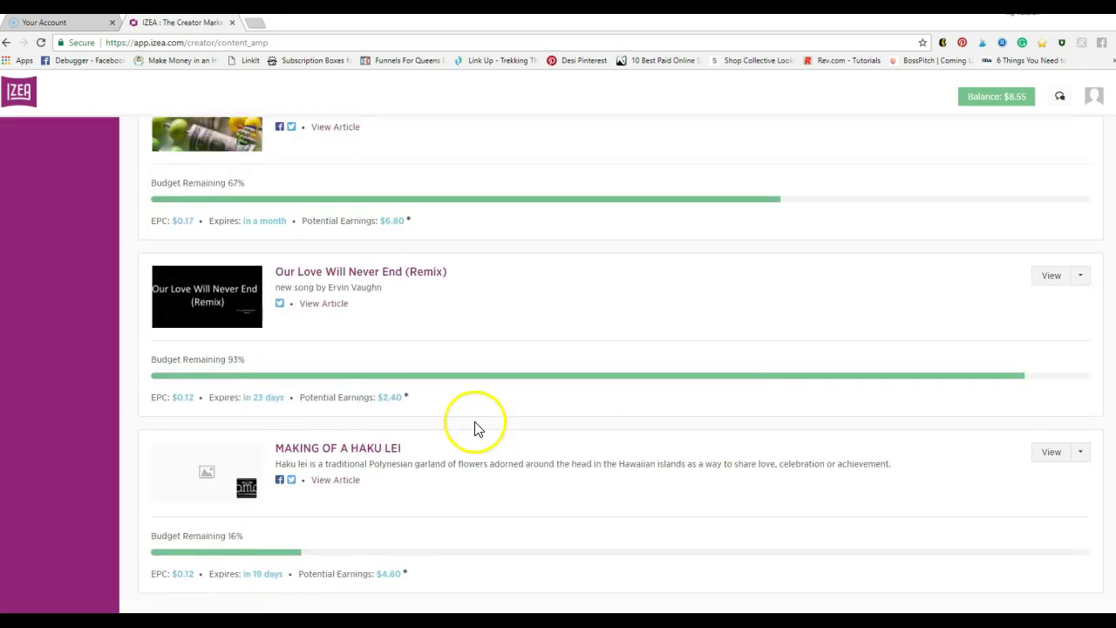
scroll(477, 424, up, 4)
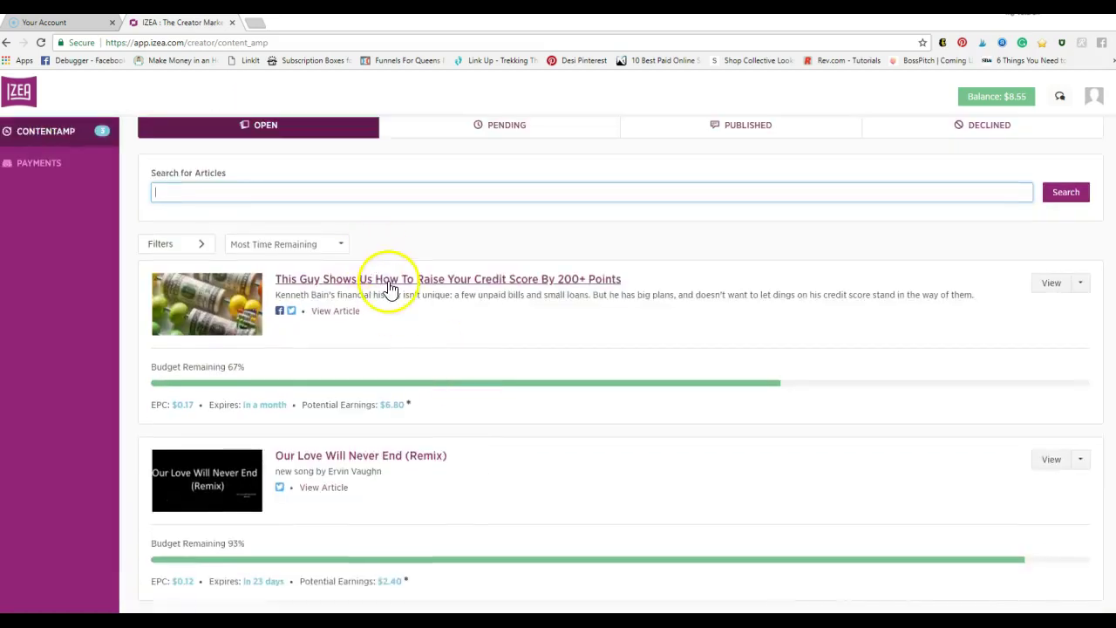
scroll(471, 335, down, 2)
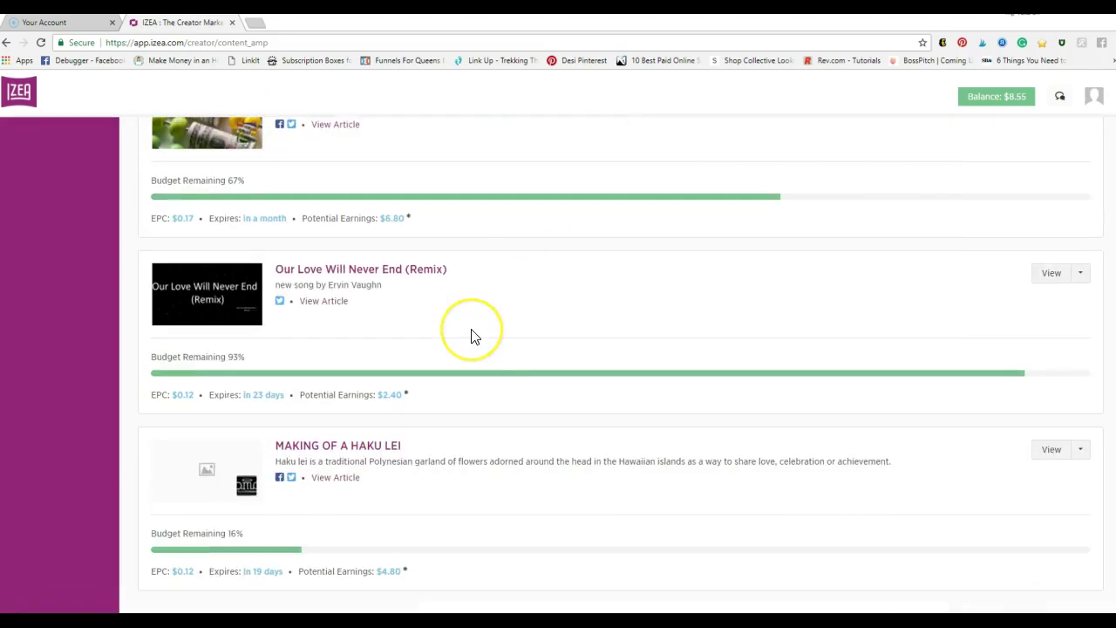
scroll(471, 336, up, 2)
click(374, 279)
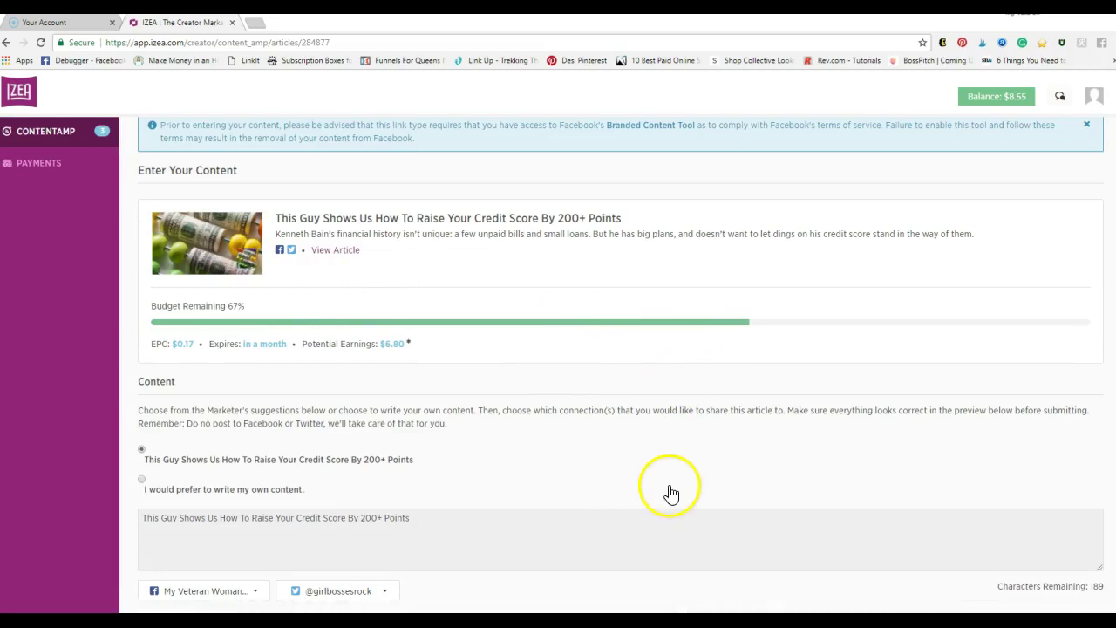
- Review the credit score article's budget and earnings details, content choices and post preview
scroll(610, 480, down, 2)
scroll(540, 436, down, 1)
scroll(510, 411, up, 3)
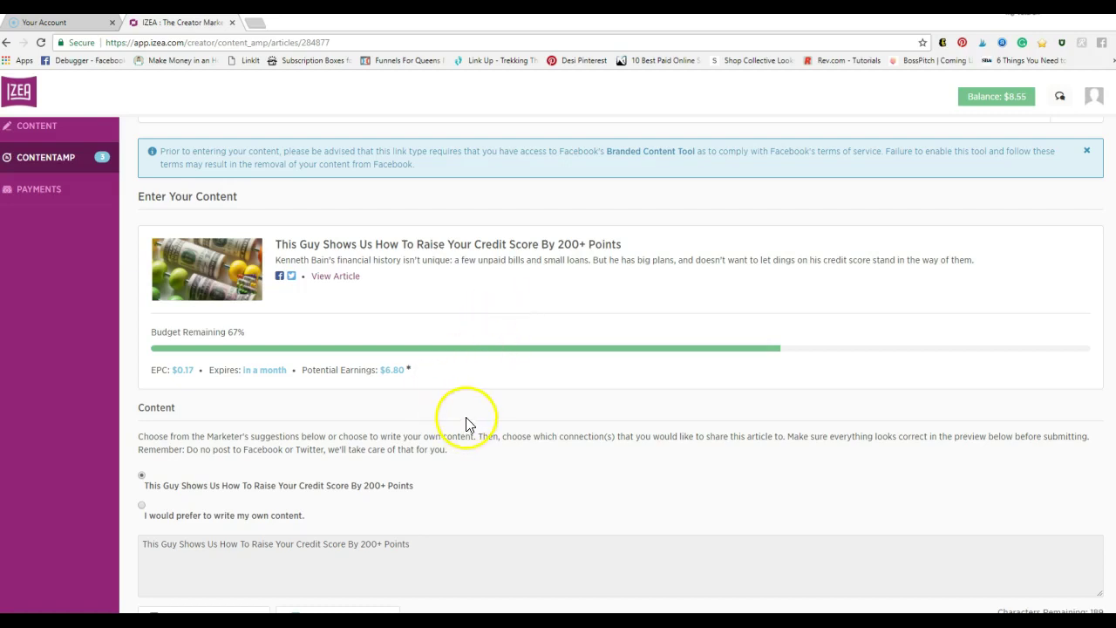
scroll(291, 407, down, 2)
scroll(256, 384, up, 2)
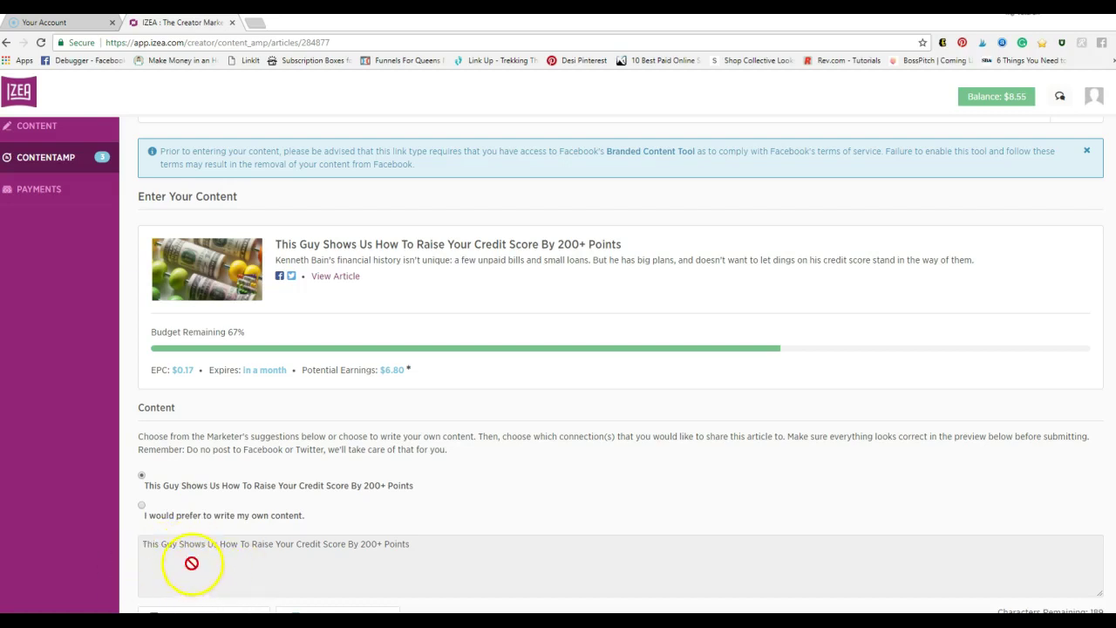
scroll(386, 536, down, 3)
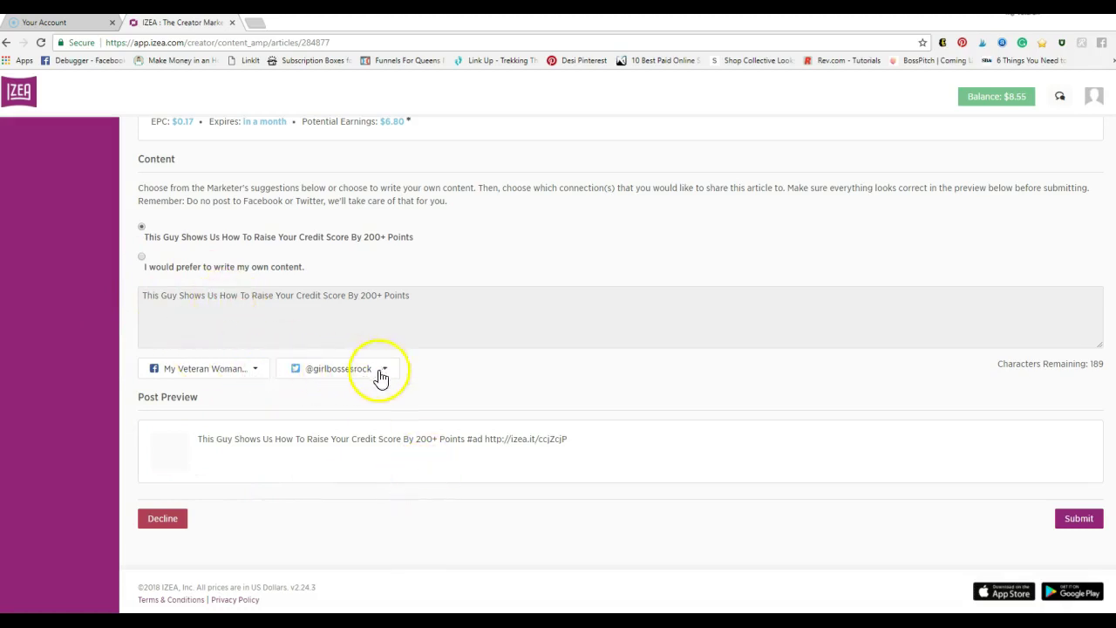
- Check the Facebook and Twitter connection choices available for sharing the credit score article
click(258, 375)
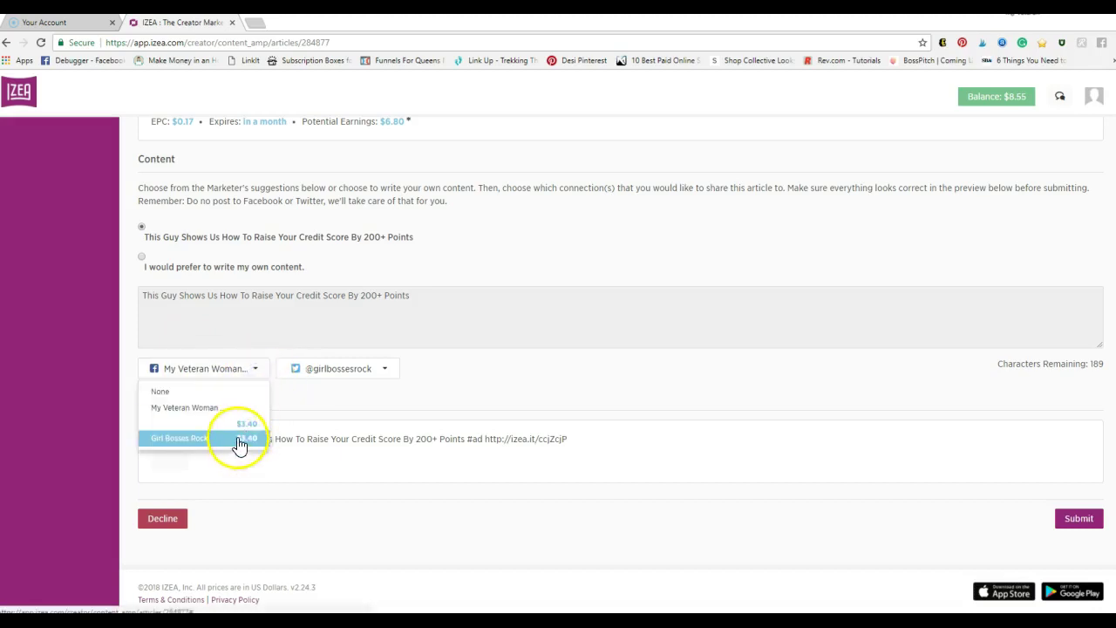
click(385, 371)
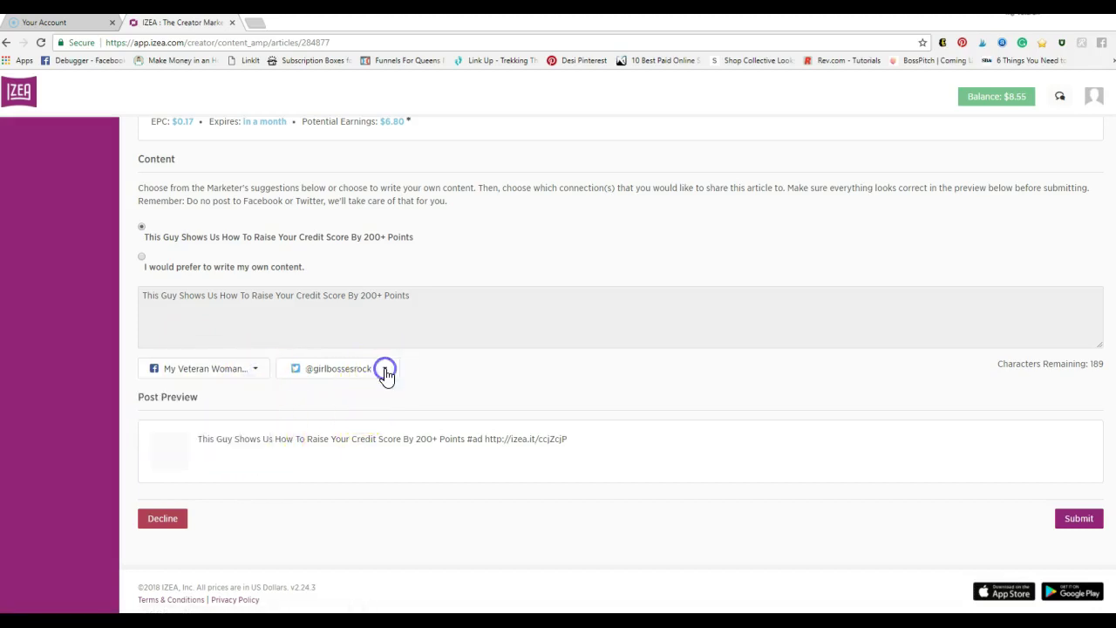
click(473, 392)
click(431, 398)
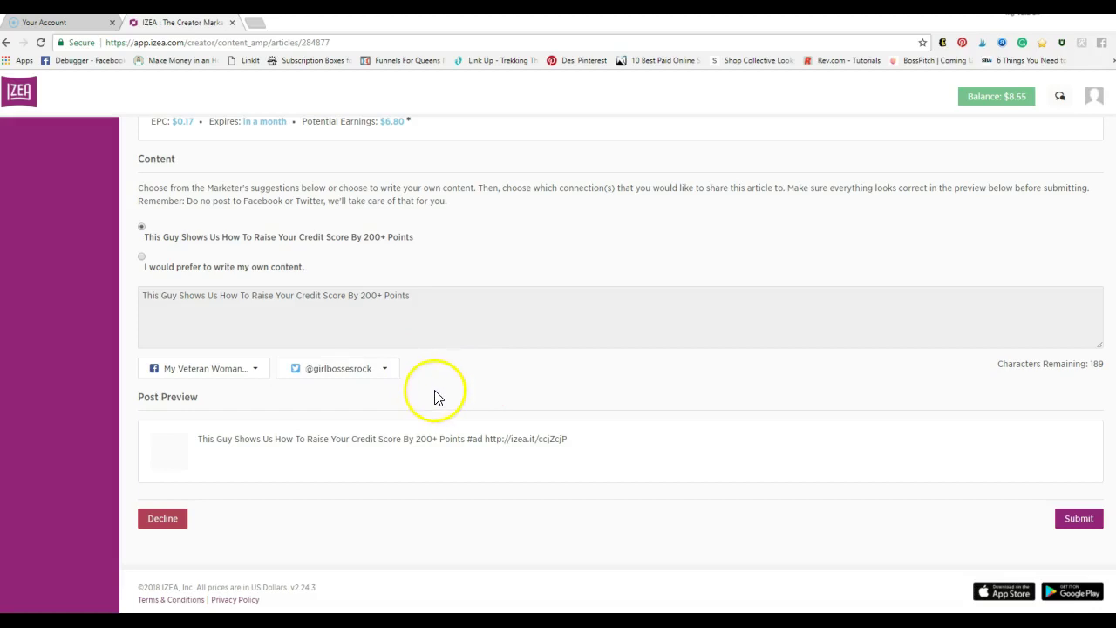
scroll(438, 397, up, 3)
scroll(436, 389, down, 2)
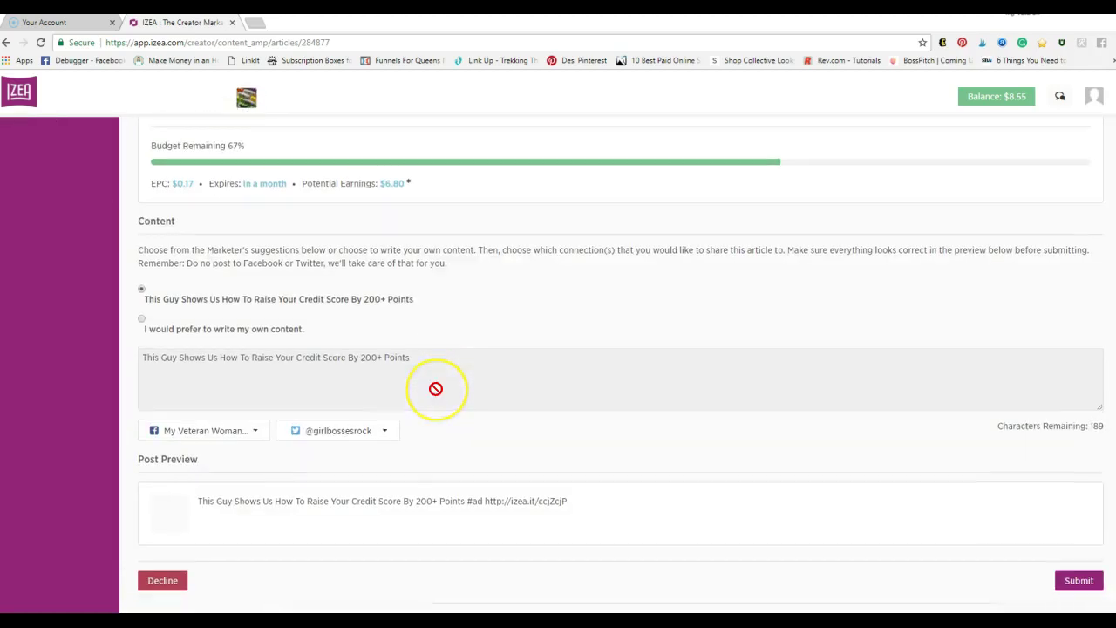
scroll(436, 389, up, 2)
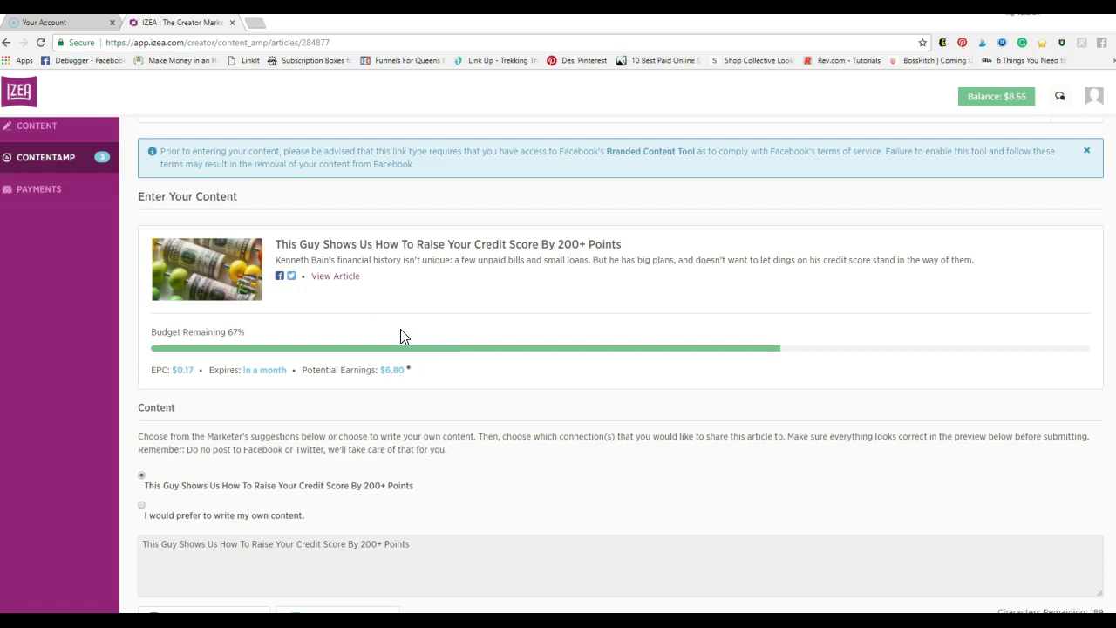
- Open the full credit score article on The Penny Hoarder, skim and close it, and look over its ContentAmp submission page again
click(352, 276)
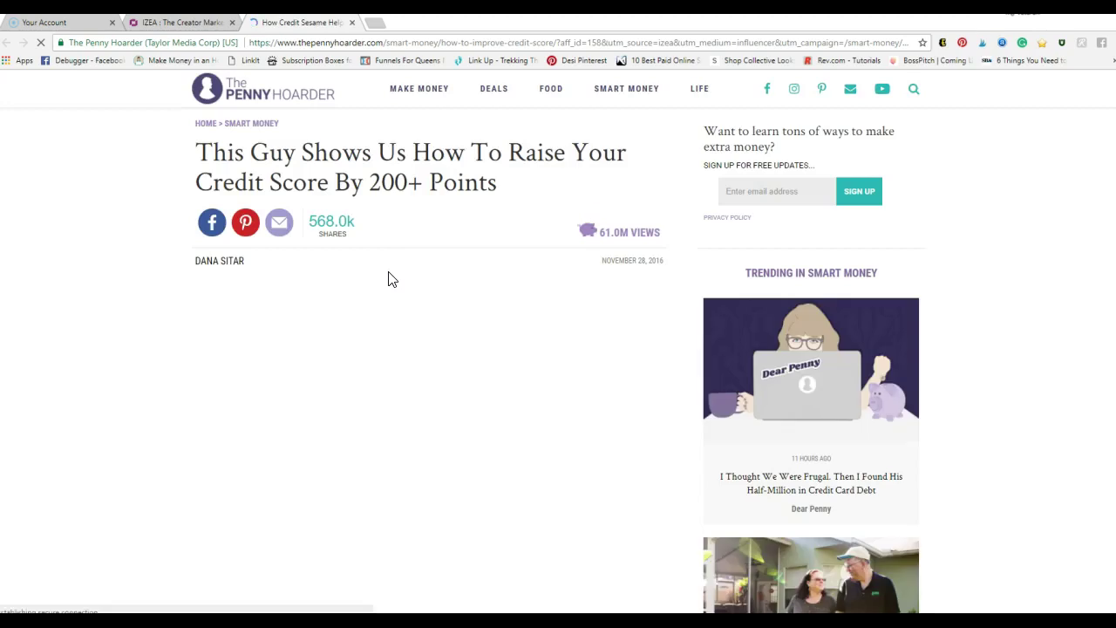
scroll(389, 277, down, 3)
scroll(453, 323, down, 12)
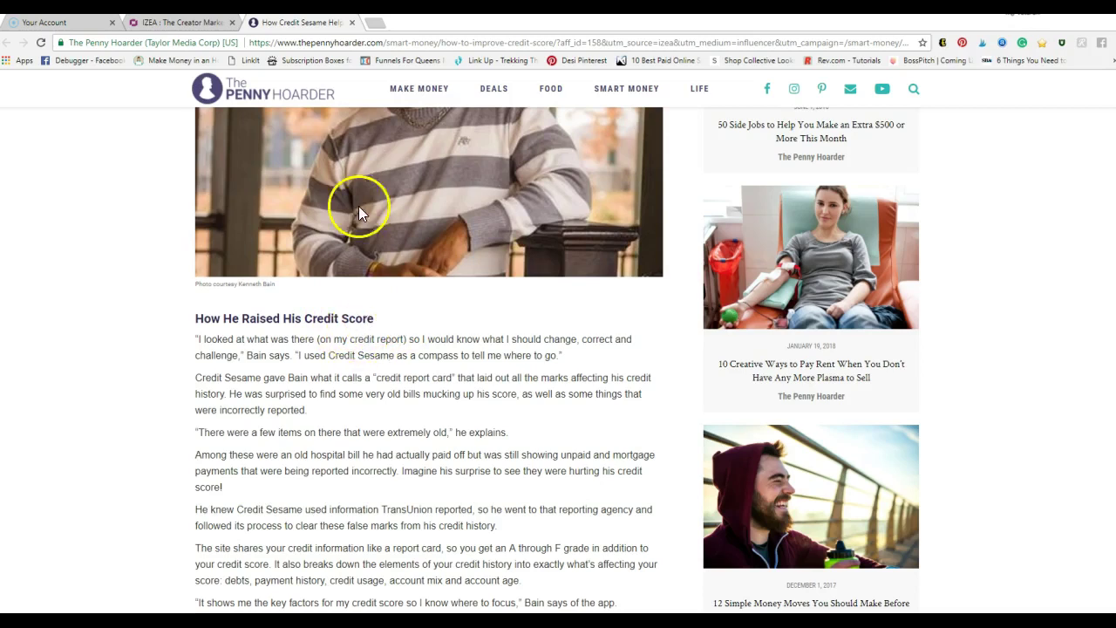
click(351, 22)
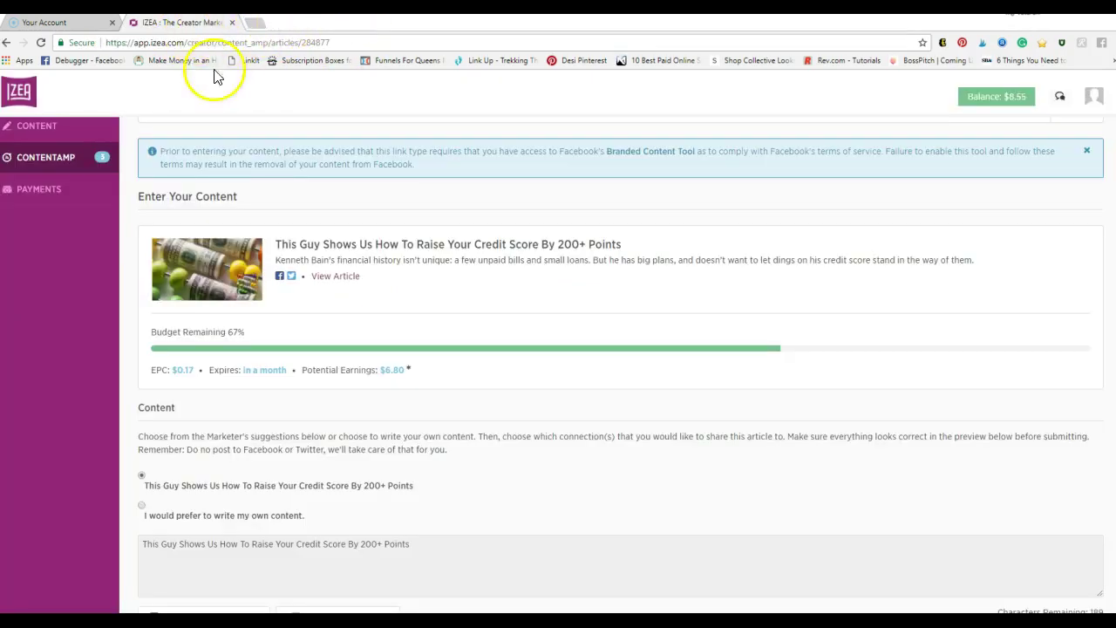
scroll(584, 431, down, 2)
scroll(571, 430, up, 3)
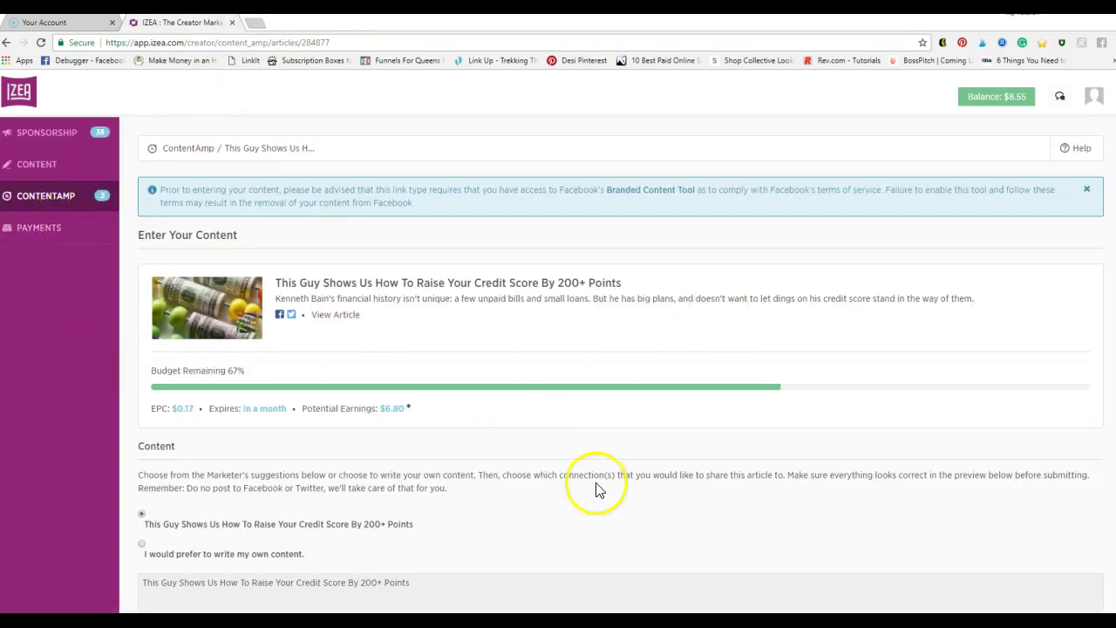
scroll(402, 428, down, 4)
scroll(87, 340, up, 4)
- Go back to the Sponsorship Marketplace and look over the Facebook opportunities among the open bids
click(41, 132)
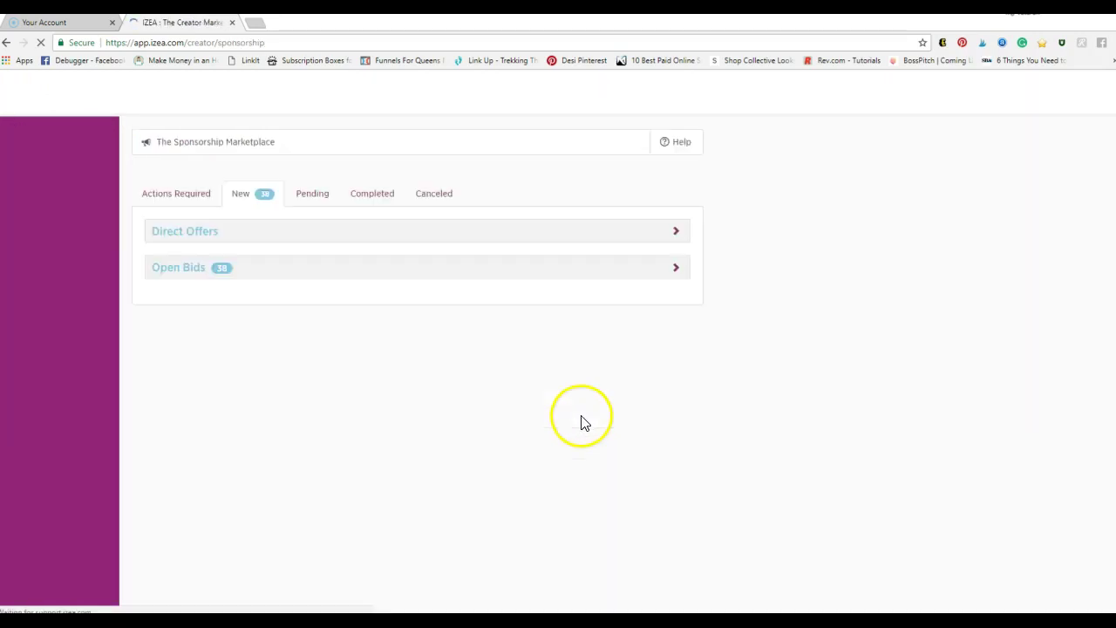
scroll(576, 419, down, 3)
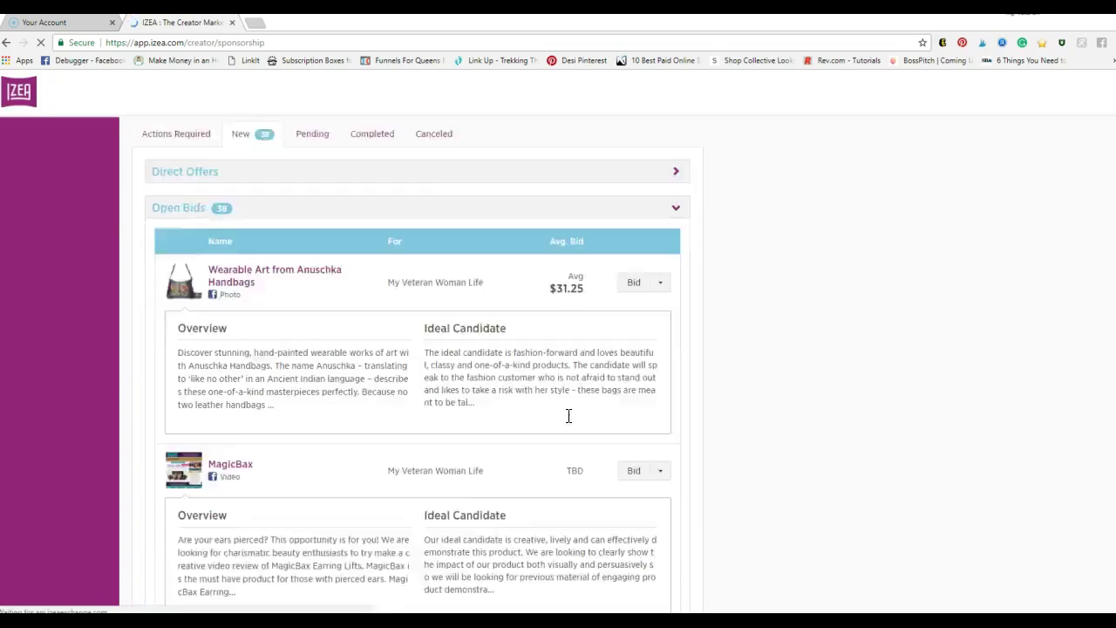
scroll(523, 398, up, 2)
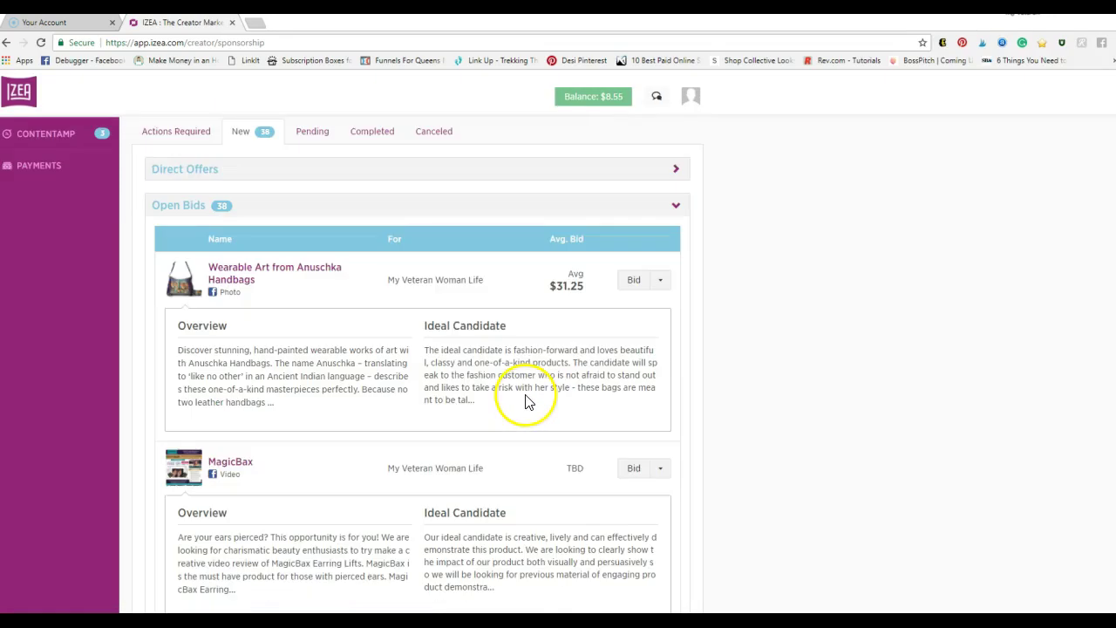
scroll(488, 369, down, 8)
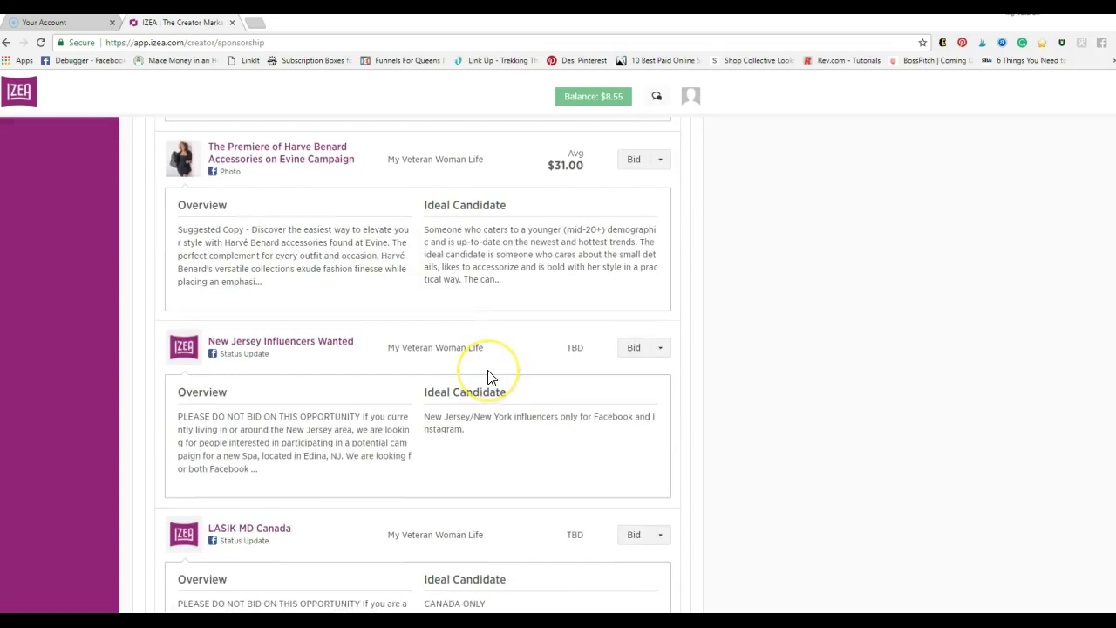
scroll(488, 371, up, 6)
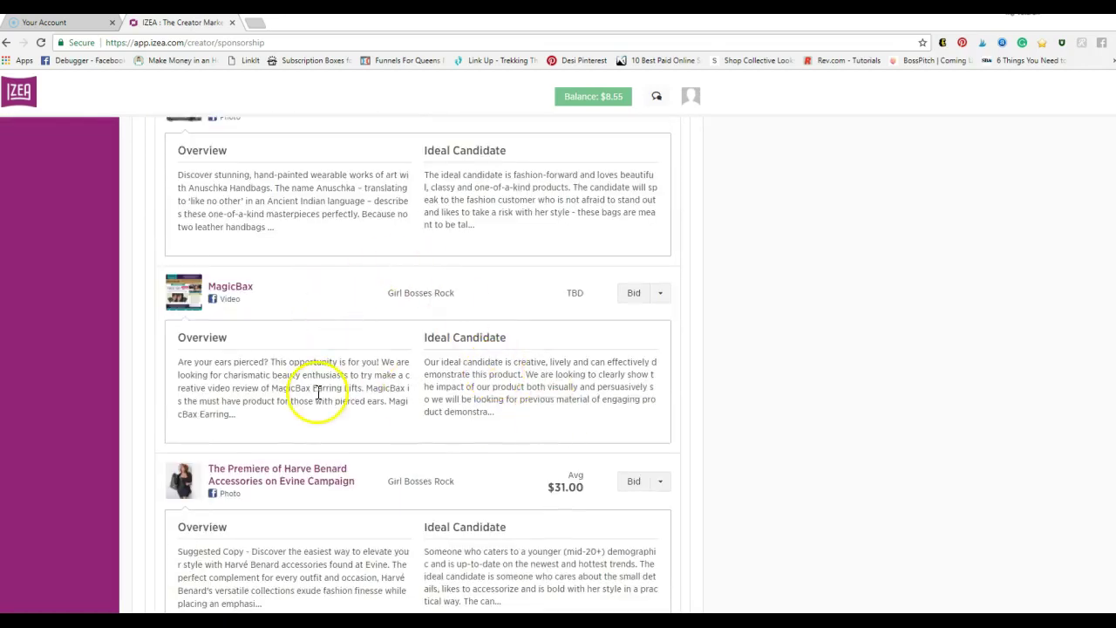
scroll(365, 513, down, 6)
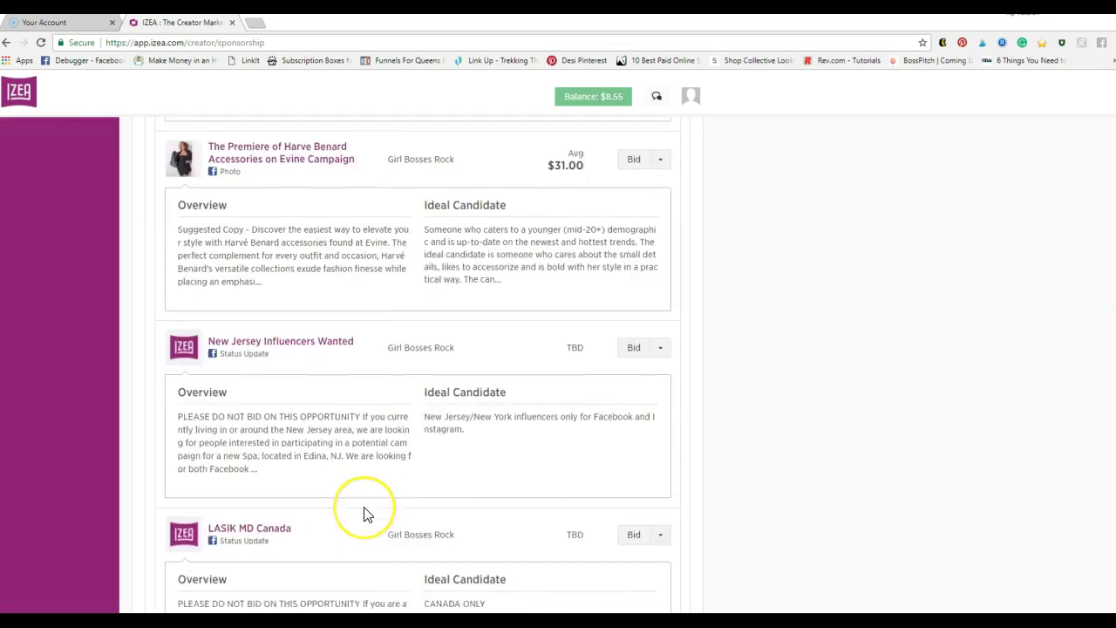
scroll(365, 515, up, 3)
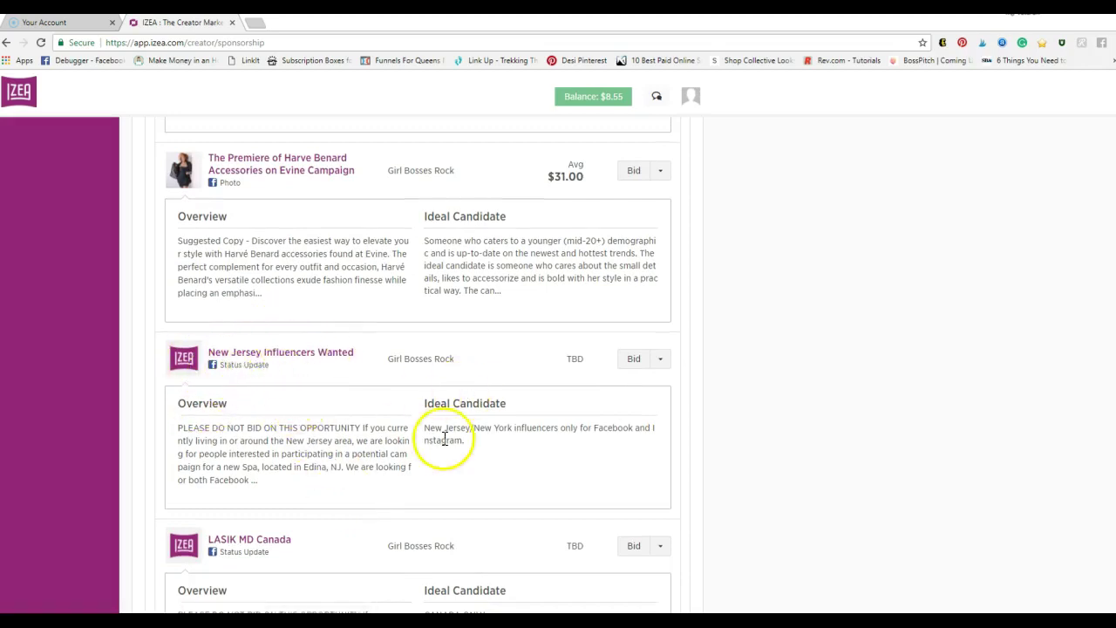
- Browse the remaining open bids, including the Sam's Club allergy post and the influencer surveys, to the Girl Bosses Rock blog opportunities
scroll(445, 439, down, 6)
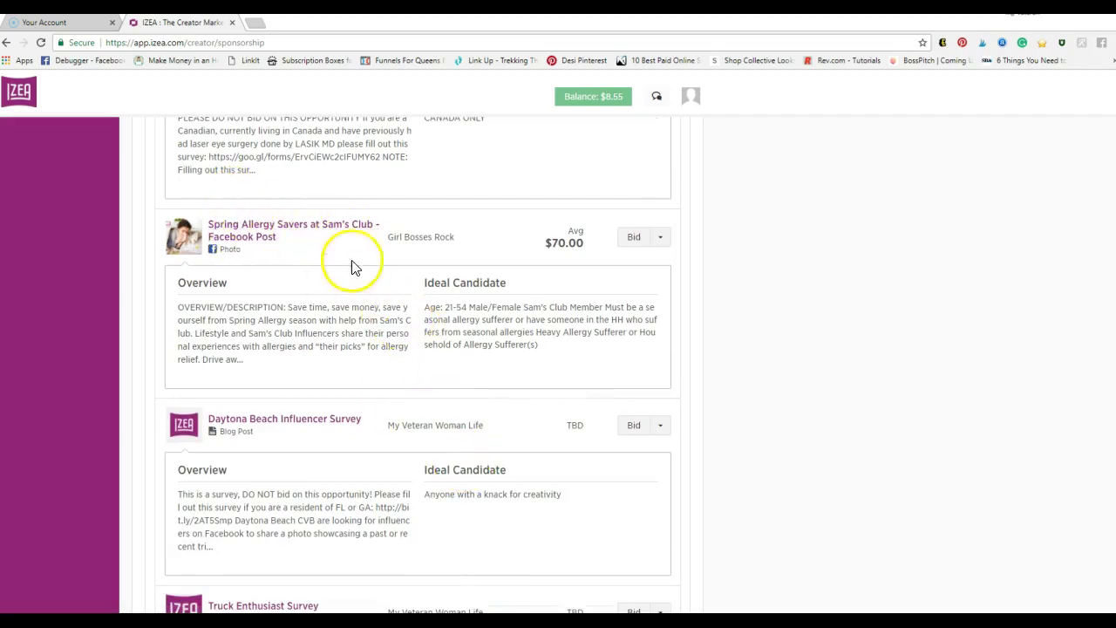
scroll(528, 506, down, 2)
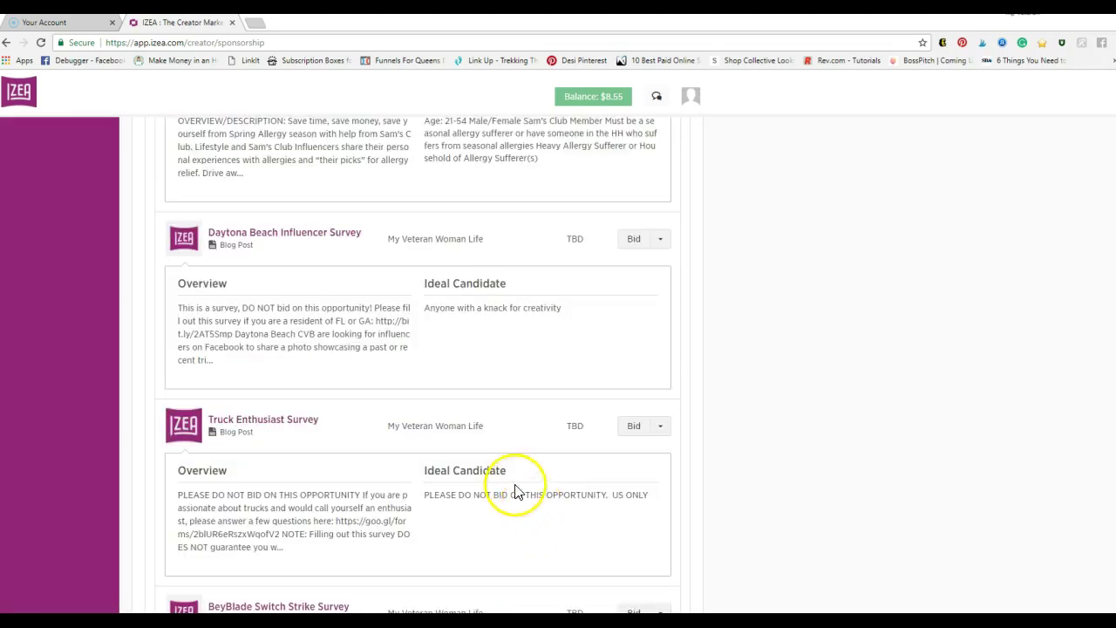
scroll(299, 391, down, 3)
scroll(389, 433, down, 6)
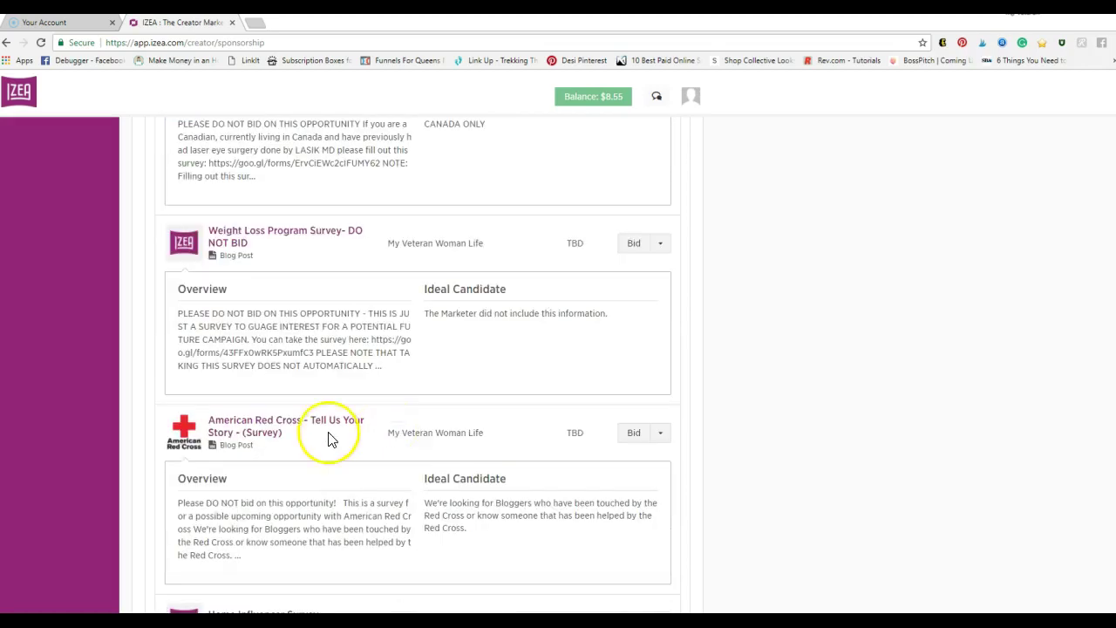
scroll(327, 432, down, 3)
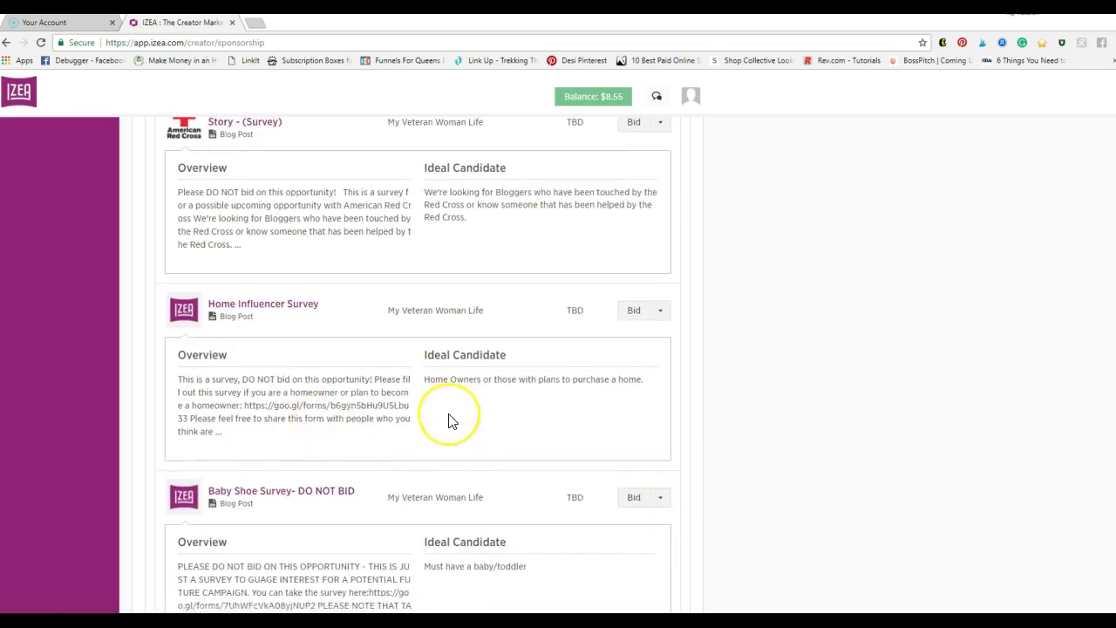
scroll(452, 421, down, 4)
scroll(451, 421, down, 10)
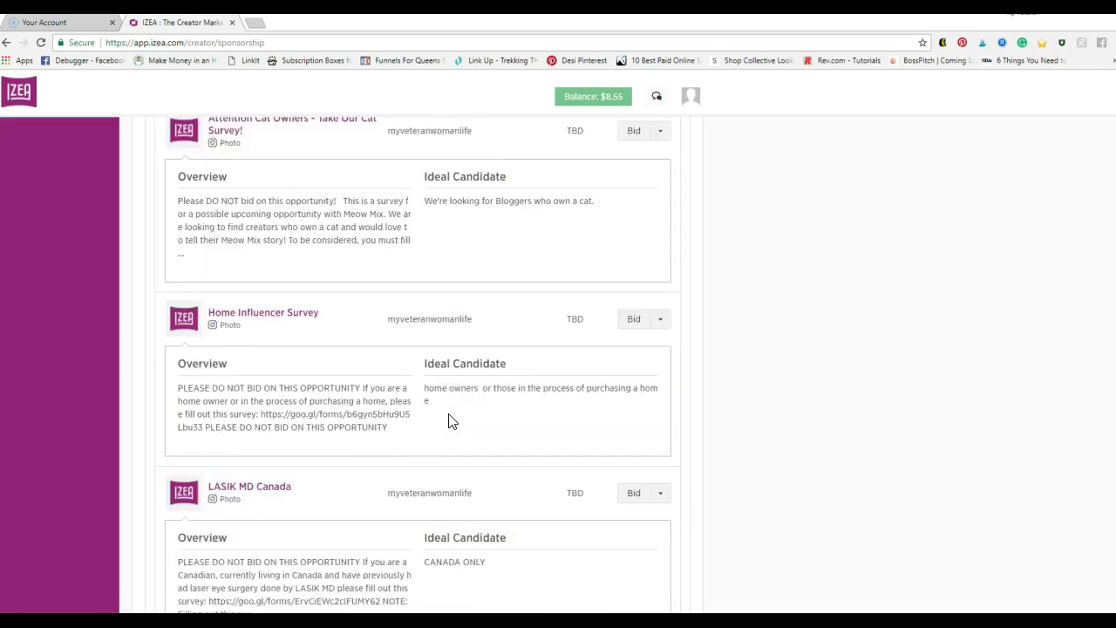
scroll(452, 421, down, 5)
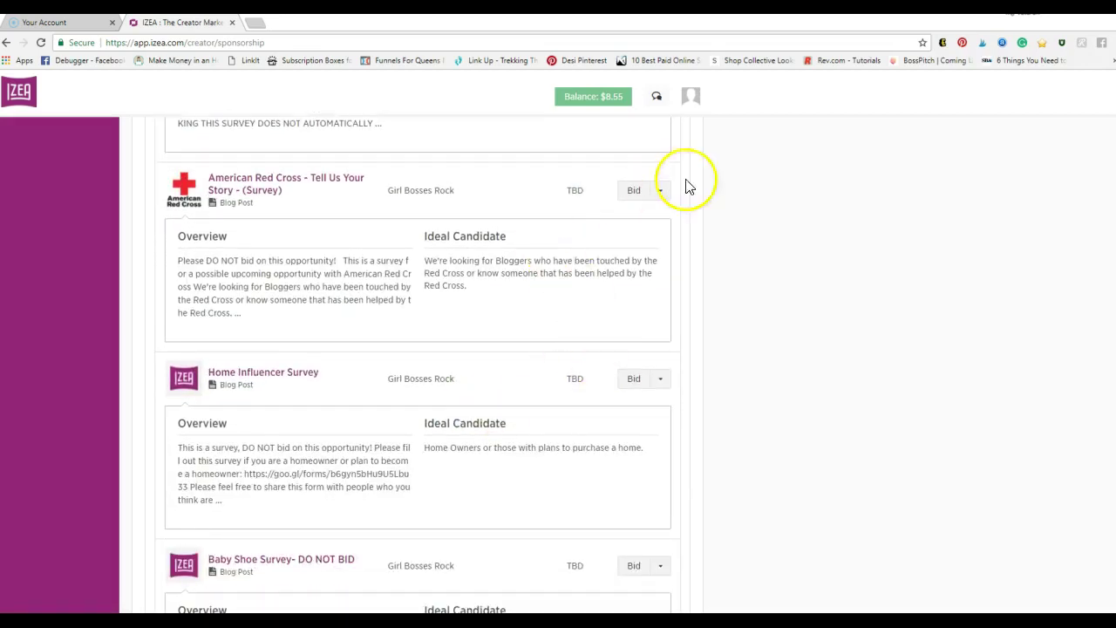
- Open the American Red Cross - Tell Us Your Story survey for Girl Bosses Rock and read its candidate description and overview
click(287, 182)
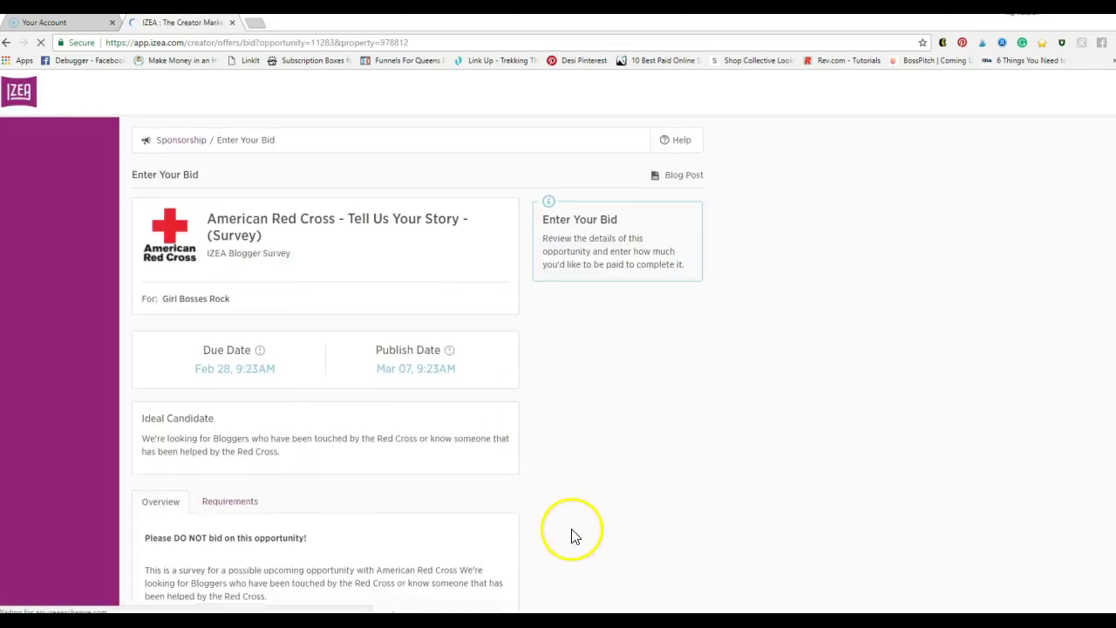
scroll(349, 361, down, 2)
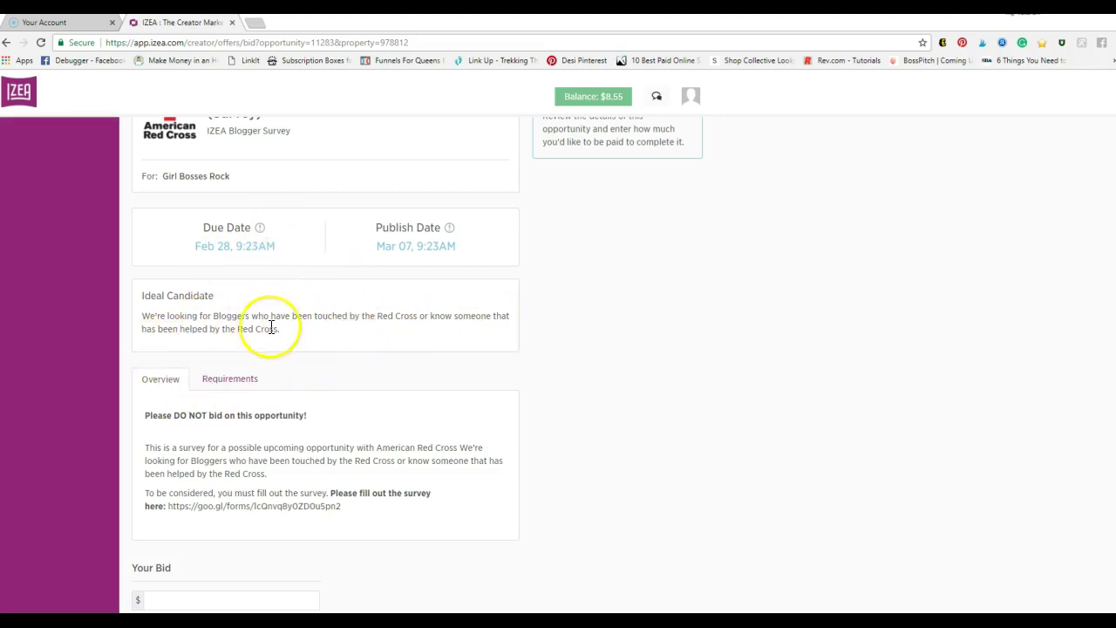
scroll(528, 471, down, 3)
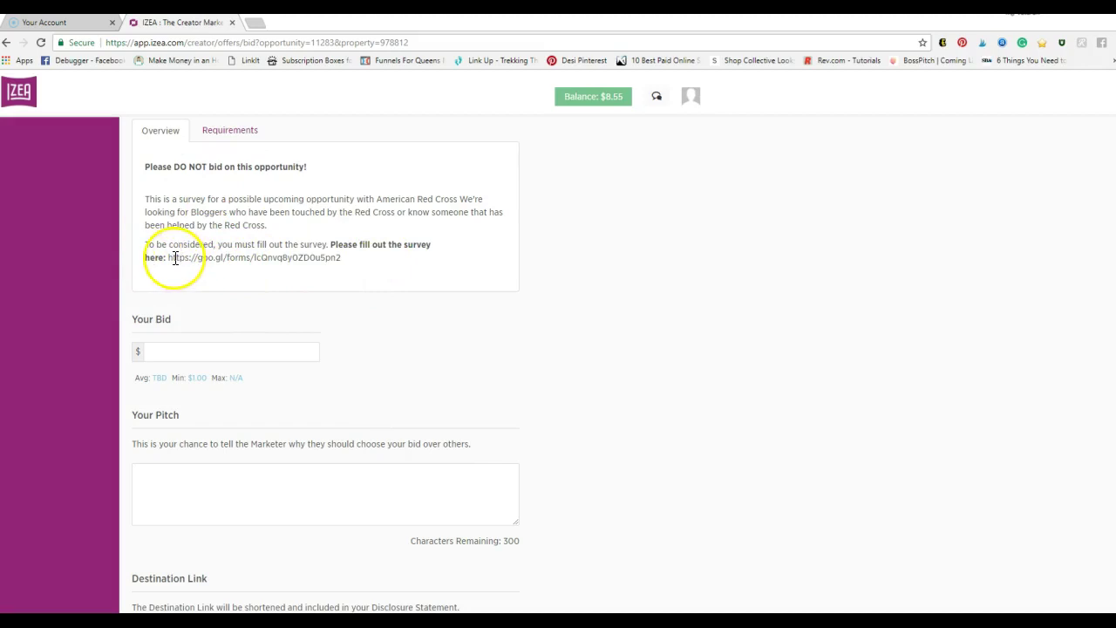
- Highlight the survey link in the Red Cross overview and place the cursor in the empty pitch field
drag(175, 258, 362, 270)
scroll(523, 349, up, 2)
scroll(471, 349, down, 1)
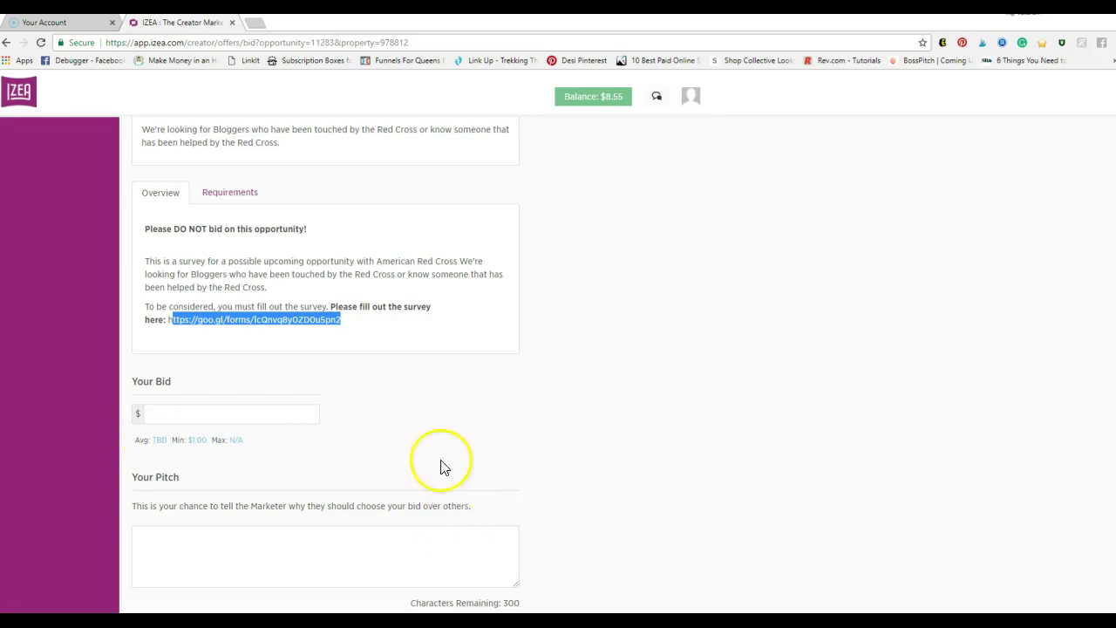
click(196, 544)
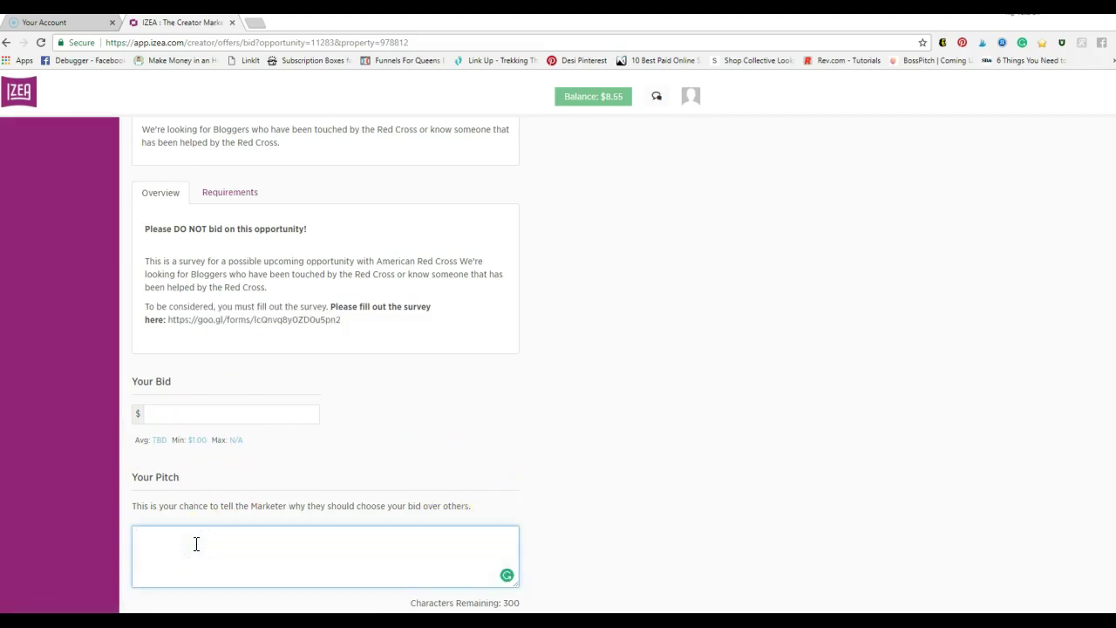
- Look over the Red Cross opportunity once more, from its dates and overview to the bid and pitch sections
scroll(683, 496, up, 3)
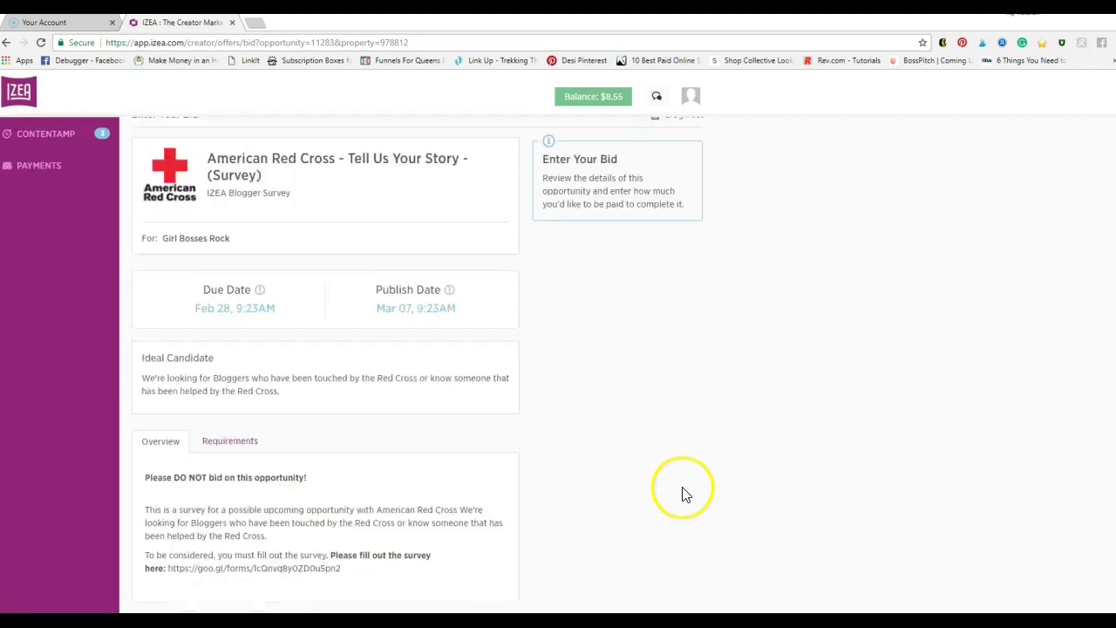
scroll(683, 494, up, 1)
scroll(288, 471, down, 4)
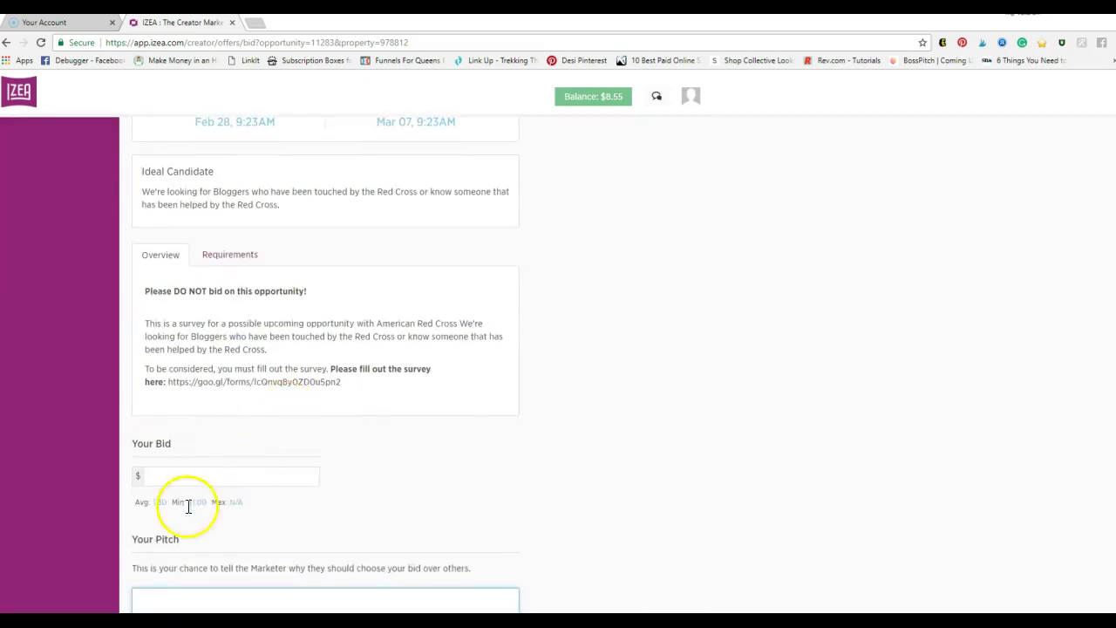
scroll(544, 471, up, 4)
scroll(544, 471, down, 4)
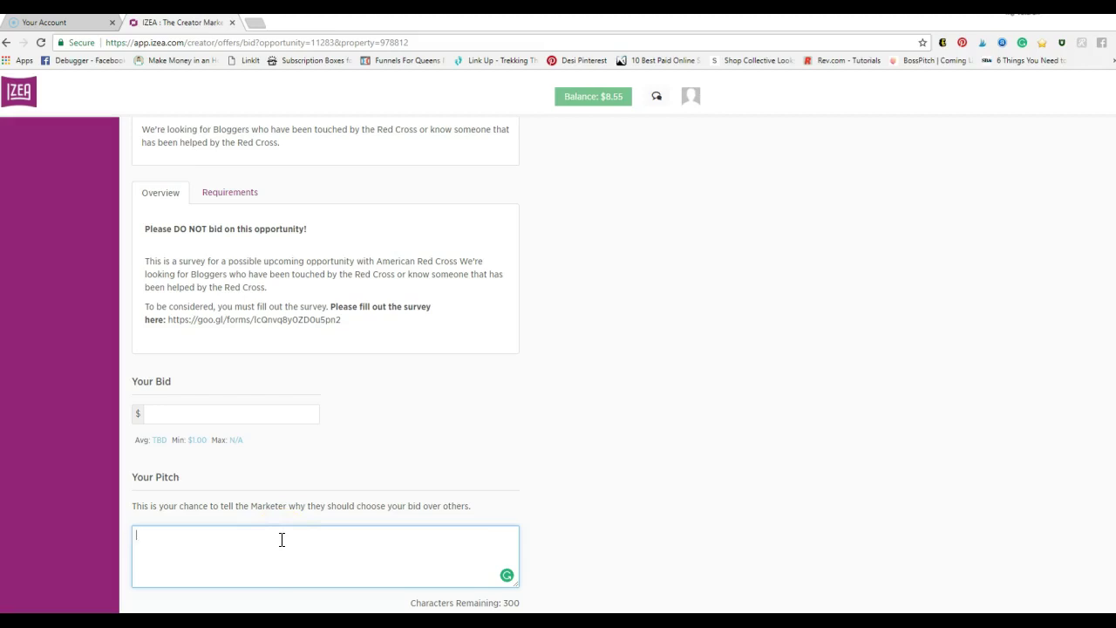
- Return to the open bids, open The Premiere of Harve Benard Accessories on Evine Campaign for Girl Bosses Rock, and read its details
scroll(284, 532, up, 4)
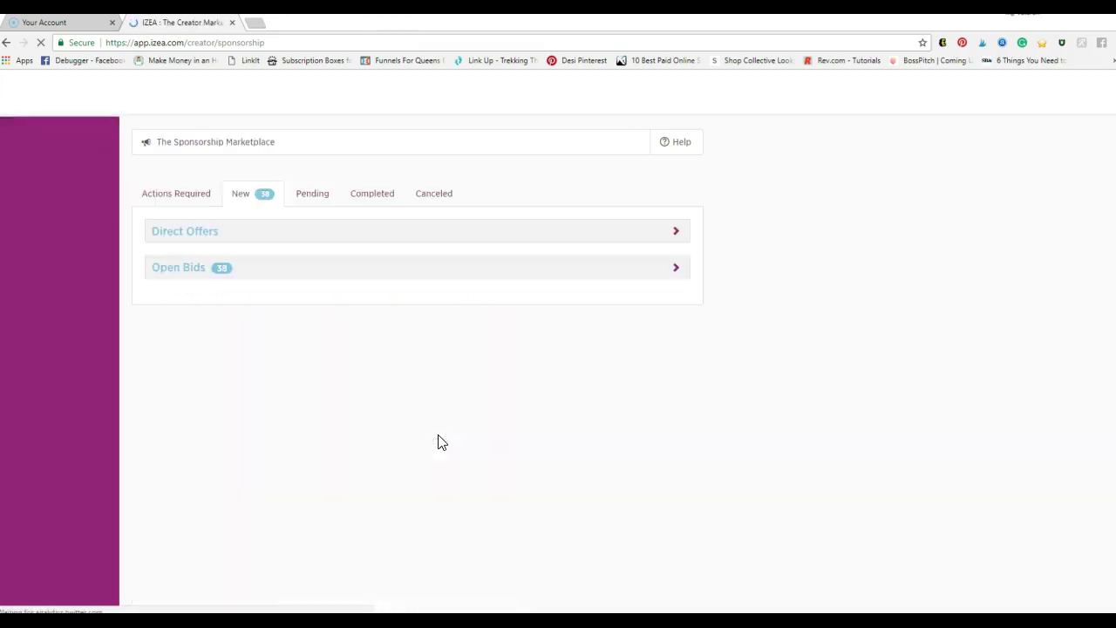
scroll(436, 431, down, 5)
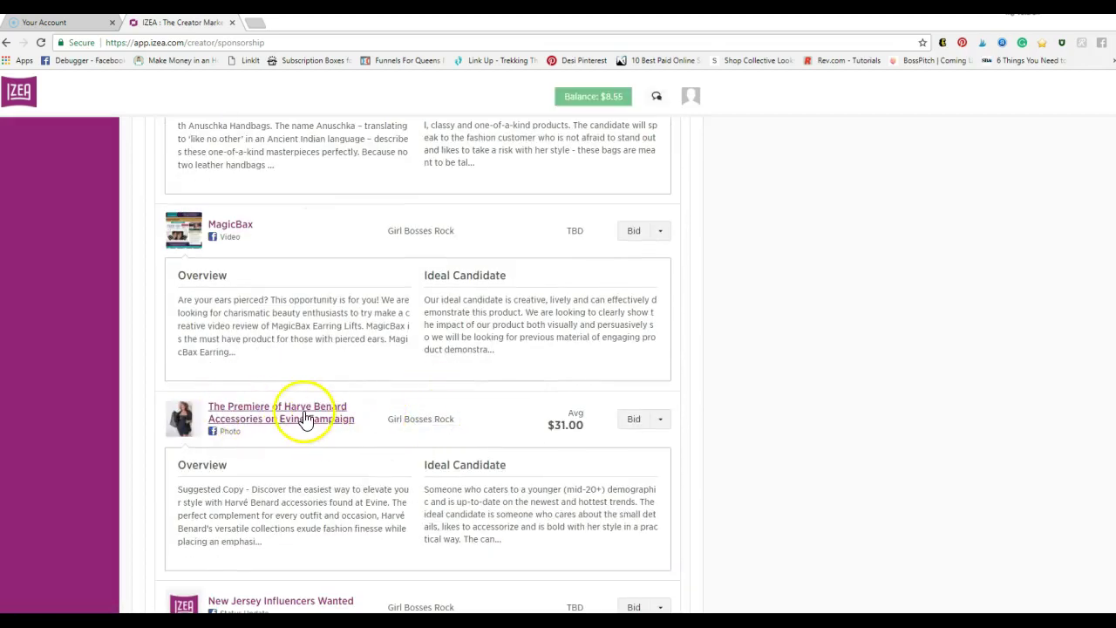
click(298, 423)
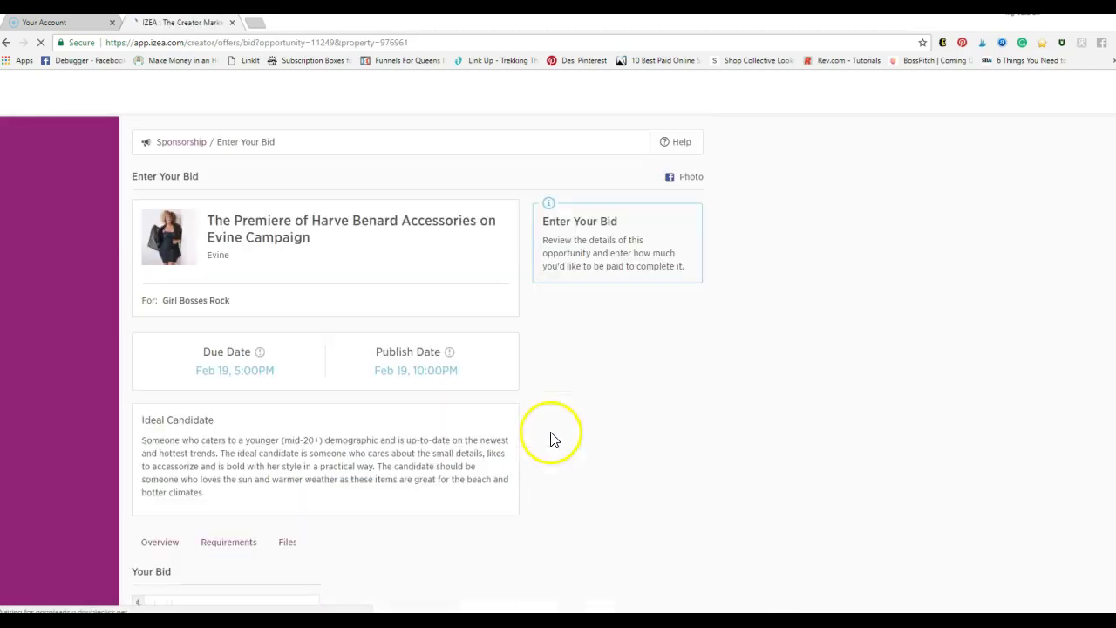
scroll(559, 440, down, 2)
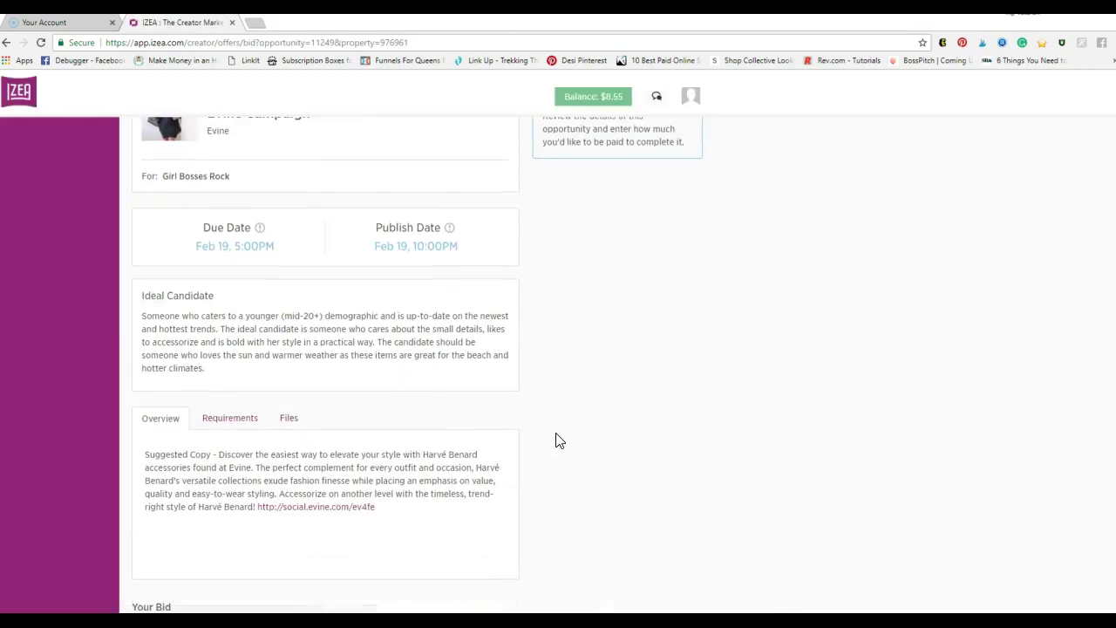
scroll(557, 439, down, 3)
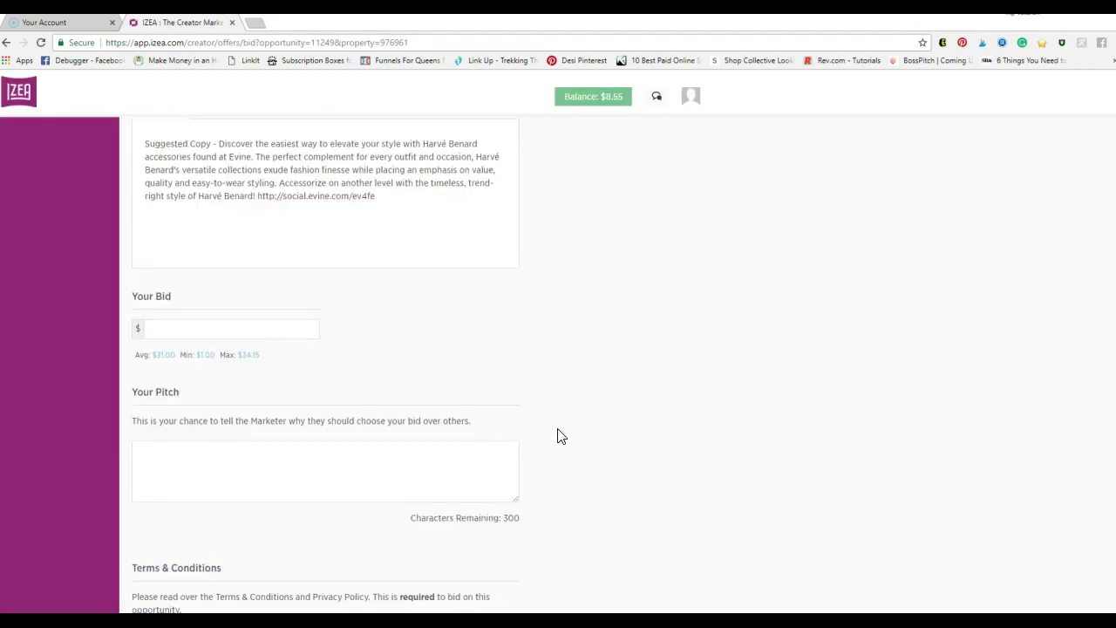
scroll(561, 432, up, 3)
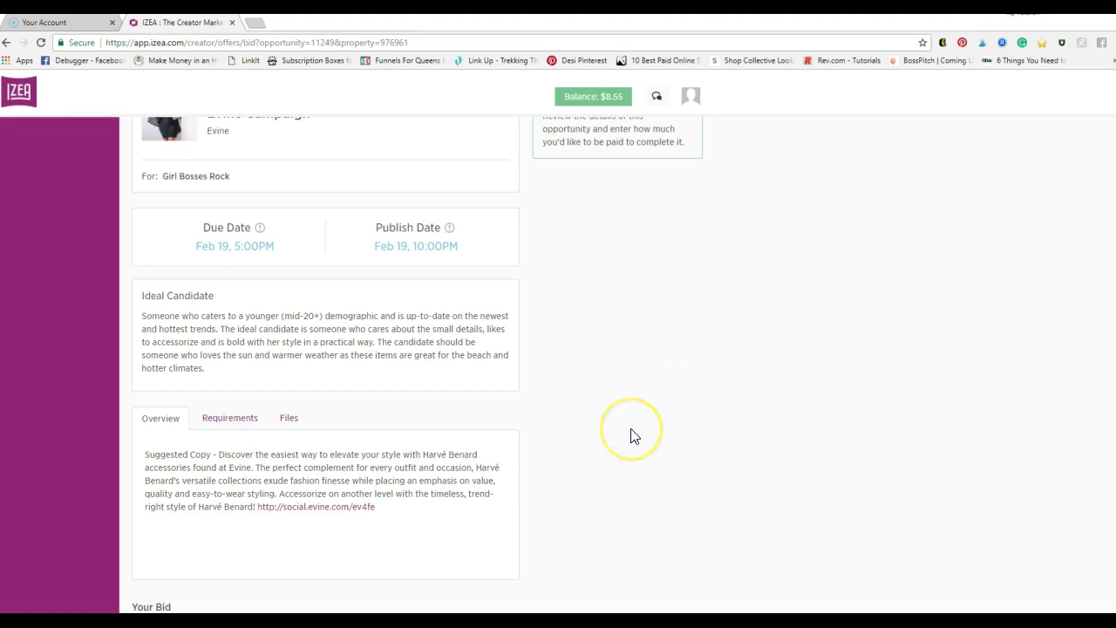
scroll(634, 436, up, 2)
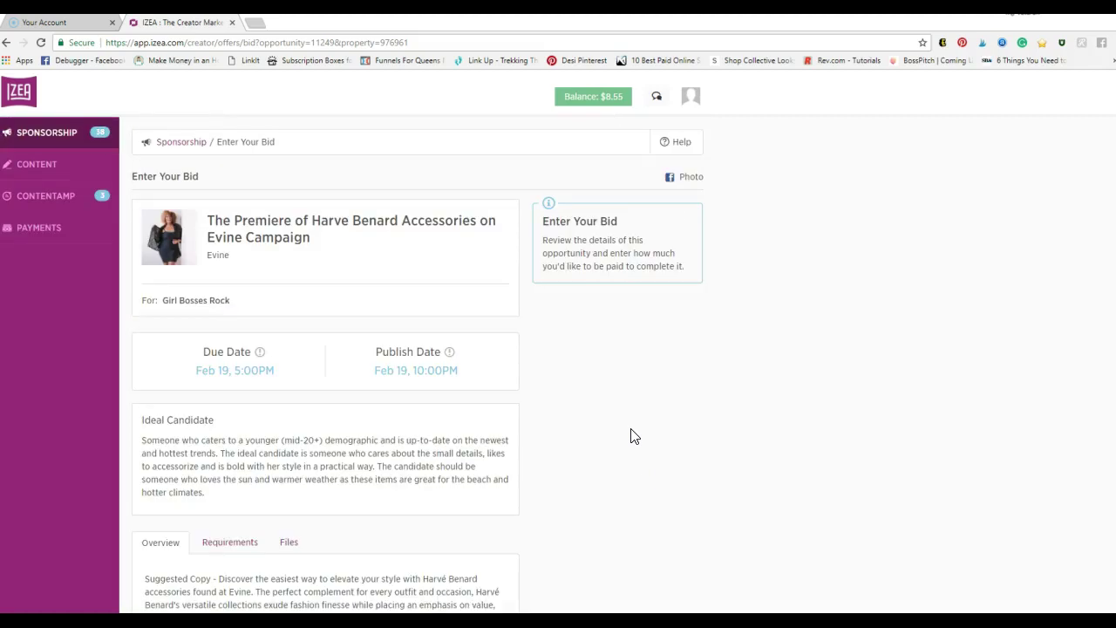
- Read the Evine campaign's requirements and check the photo files supplied with it
scroll(601, 446, down, 3)
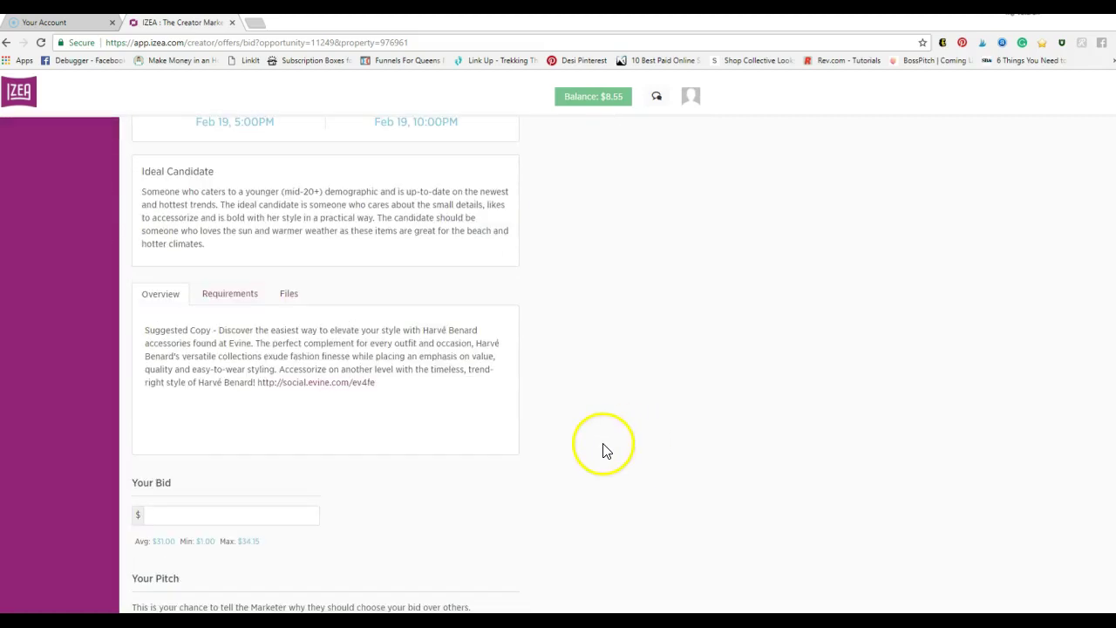
click(260, 298)
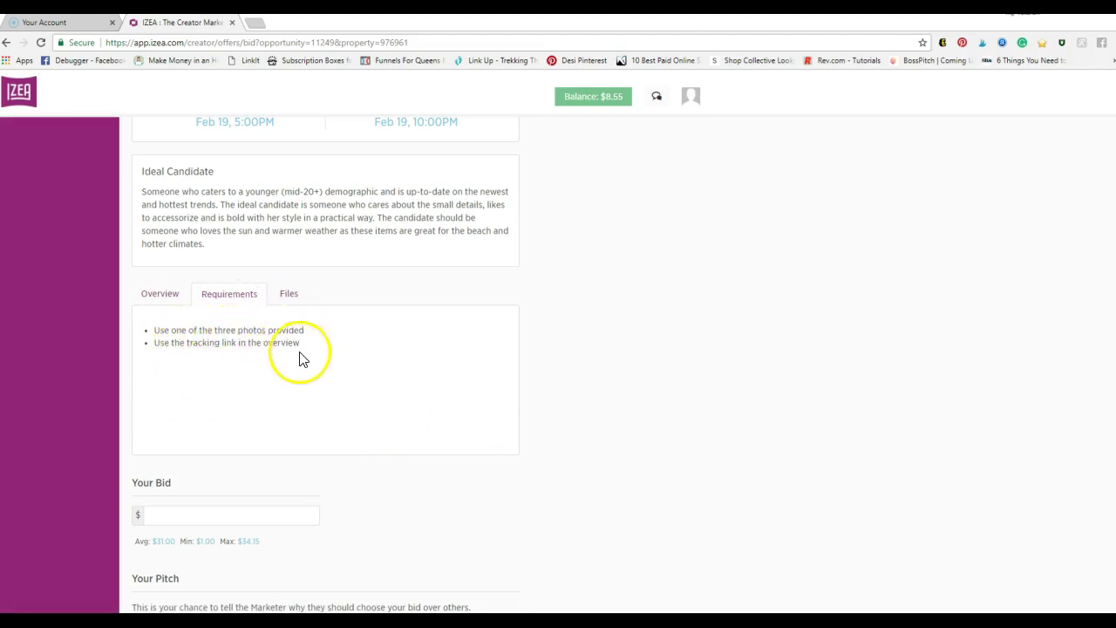
scroll(624, 429, up, 2)
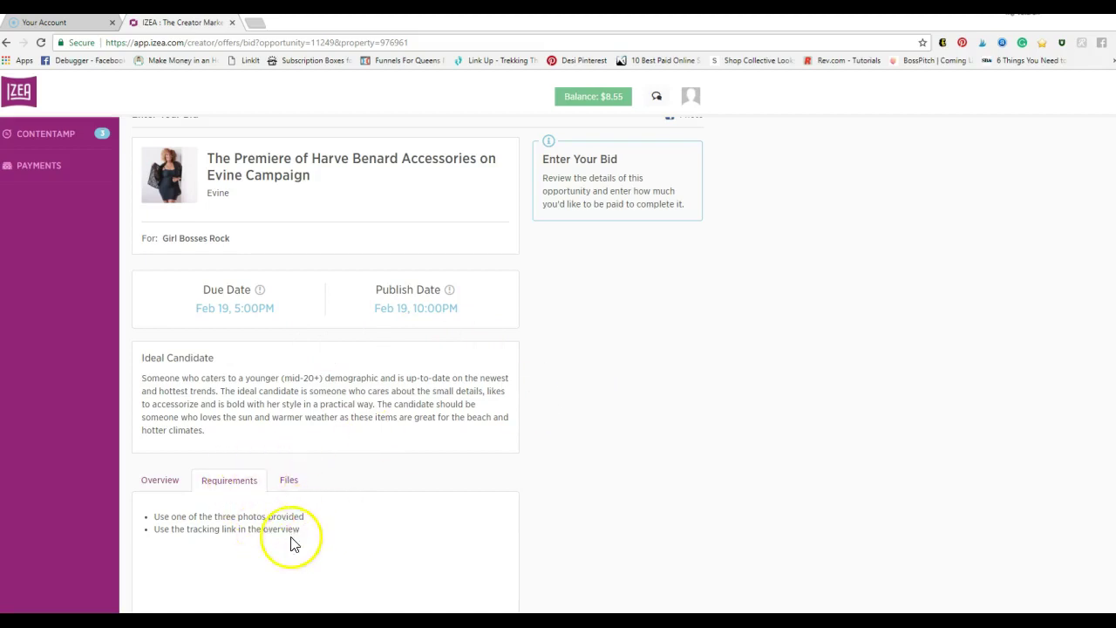
scroll(294, 536, down, 3)
scroll(294, 533, up, 1)
scroll(294, 505, down, 1)
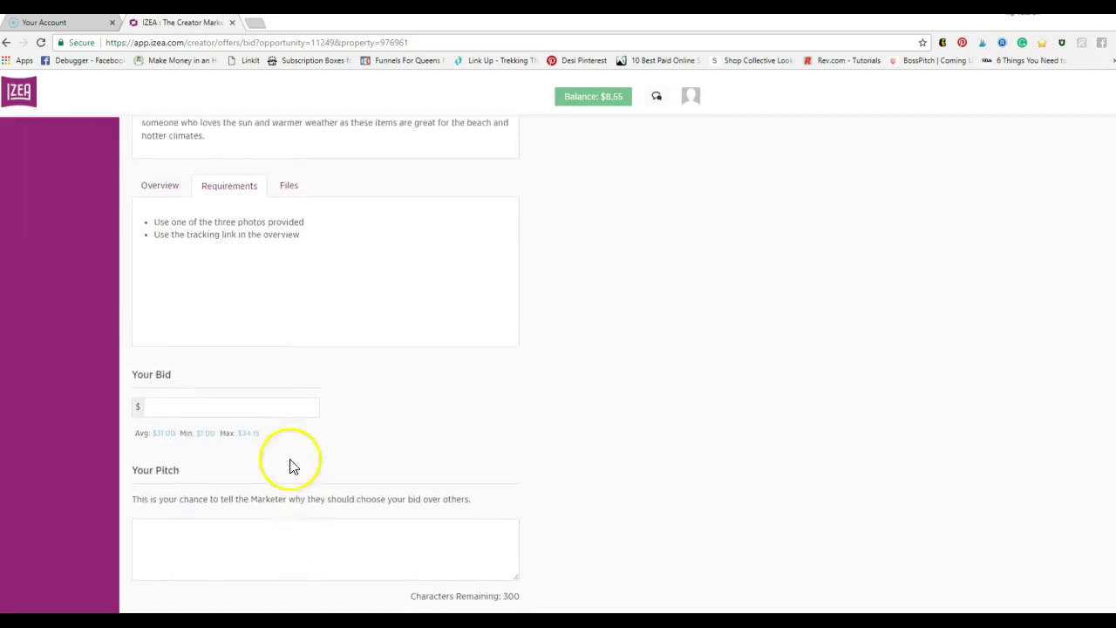
scroll(293, 467, up, 1)
click(293, 299)
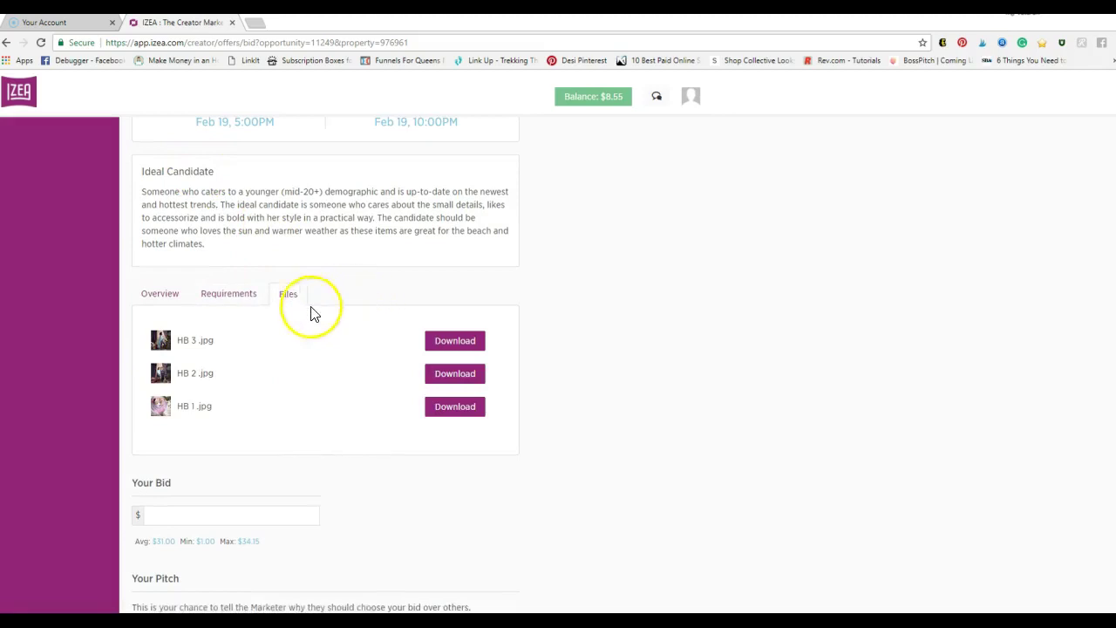
click(231, 294)
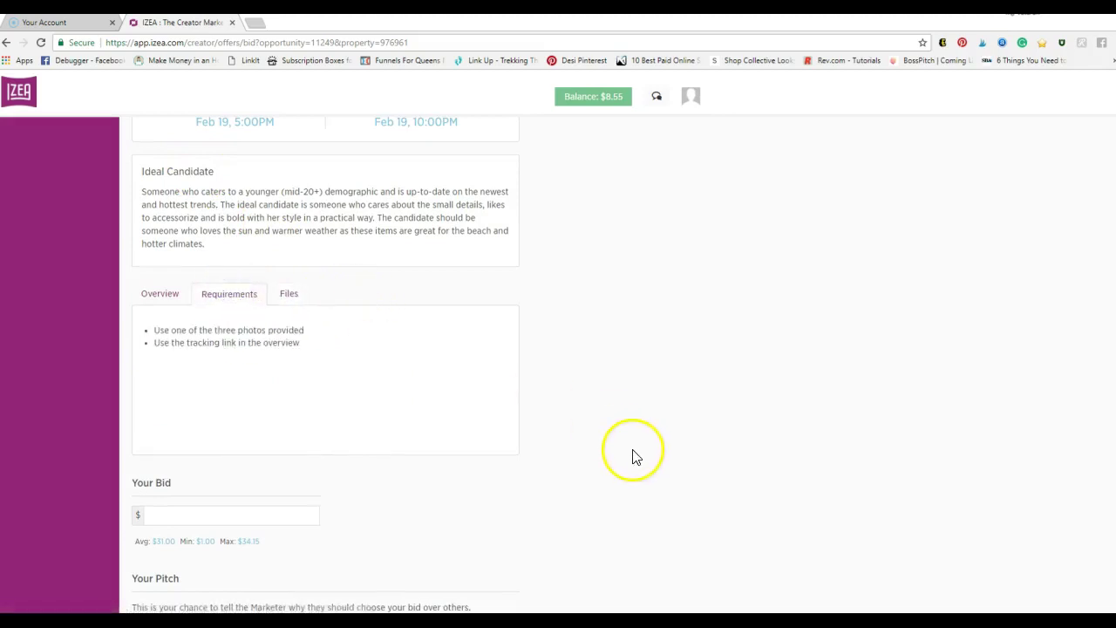
- Review the Evine campaign's bid form and place the cursor in the empty bid field, followed by the empty pitch field
scroll(635, 456, down, 3)
scroll(635, 456, up, 7)
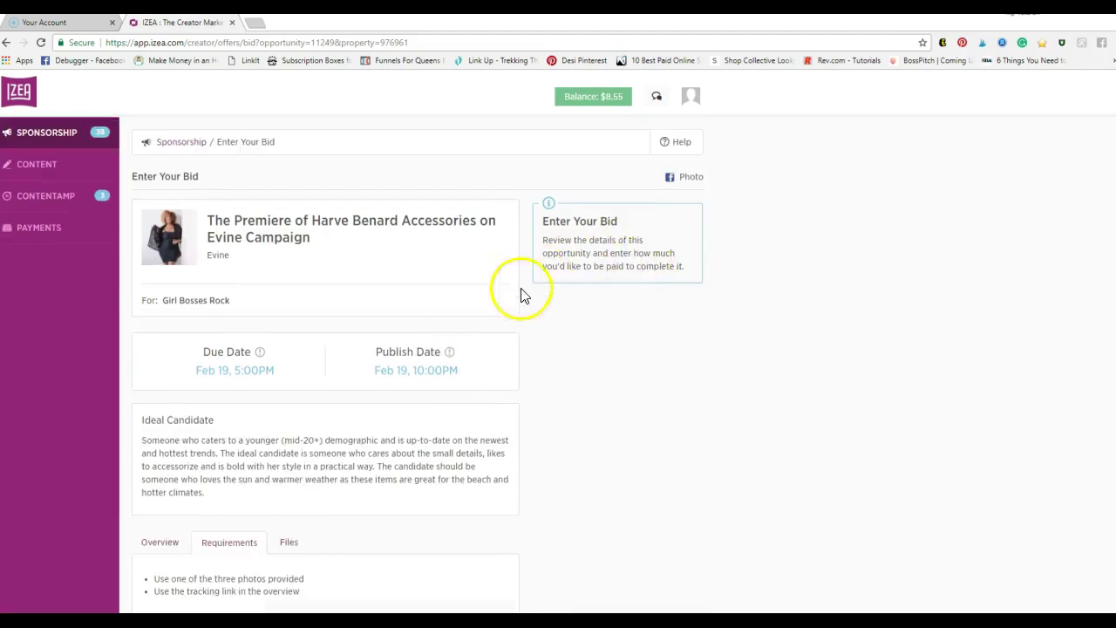
scroll(481, 341, down, 2)
scroll(334, 357, down, 3)
click(251, 337)
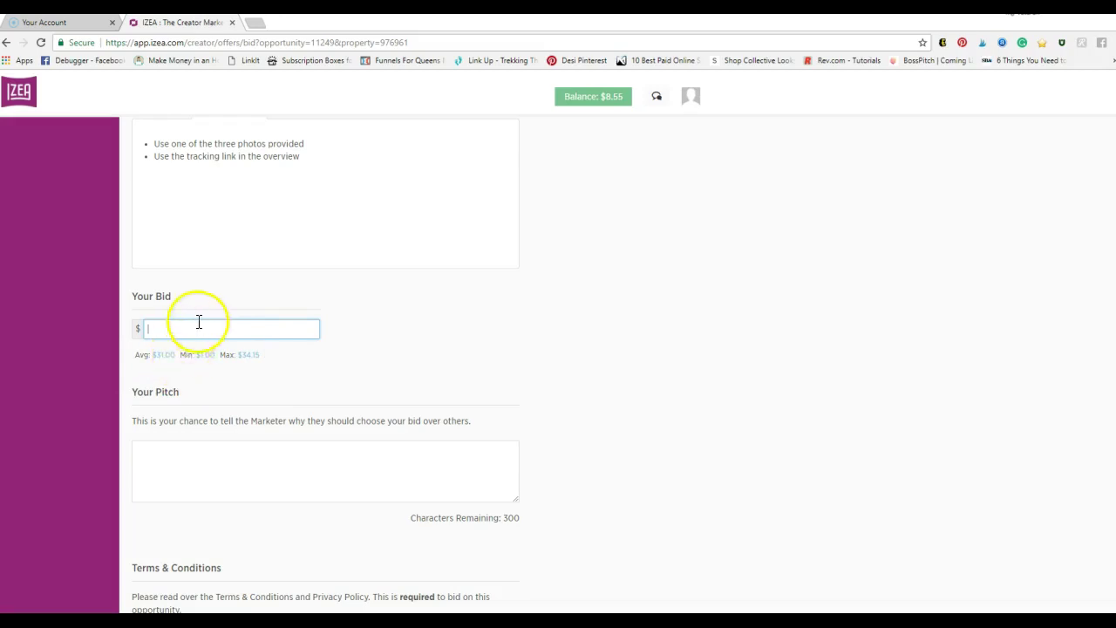
click(231, 472)
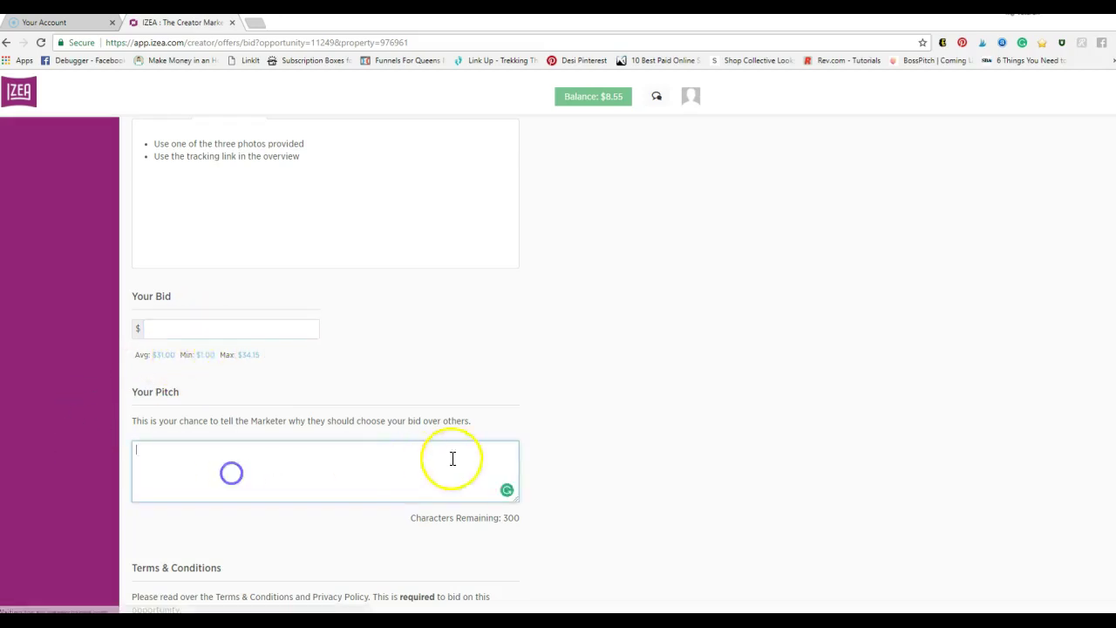
- Look over the Evine campaign's due date and ideal candidate section again, and return to the Sponsorship Marketplace
scroll(717, 543, up, 3)
scroll(717, 543, up, 2)
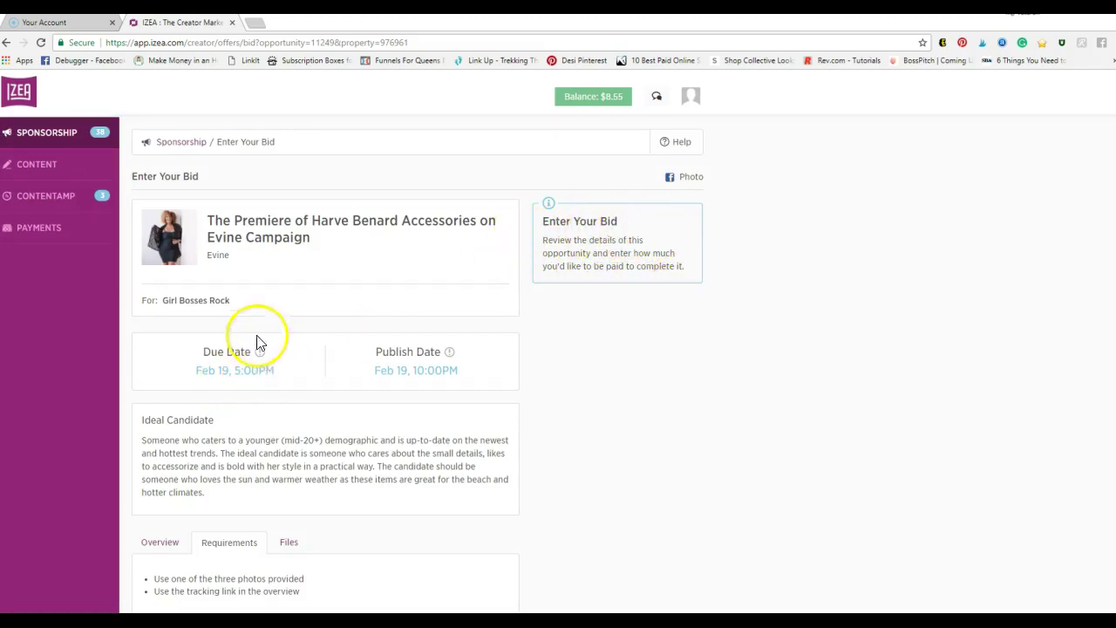
drag(261, 352, 193, 419)
click(691, 445)
click(29, 138)
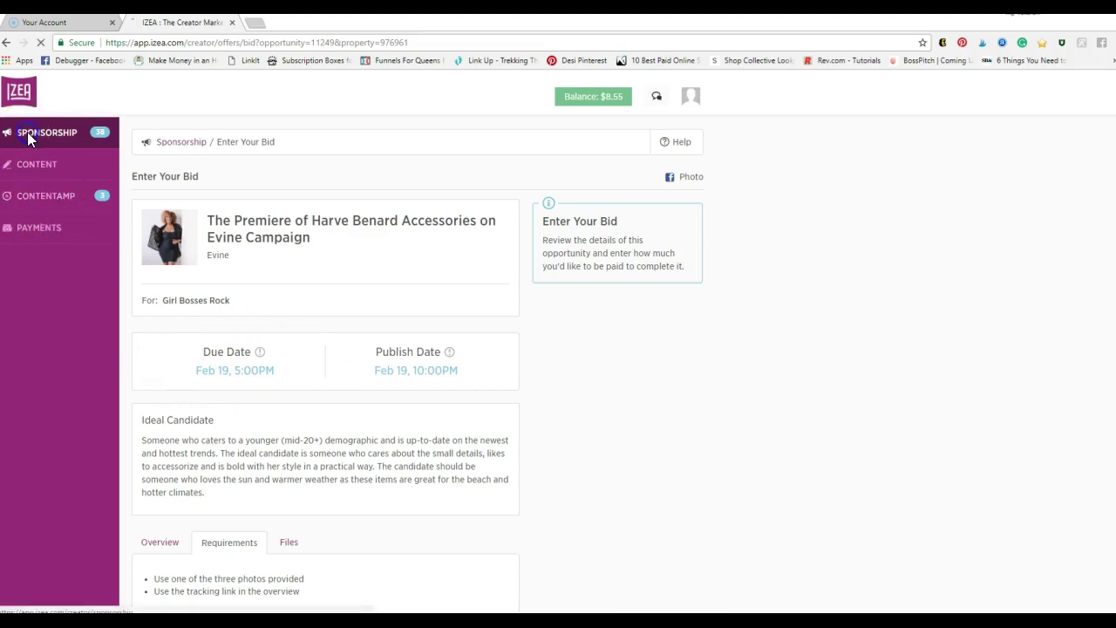
- Open the account's finances and show the transaction activity
click(692, 99)
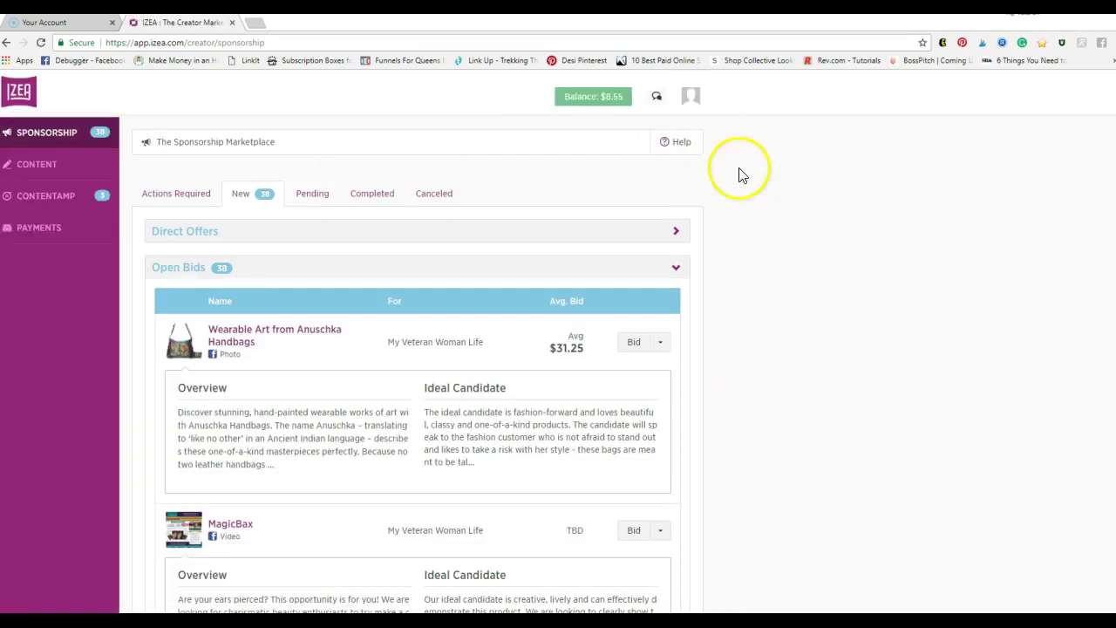
click(690, 96)
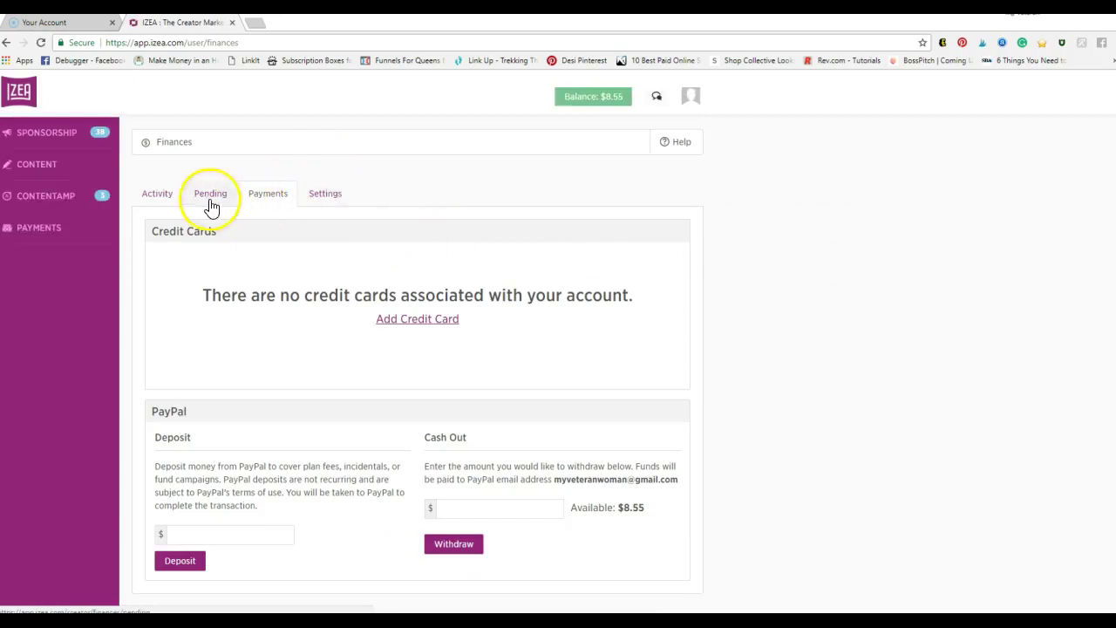
click(161, 197)
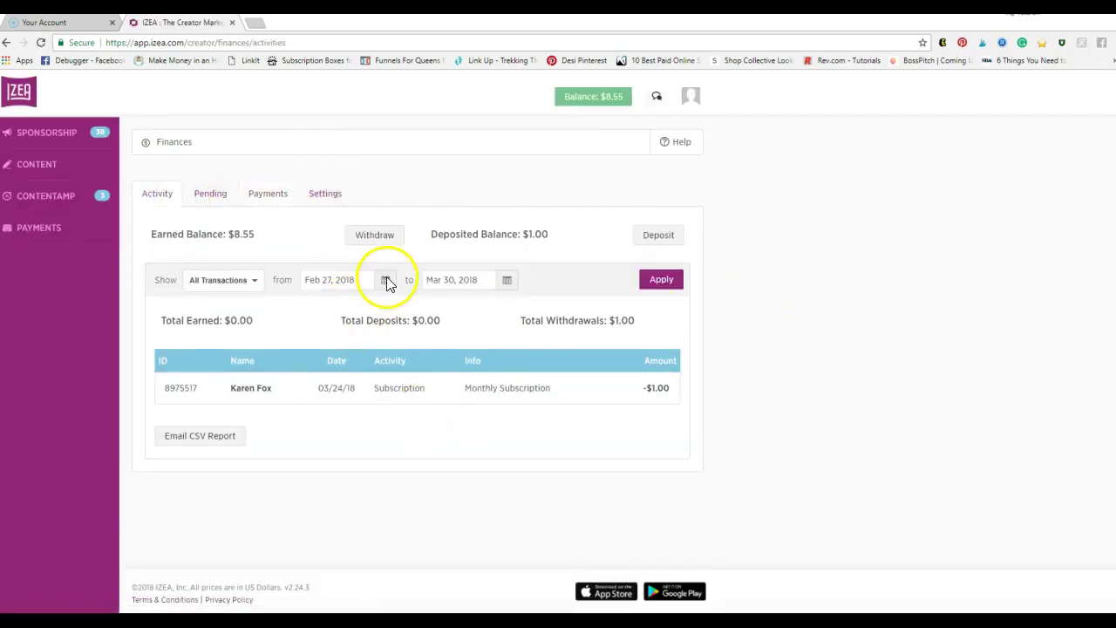
- Set the start date of the transaction activity to Aug 1, 2017 and apply the date filter
click(385, 280)
click(312, 305)
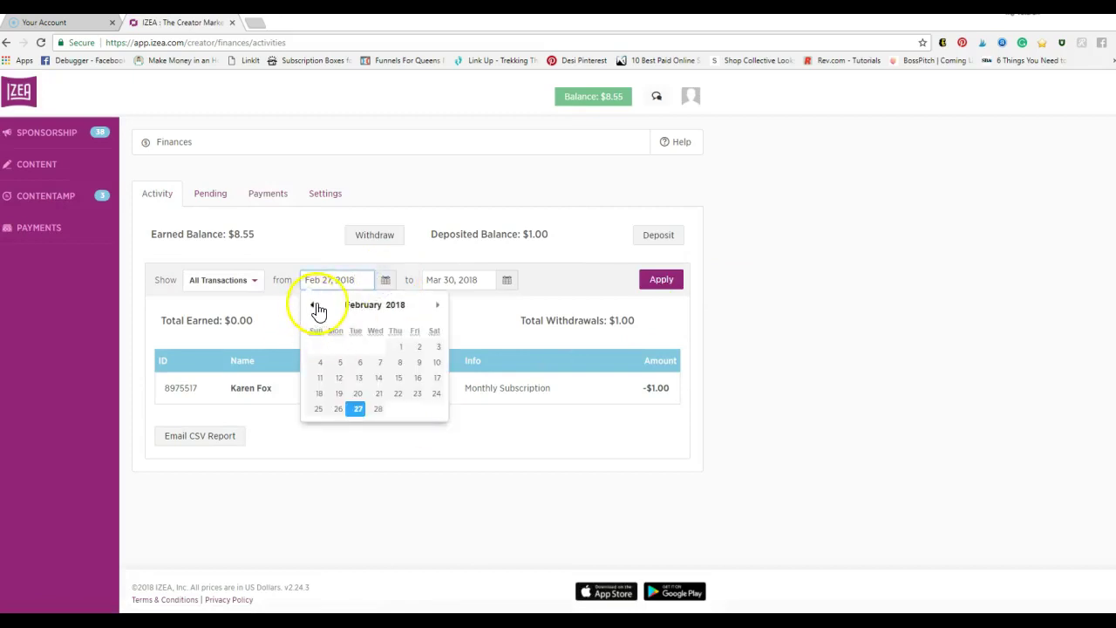
click(312, 305)
click(312, 305)
click(312, 306)
click(313, 305)
click(312, 305)
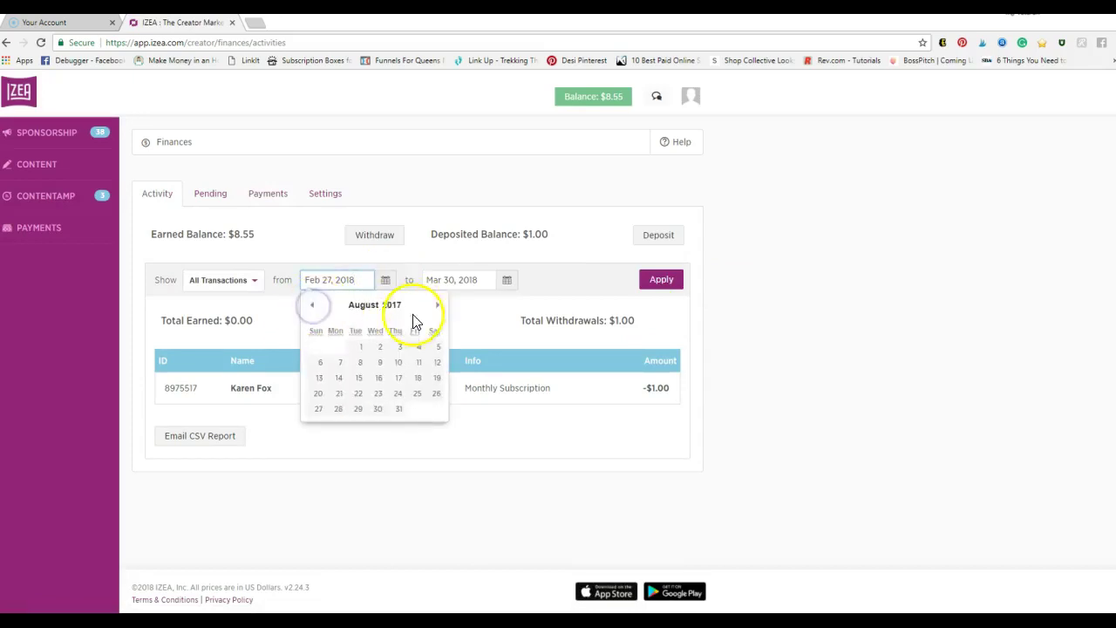
click(356, 346)
click(669, 279)
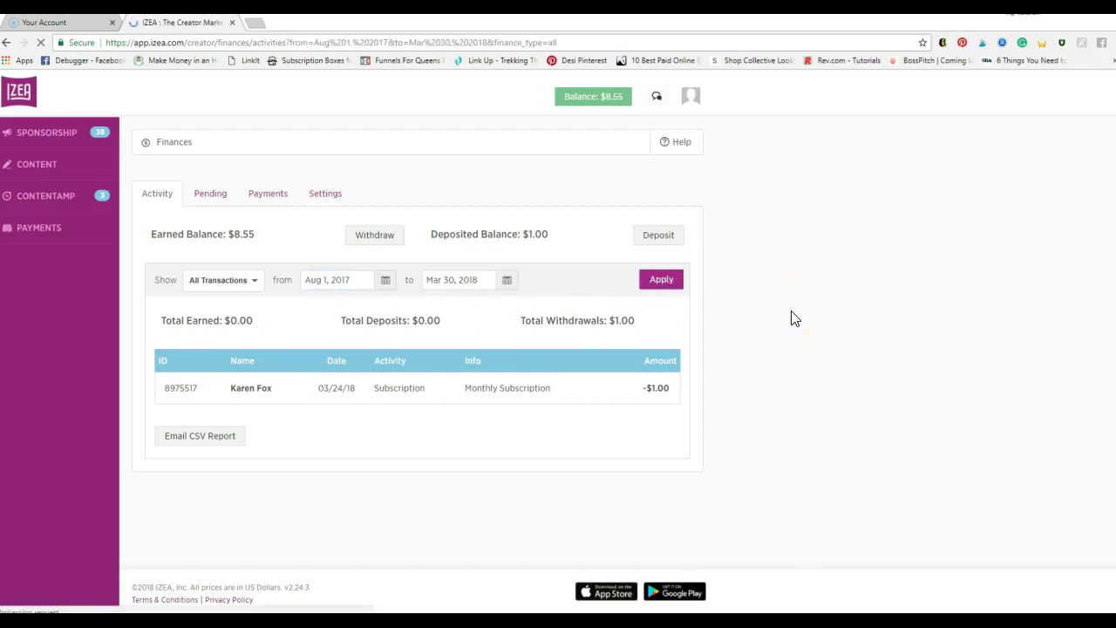
- Review the first page of filtered transactions, including the subscription charges, cash out, ContentAmp payments and sponsorship earnings
drag(792, 419, 782, 488)
scroll(780, 484, down, 4)
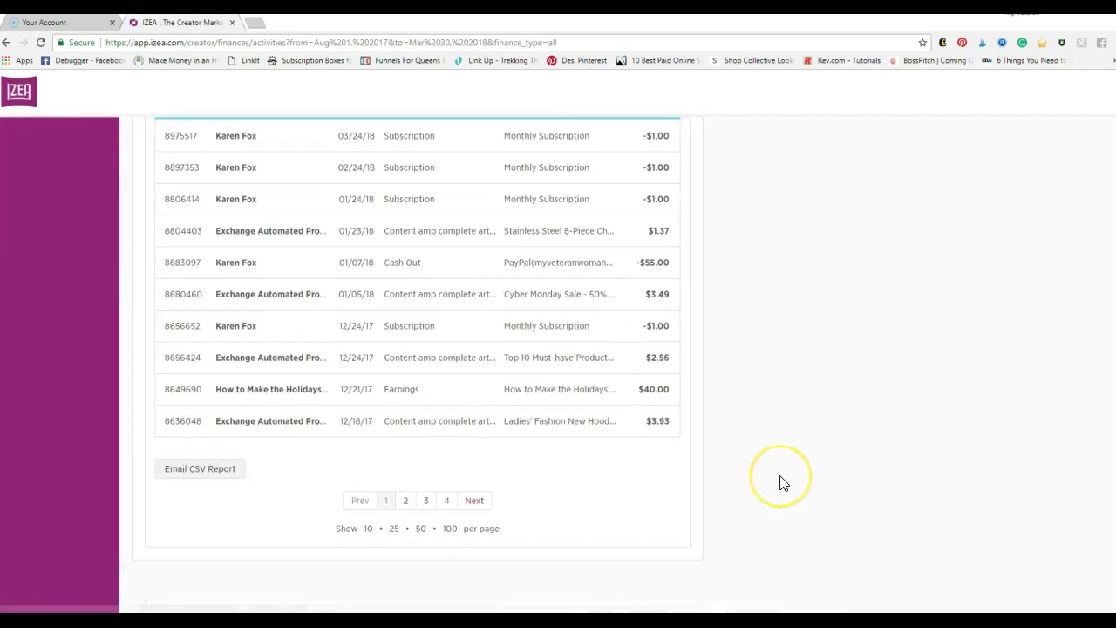
scroll(629, 330, up, 3)
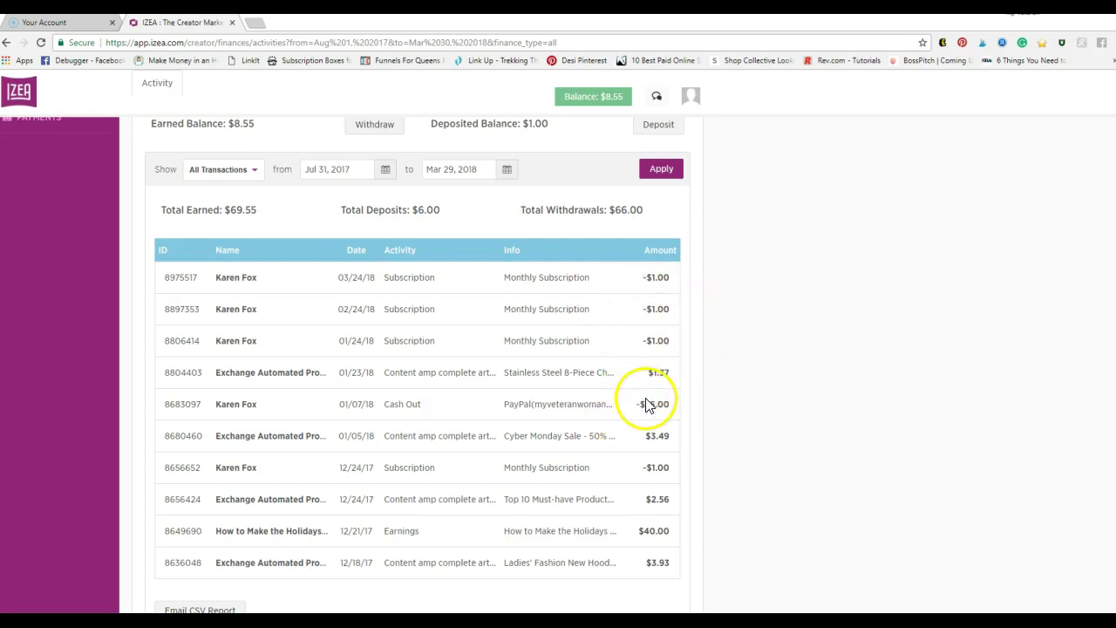
scroll(698, 410, down, 2)
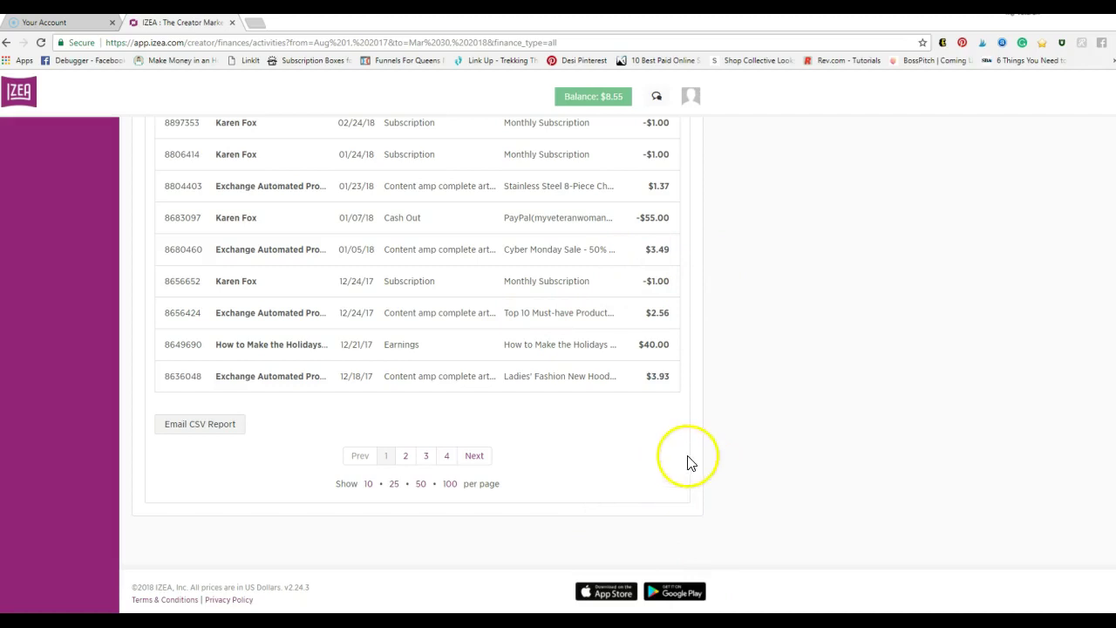
- Go through pages 2 and 3 of the transaction activity to examine the earlier ContentAmp payments and subscription charges
click(405, 456)
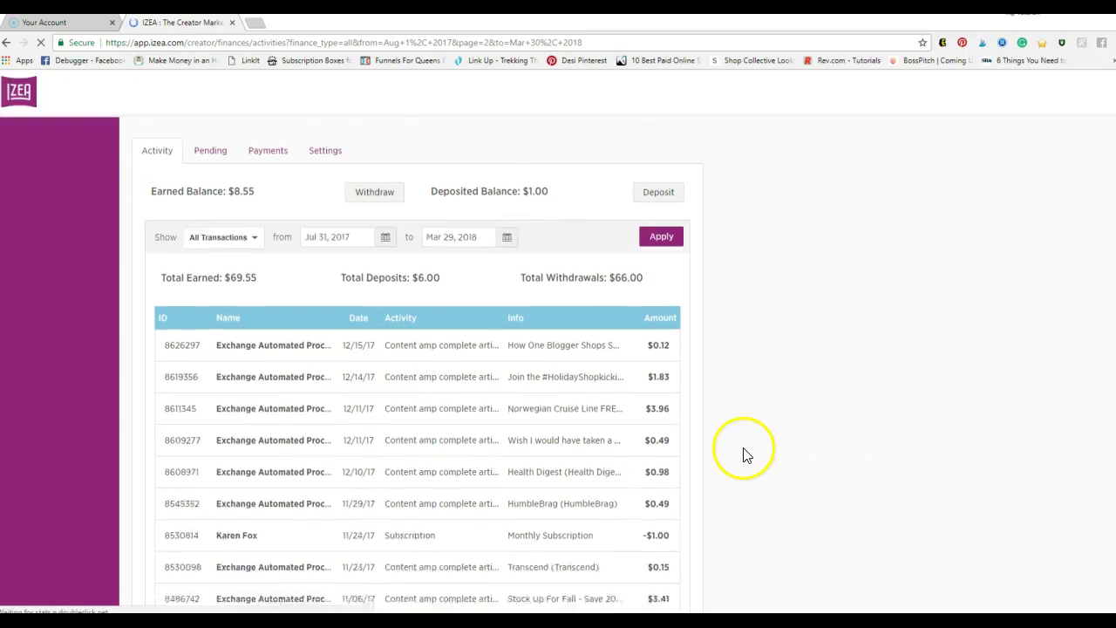
scroll(745, 452, down, 3)
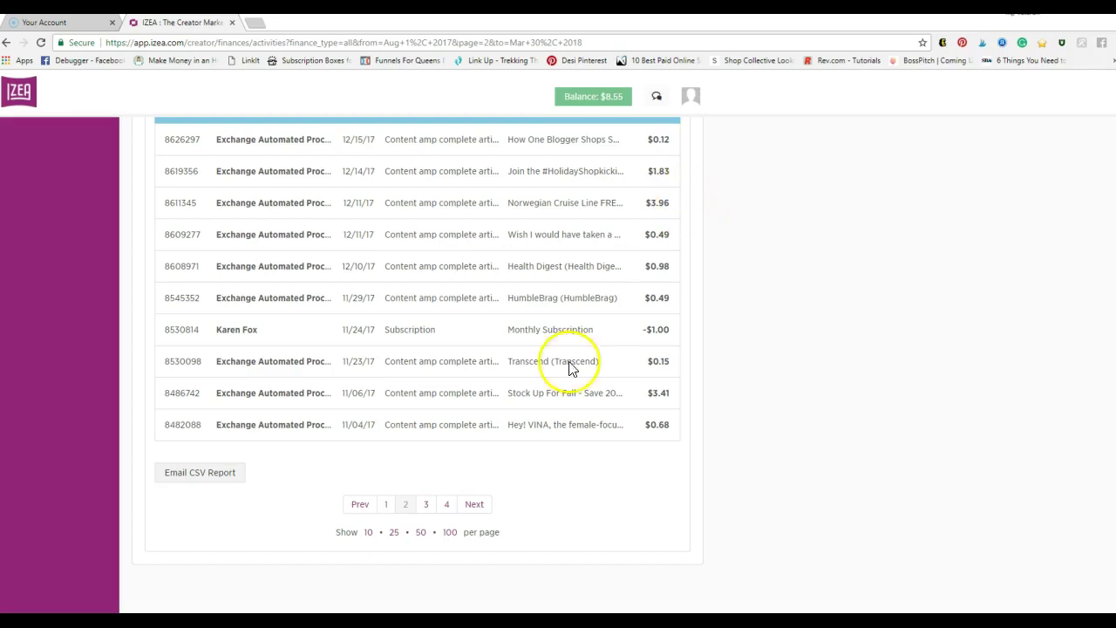
click(443, 506)
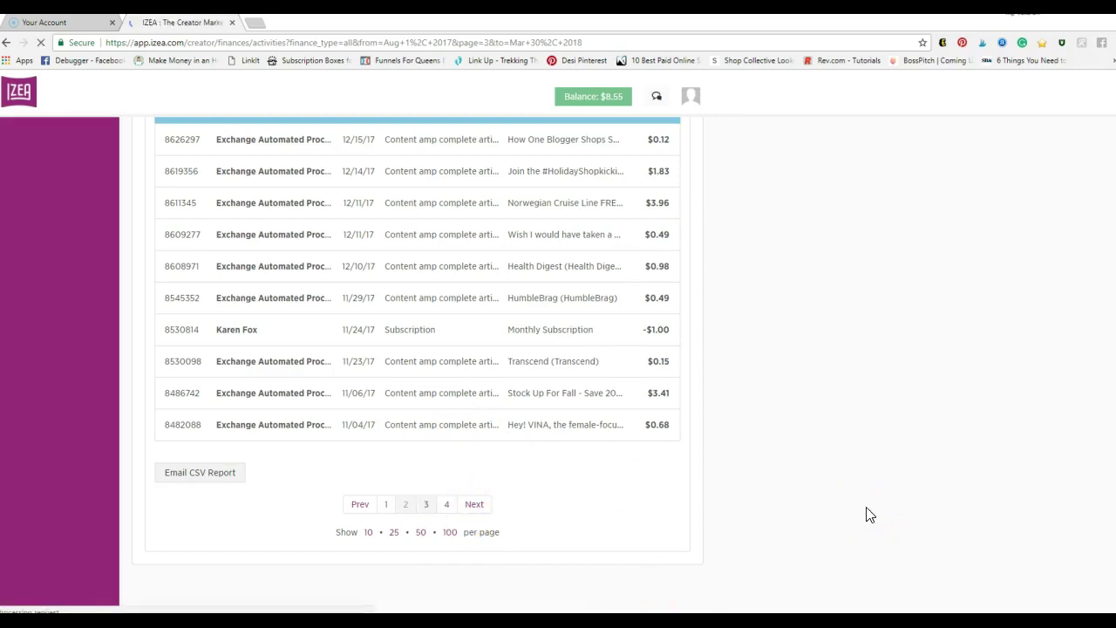
scroll(868, 515, down, 3)
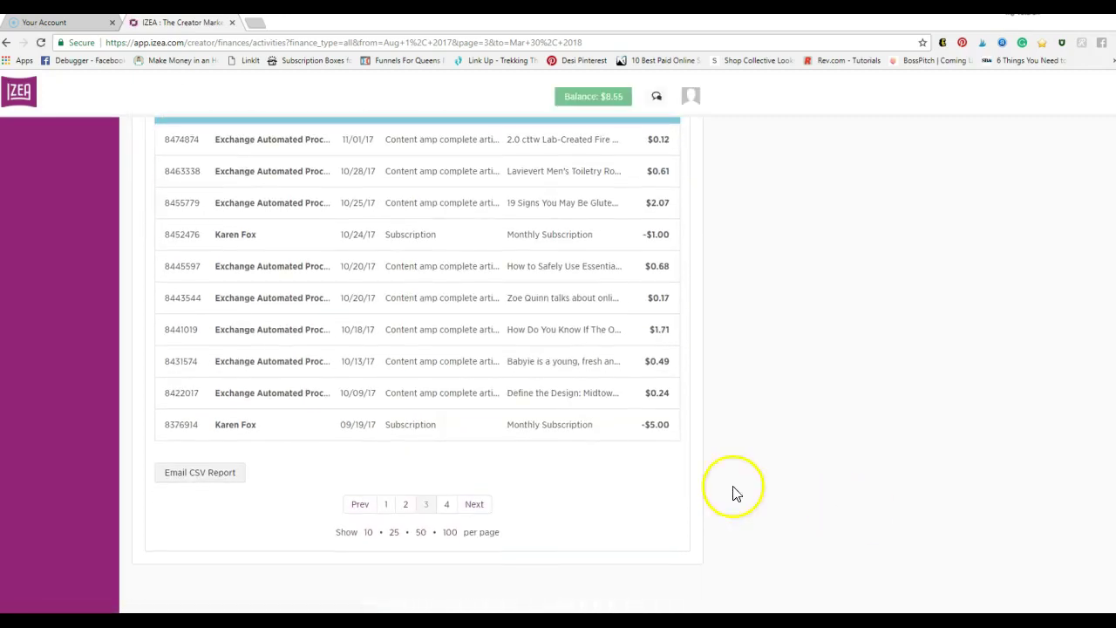
scroll(837, 519, up, 3)
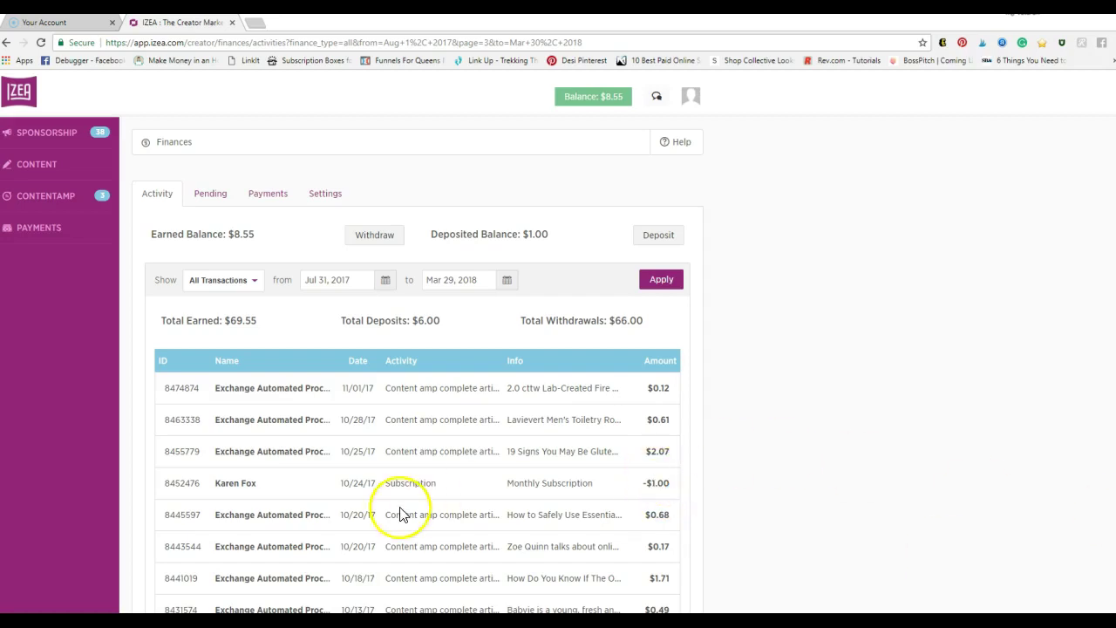
scroll(747, 536, down, 5)
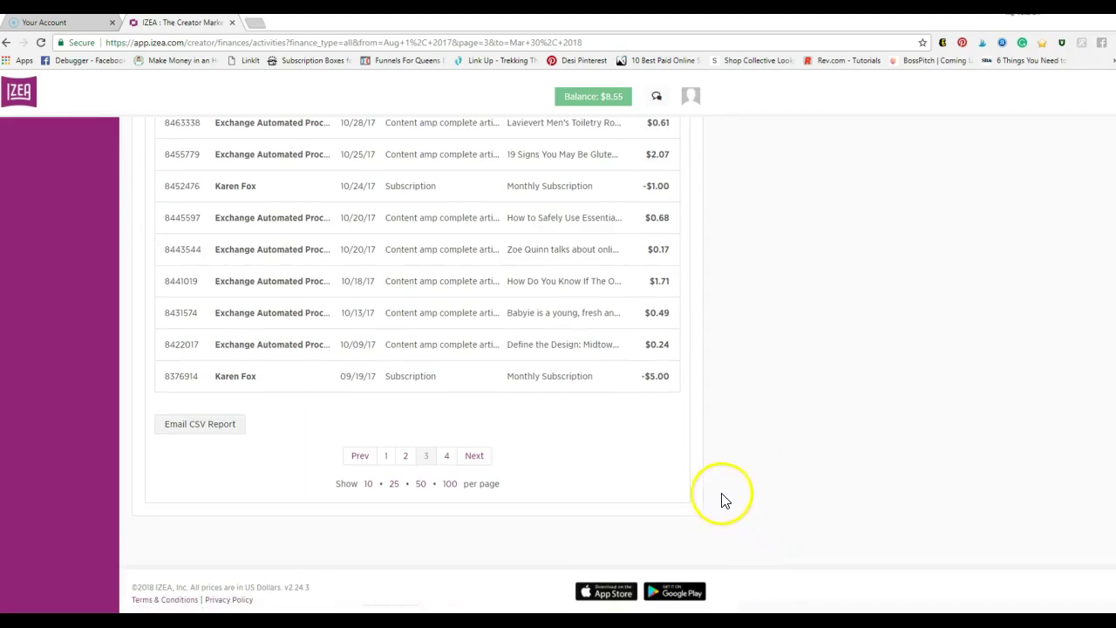